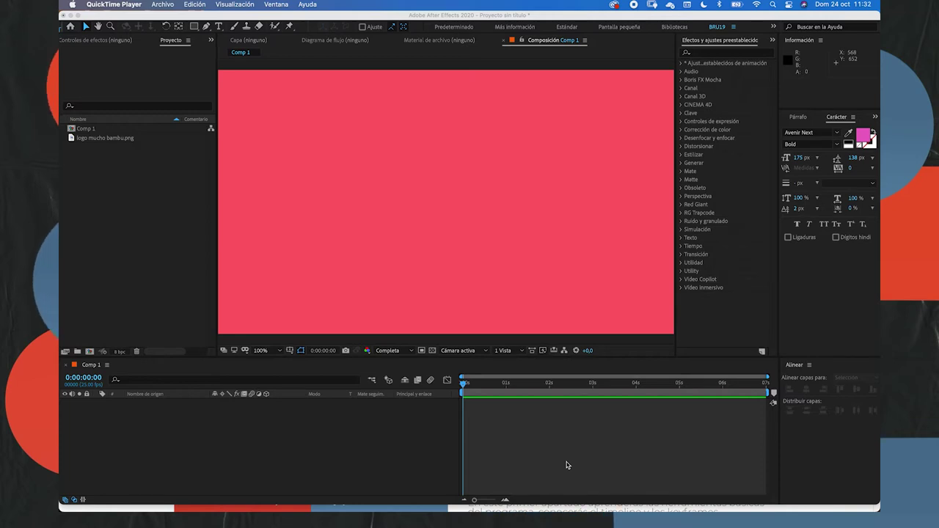
left_click(156, 212)
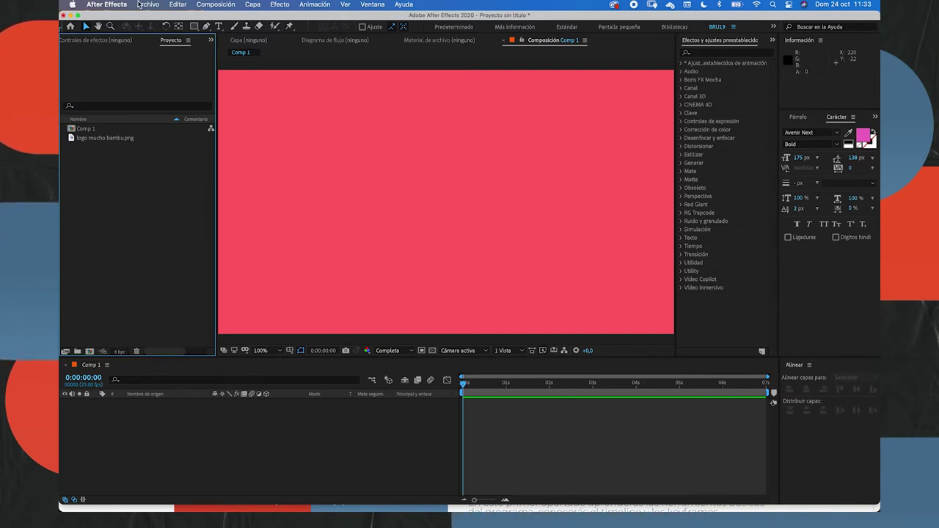
left_click(171, 5)
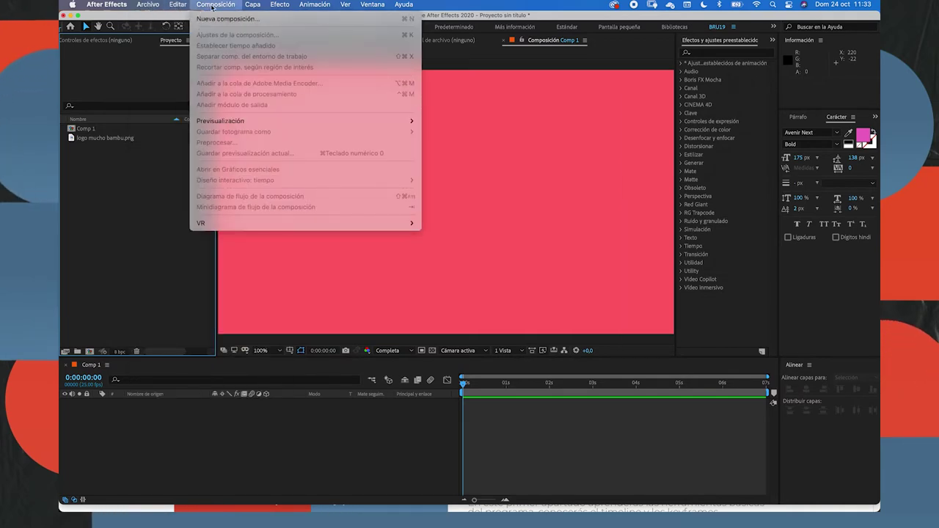
mouse_move(249, 9)
mouse_move(279, 7)
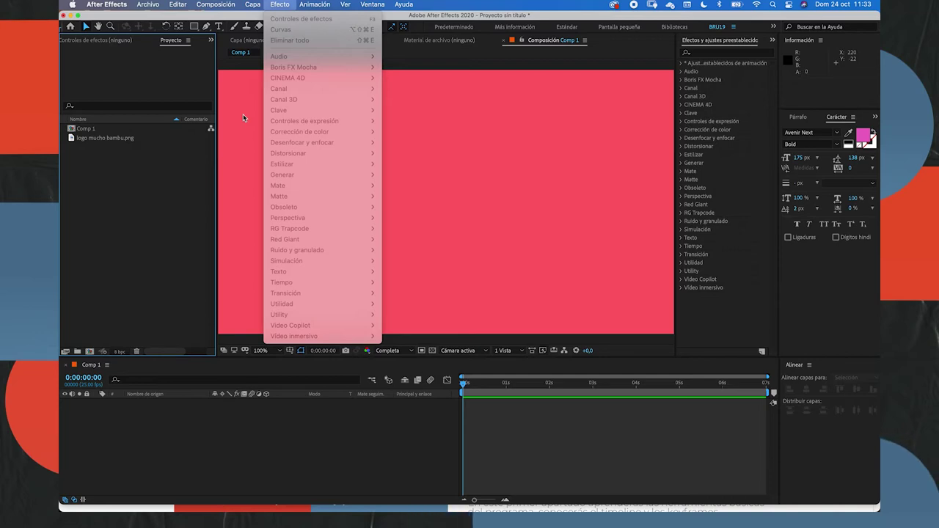
left_click(172, 192)
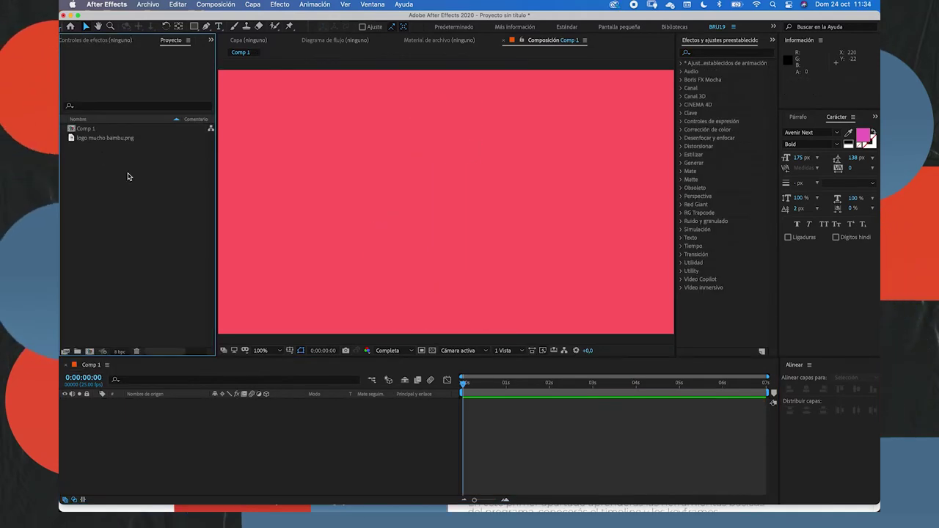
- Create a new composition named Comp 2 with the HDTV 1080 25 preset, 1920 x 1080 px, 25 fps and a 7-second duration
left_click(216, 4)
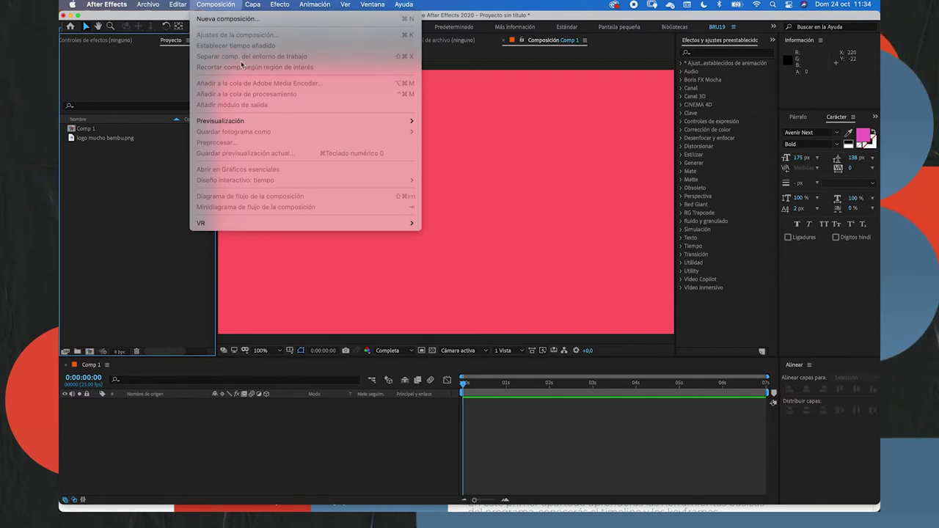
left_click(225, 21)
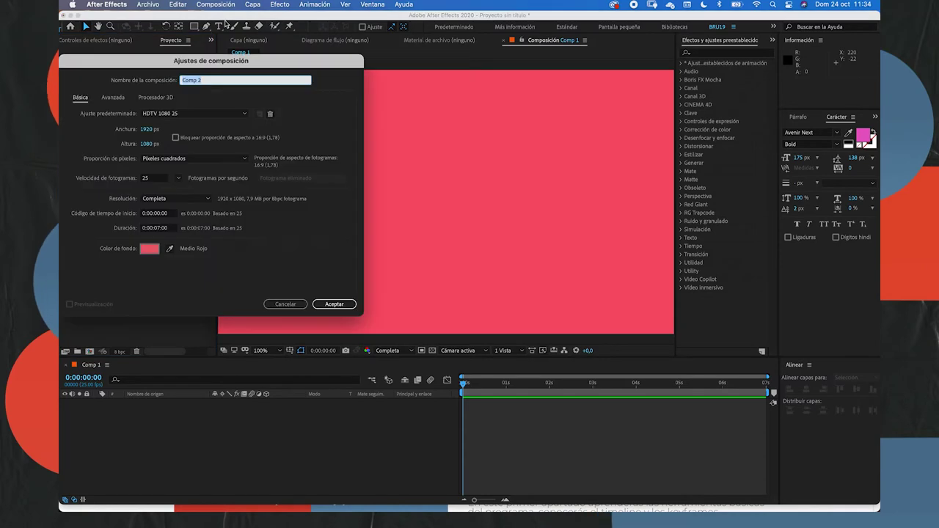
left_click_drag(134, 69, 353, 64)
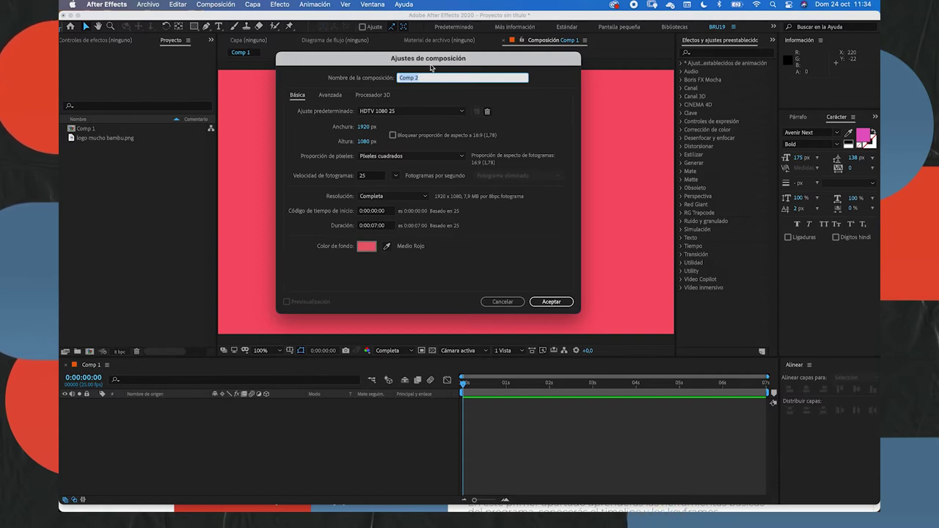
left_click(535, 301)
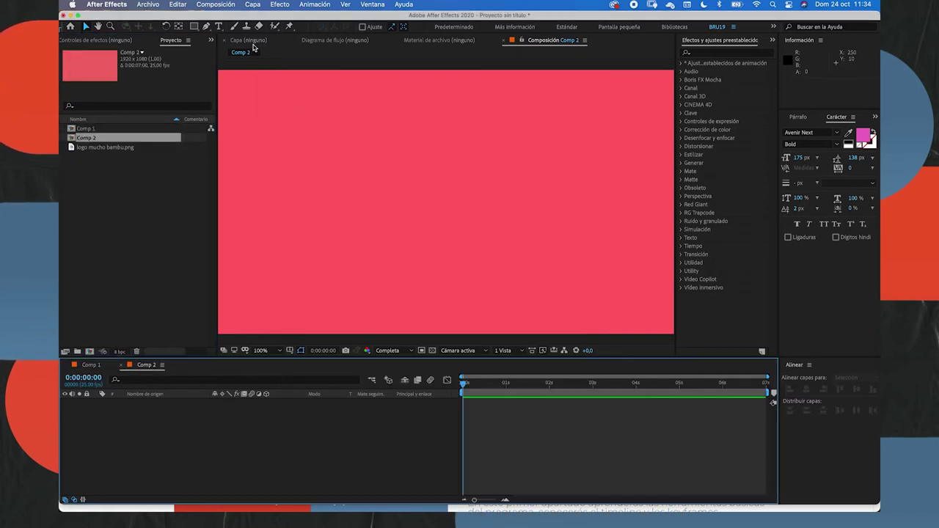
left_click(223, 7)
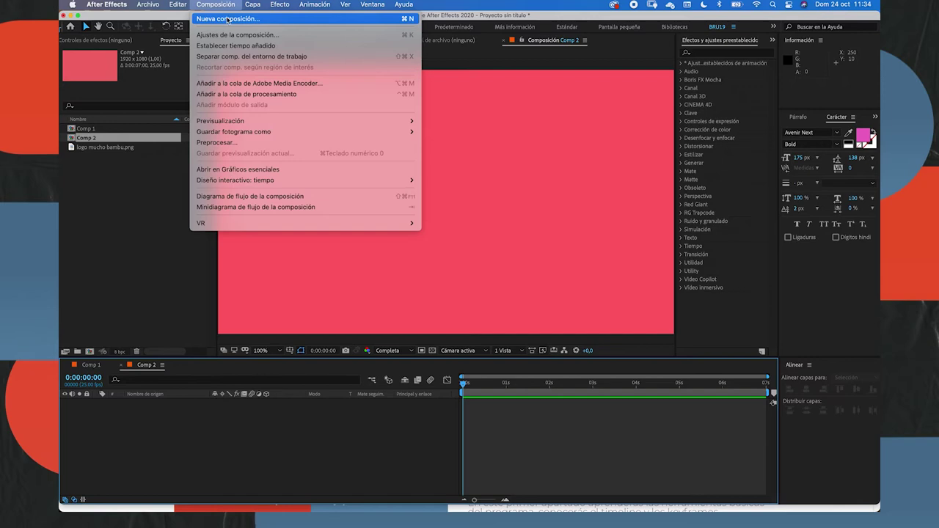
left_click(133, 192)
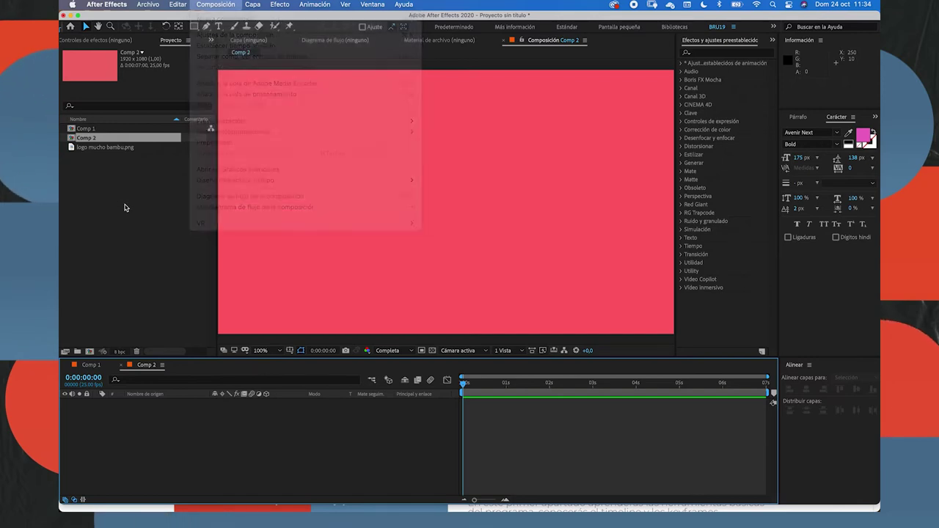
right_click(99, 192)
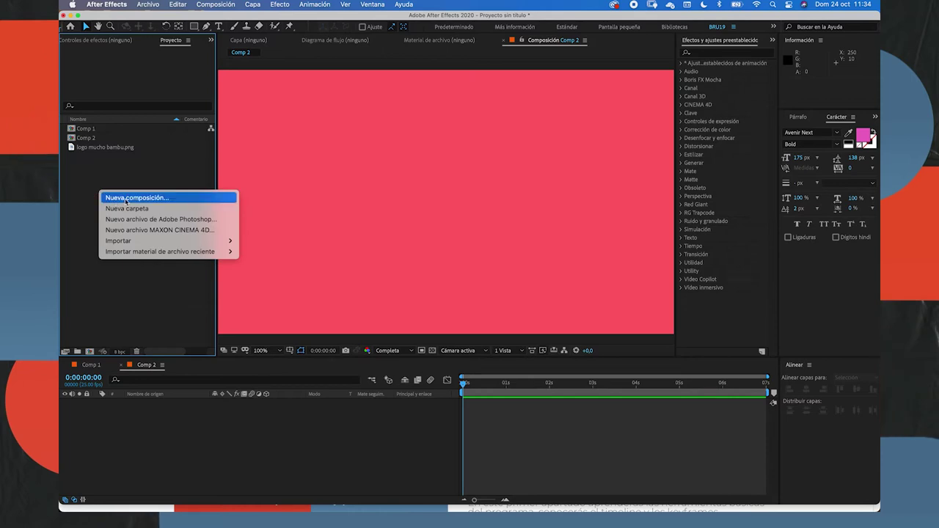
left_click(126, 179)
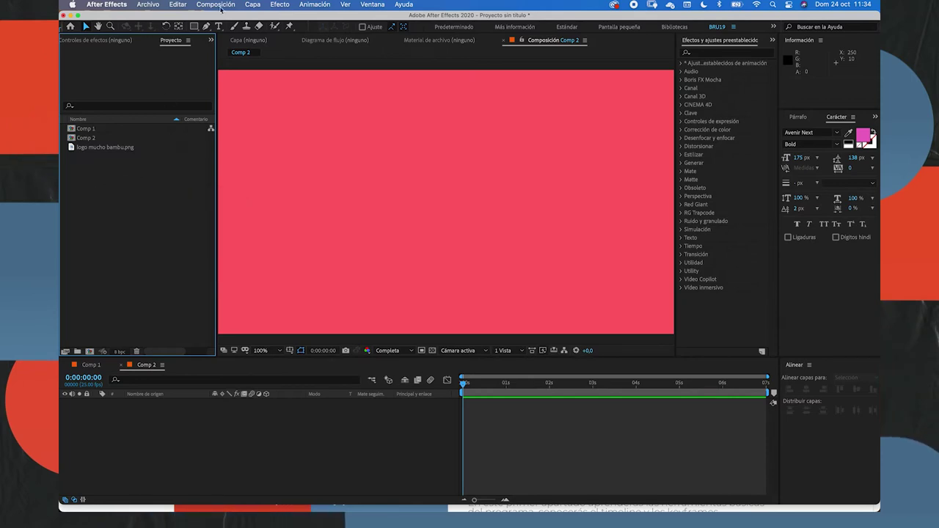
left_click(218, 5)
left_click(116, 213)
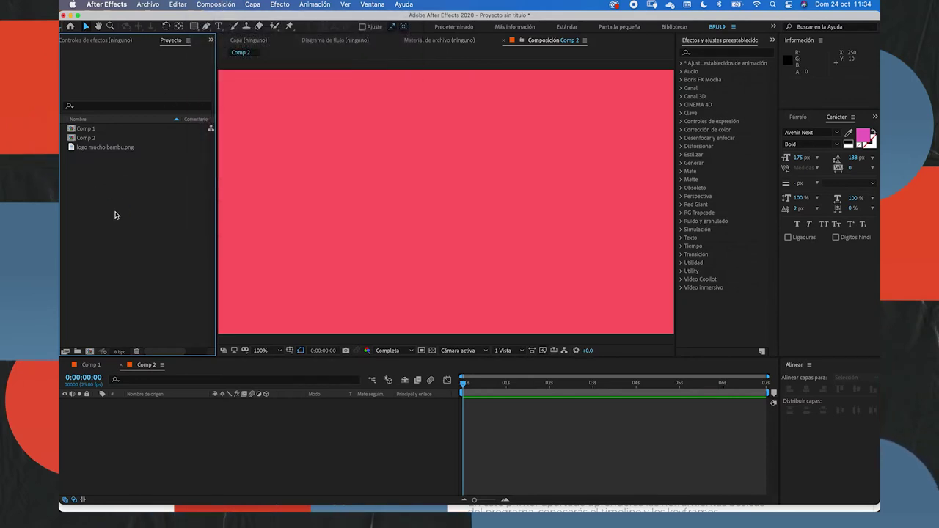
left_click(220, 5)
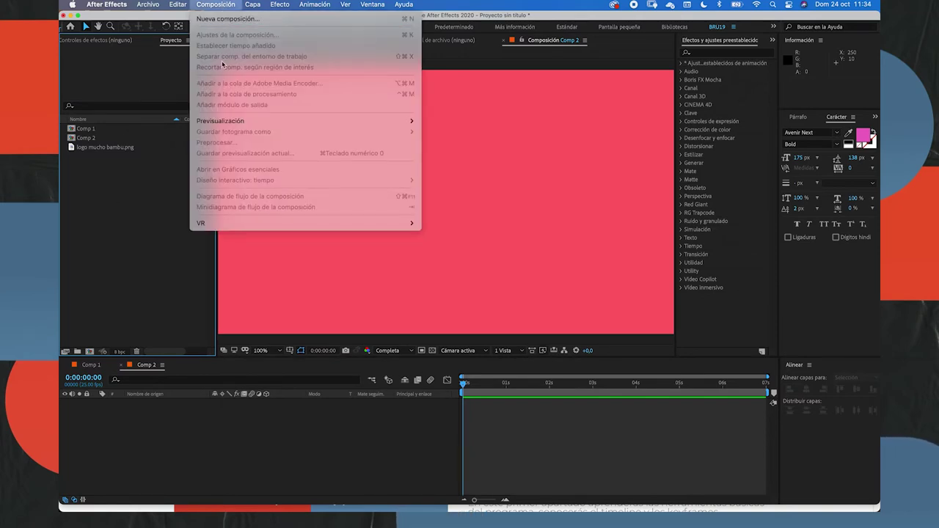
left_click(122, 240)
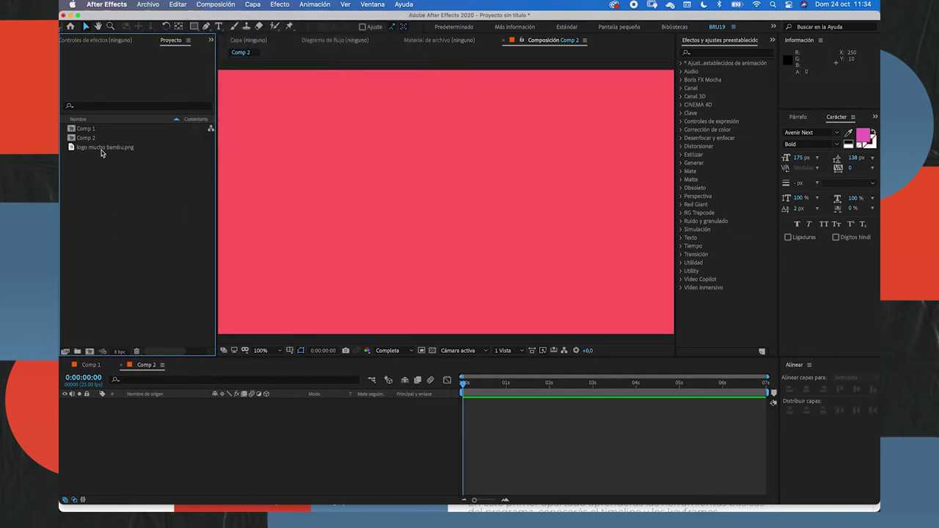
- Select Comp 2 and review its basic composition settings, including the frame rate, accepting them as they are
left_click(100, 148)
left_click(89, 139)
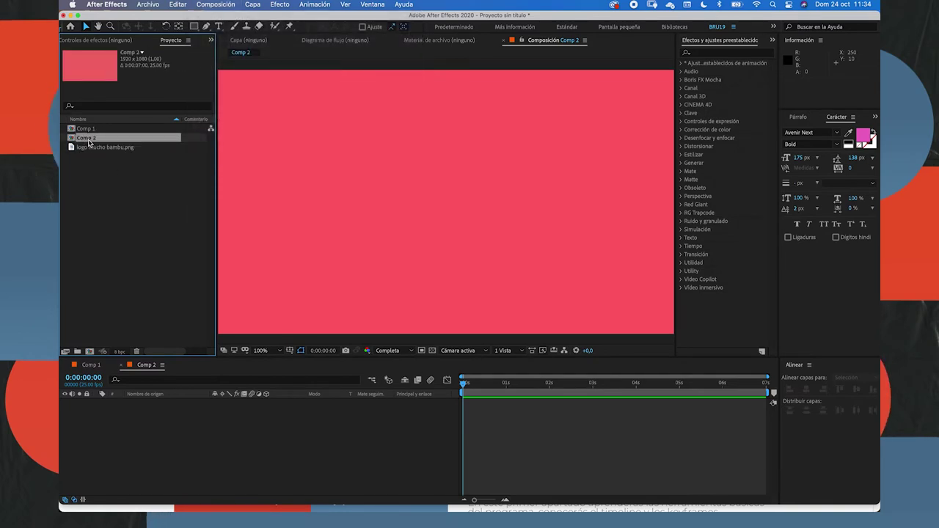
left_click(184, 472)
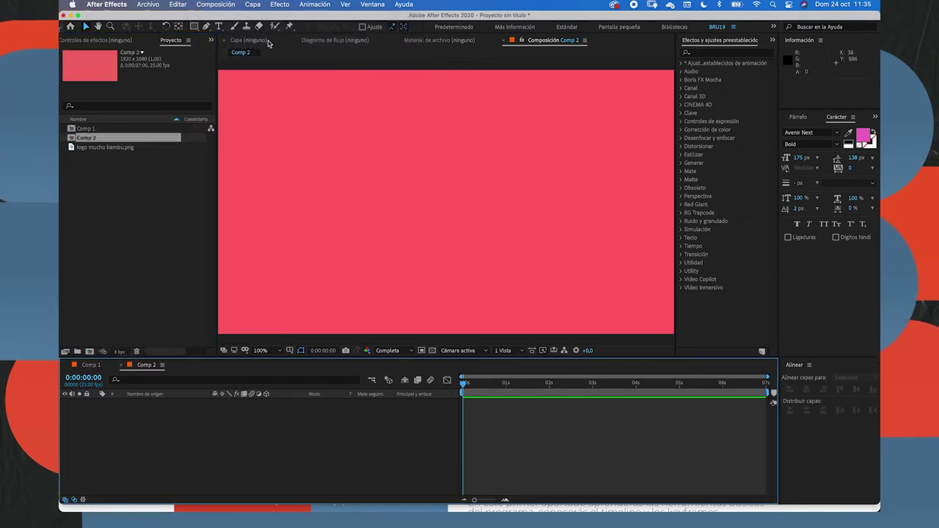
left_click(216, 5)
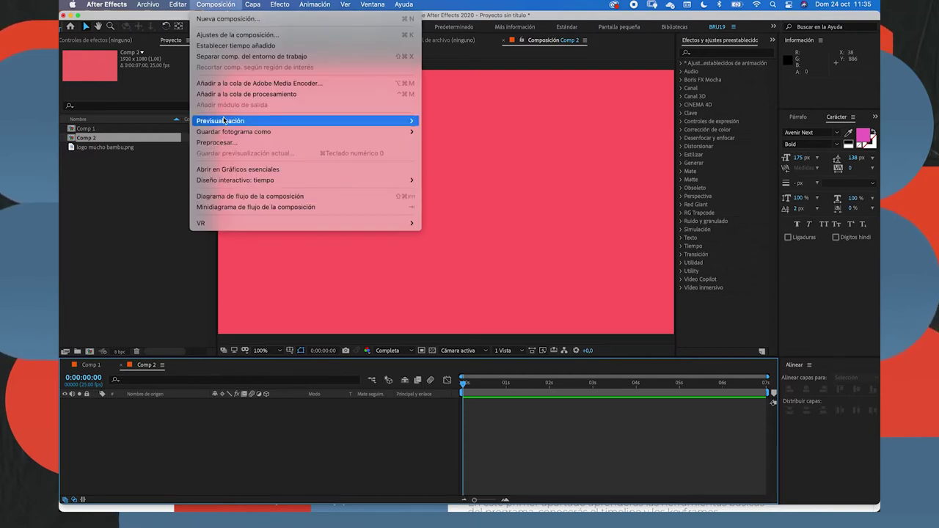
left_click(232, 37)
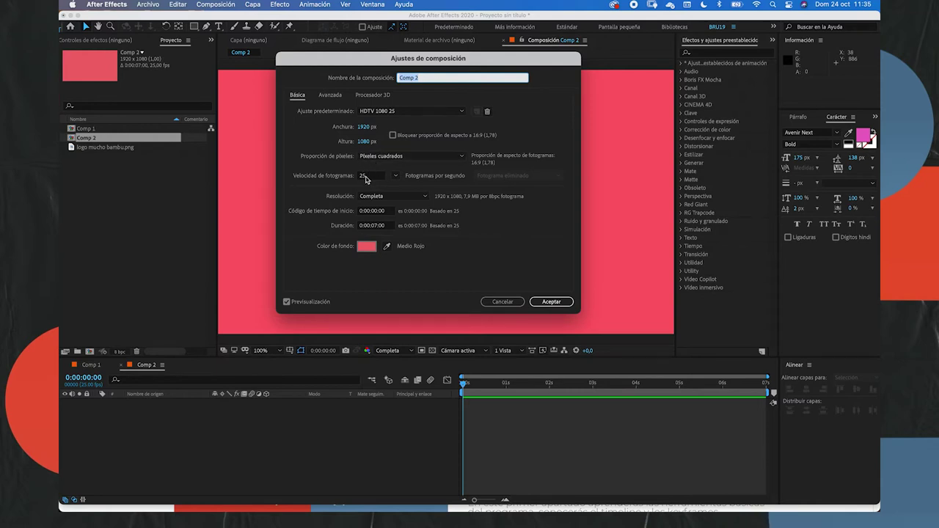
left_click(551, 302)
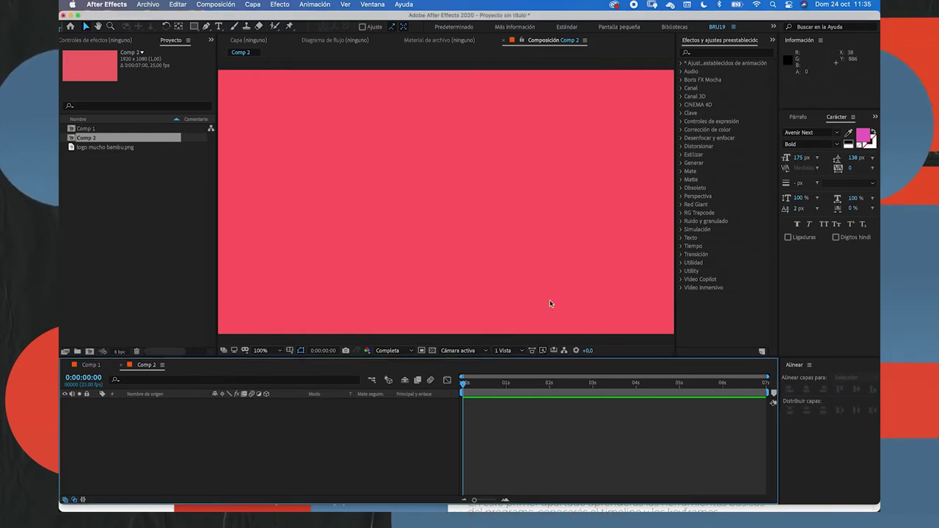
- Zoom the composition view out to 25% and review Comp 2's settings again from the viewer
scroll(497, 218, "down", 4)
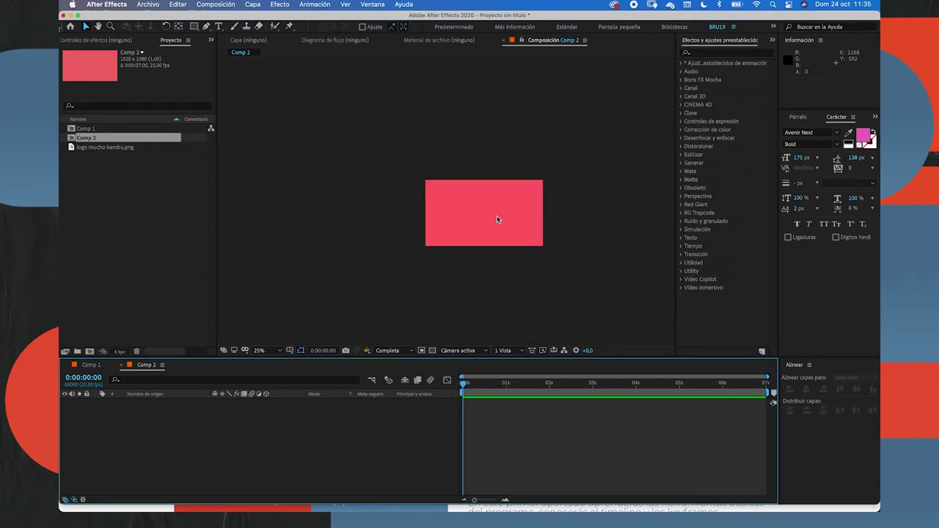
right_click(380, 226)
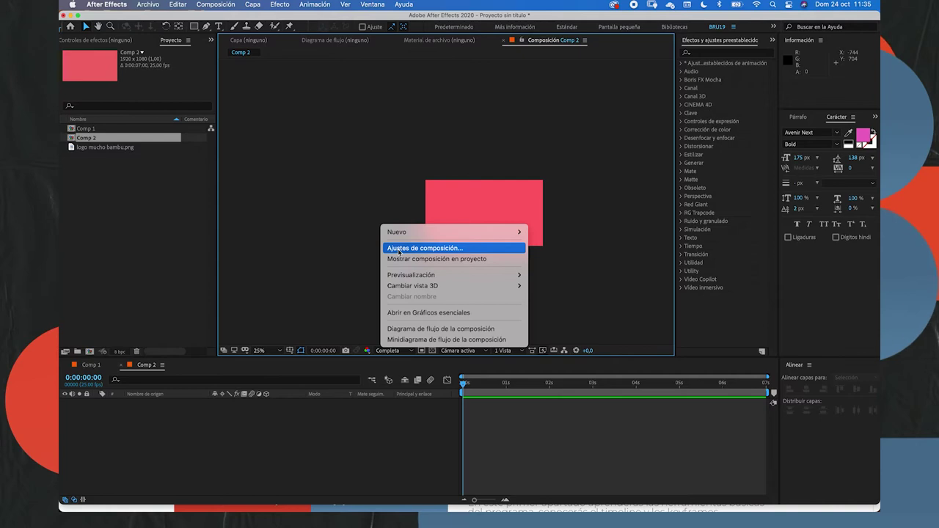
left_click(397, 250)
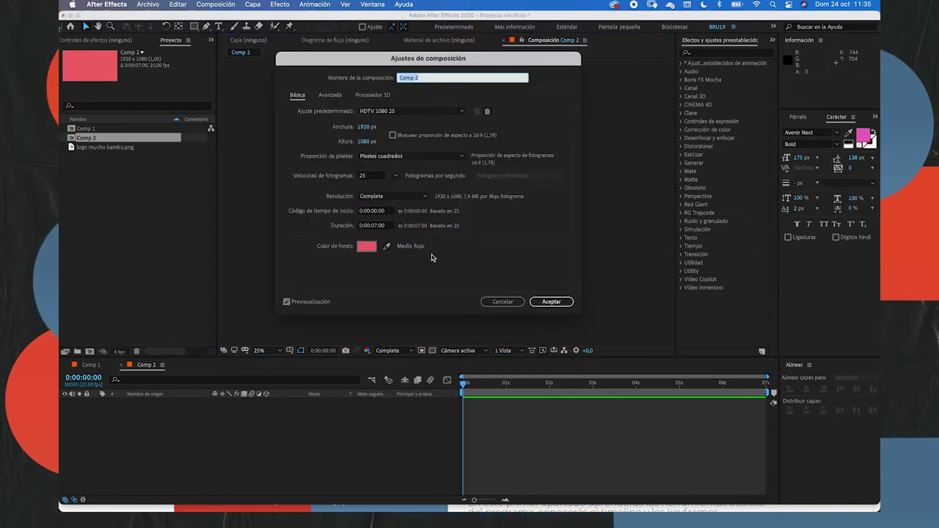
left_click(551, 301)
- Add Comp 2 to the render queue and close the queue to return to the composition's timeline
left_click(215, 5)
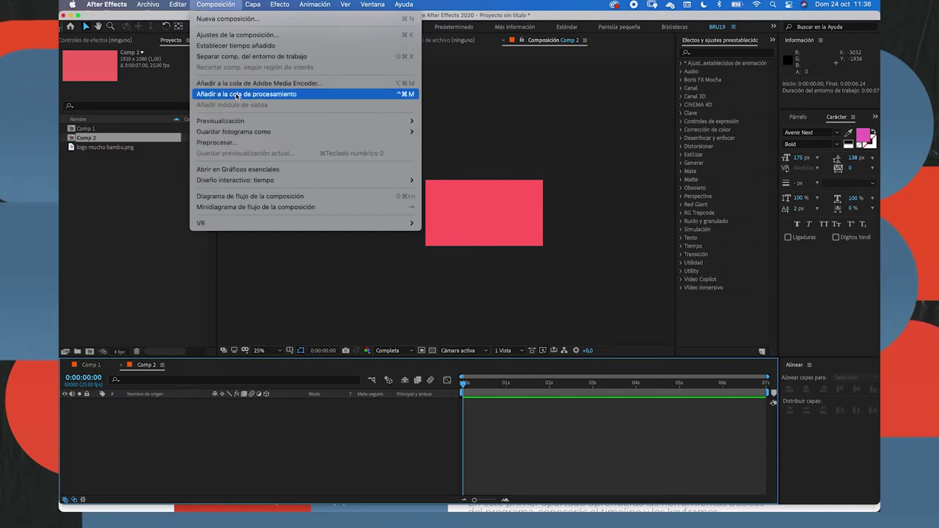
left_click(279, 96)
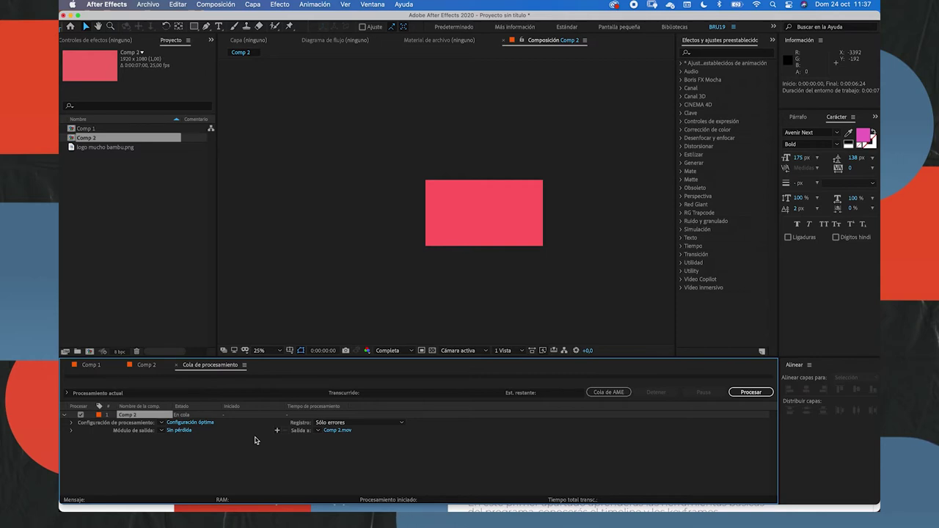
left_click(224, 7)
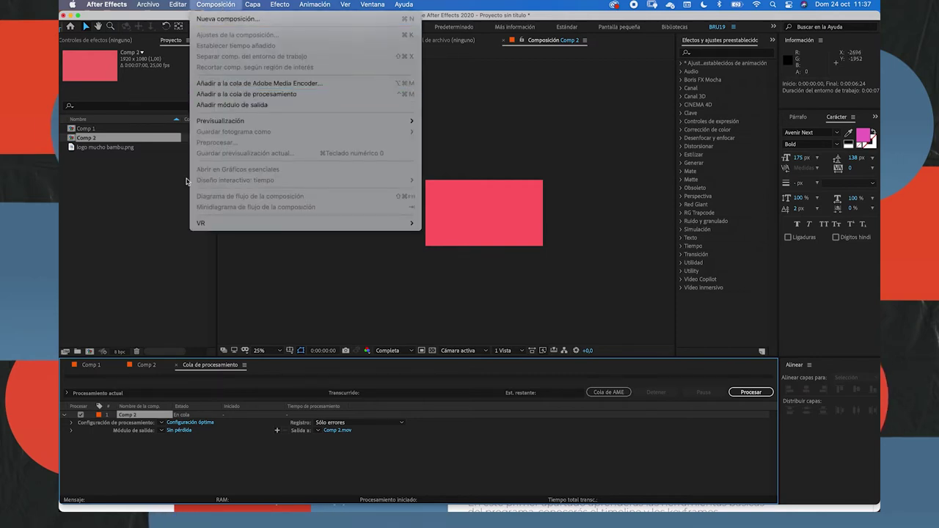
left_click(194, 344)
left_click(176, 365)
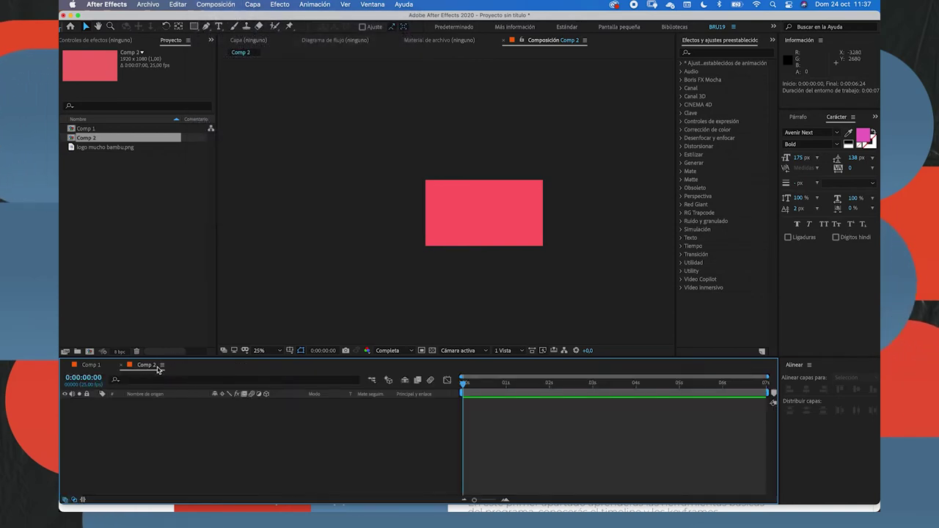
- Play the current preview of Comp 2, stop it and place the time indicator at 0:00:01:19
left_click(217, 6)
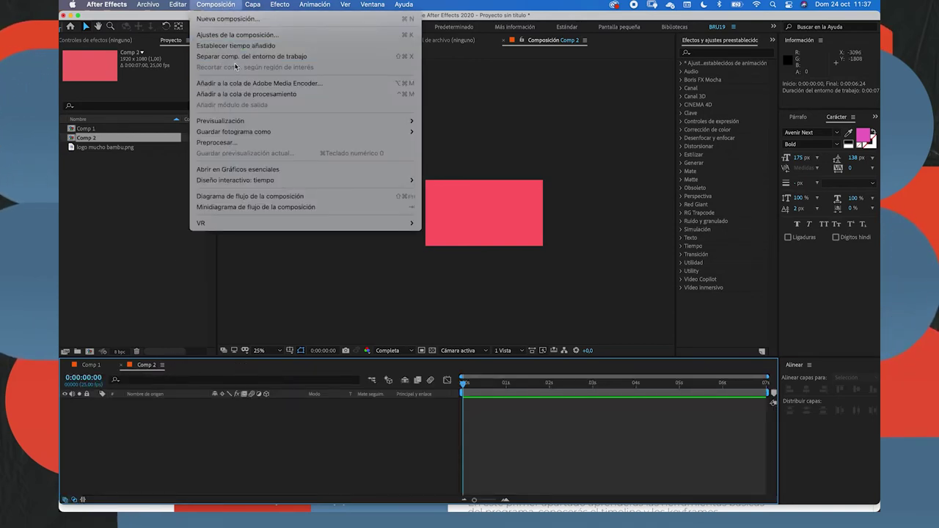
mouse_move(240, 120)
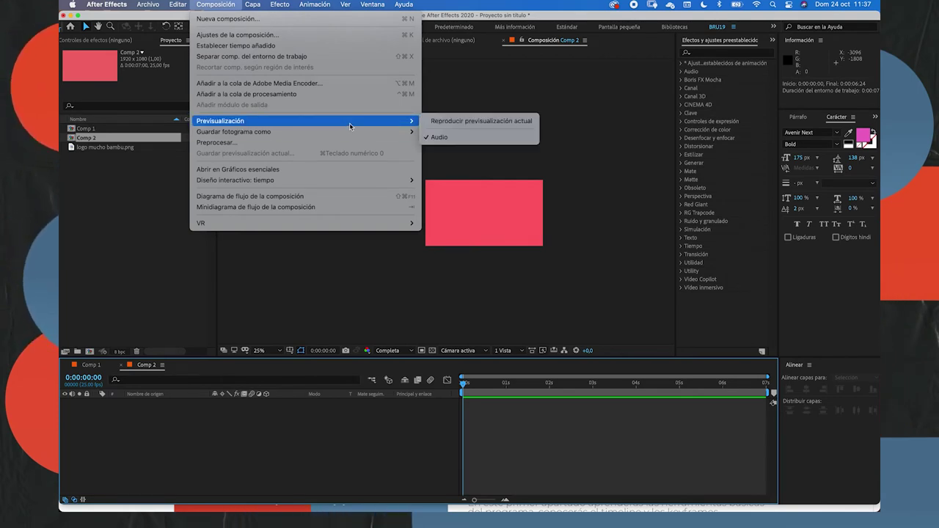
left_click(438, 123)
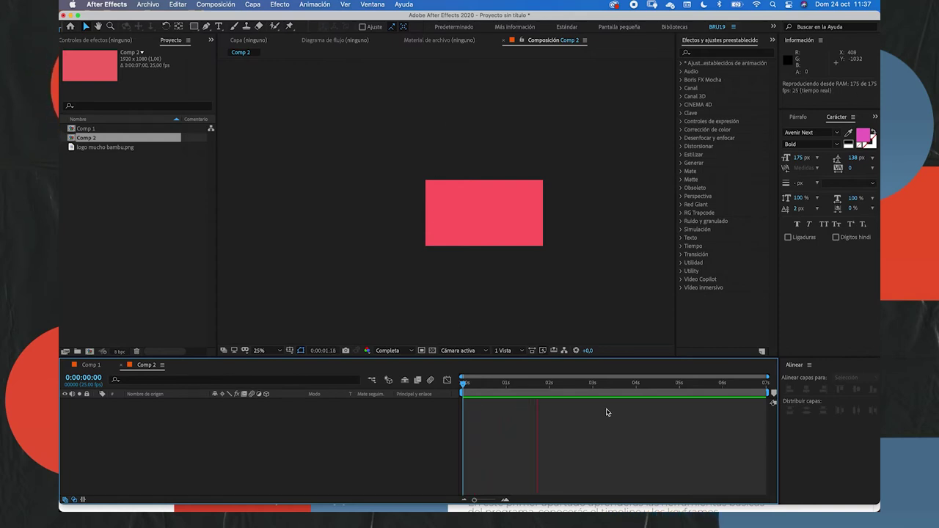
left_click(468, 387)
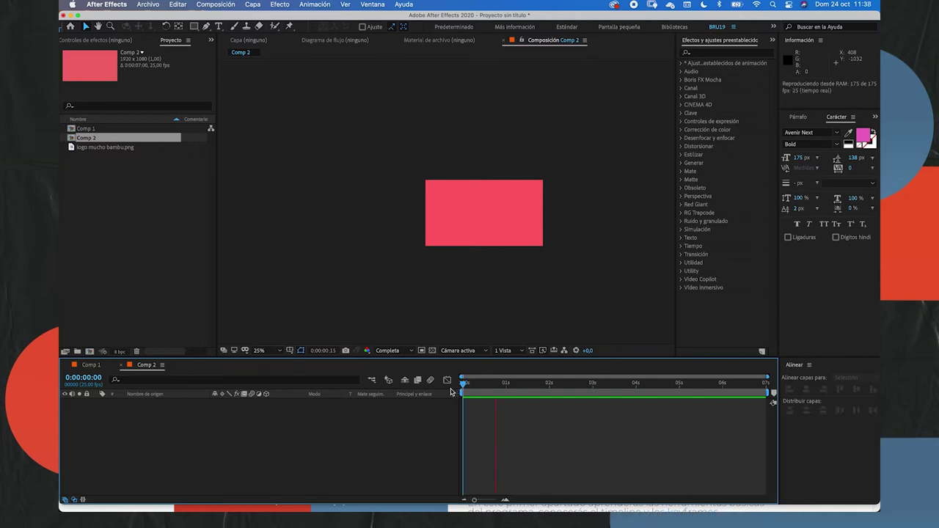
left_click(539, 383)
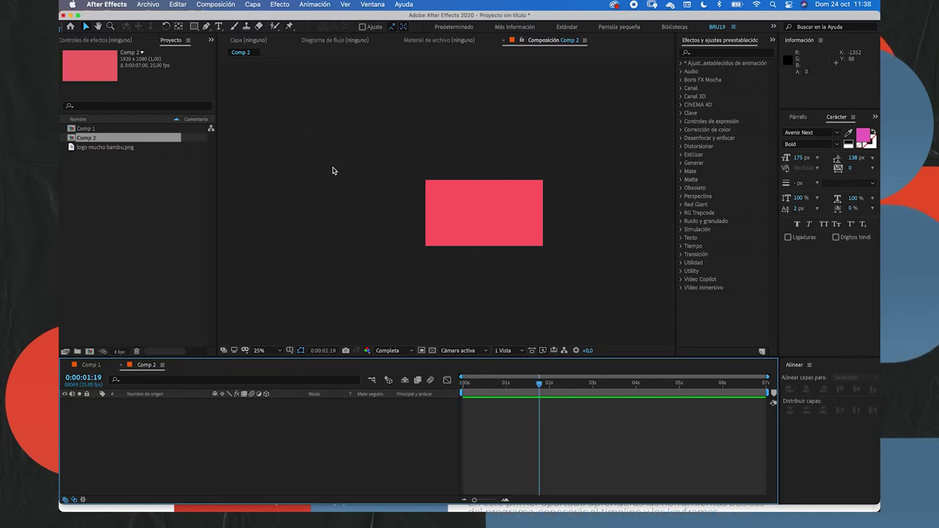
- Check the save-frame option for the composition and move the time indicator to 0:00:00:22
left_click(247, 39)
left_click(217, 4)
mouse_move(234, 132)
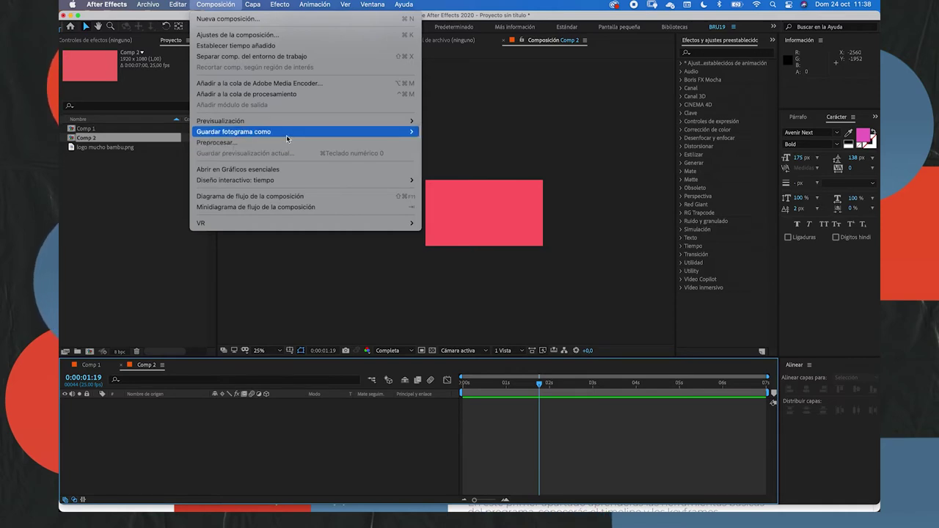
left_click(528, 346)
left_click(484, 383)
mouse_move(492, 390)
left_mouse_down()
mouse_move(511, 384)
mouse_move(501, 385)
left_mouse_up()
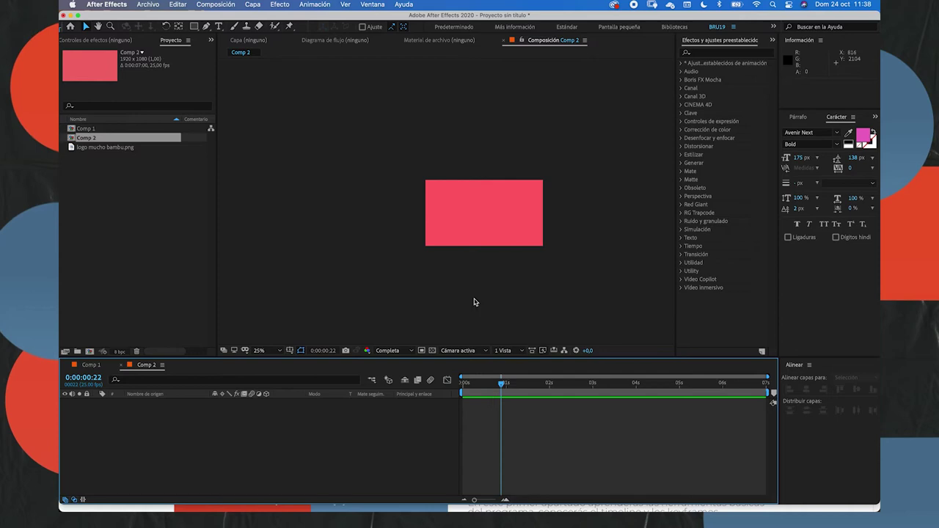
- Set the composition viewer's magnification to fit up to 200%
left_click(267, 355)
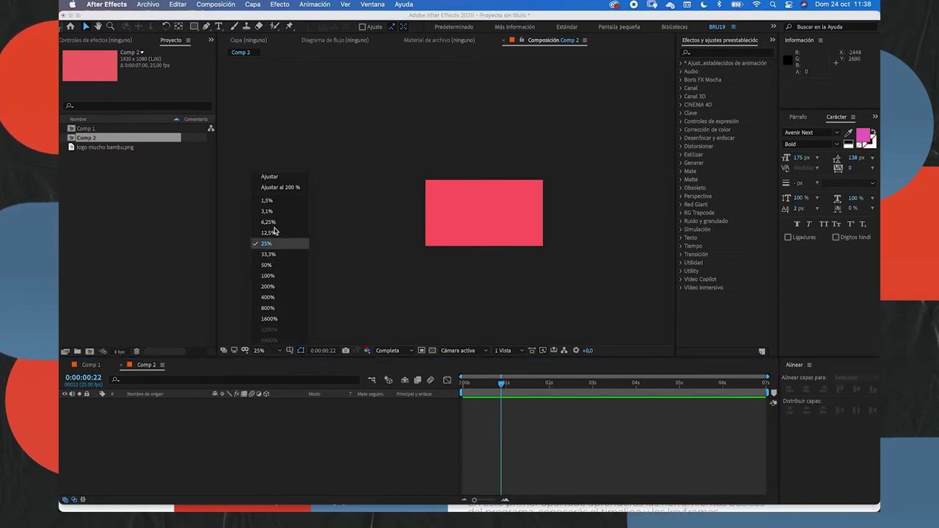
left_click(275, 187)
left_click(264, 350)
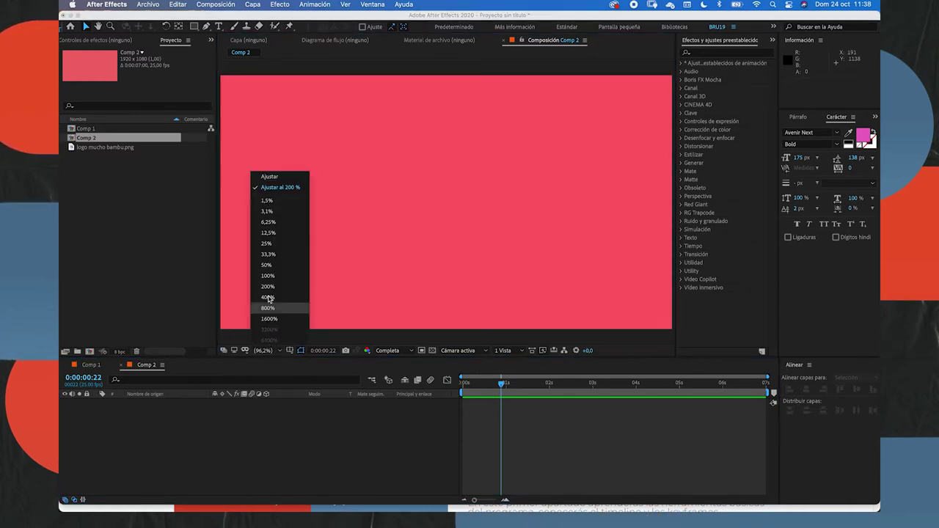
left_click(279, 190)
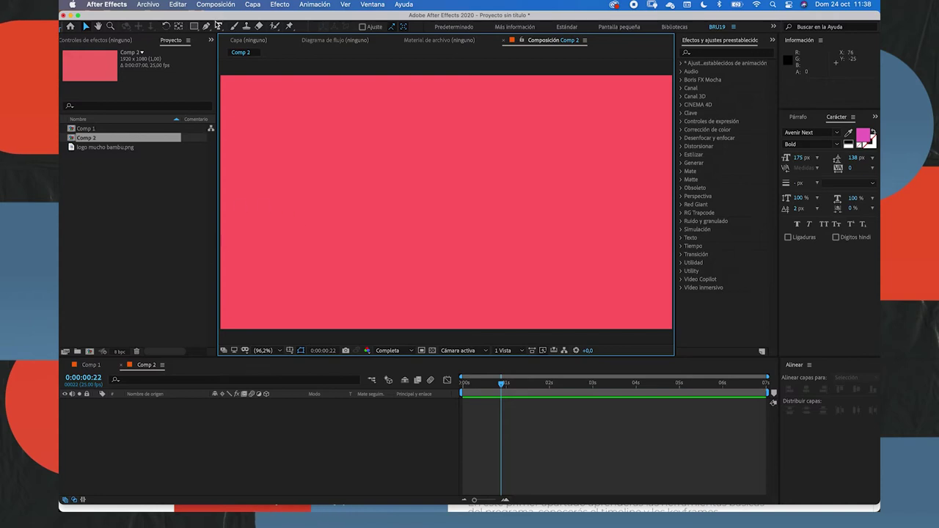
- Create a text layer in Comp 2 reading "hola!"
right_click(182, 432)
mouse_move(293, 394)
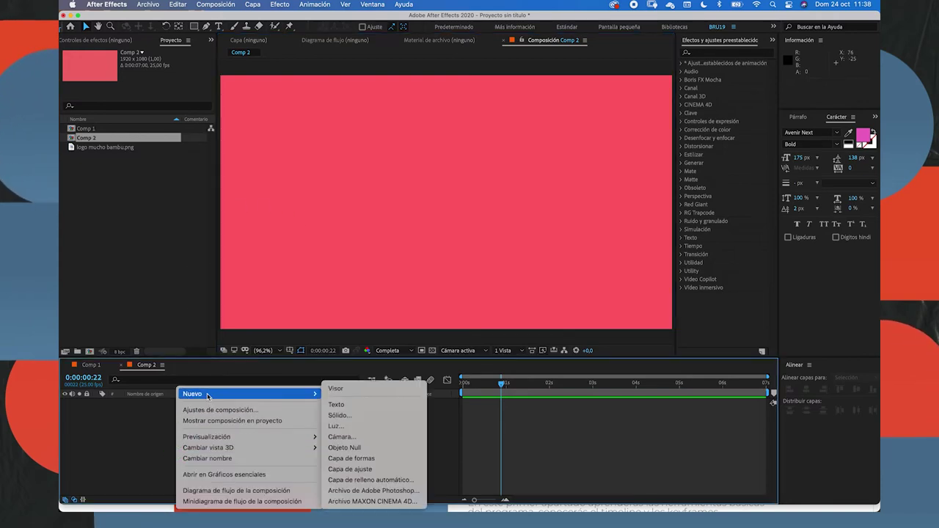
left_click(328, 405)
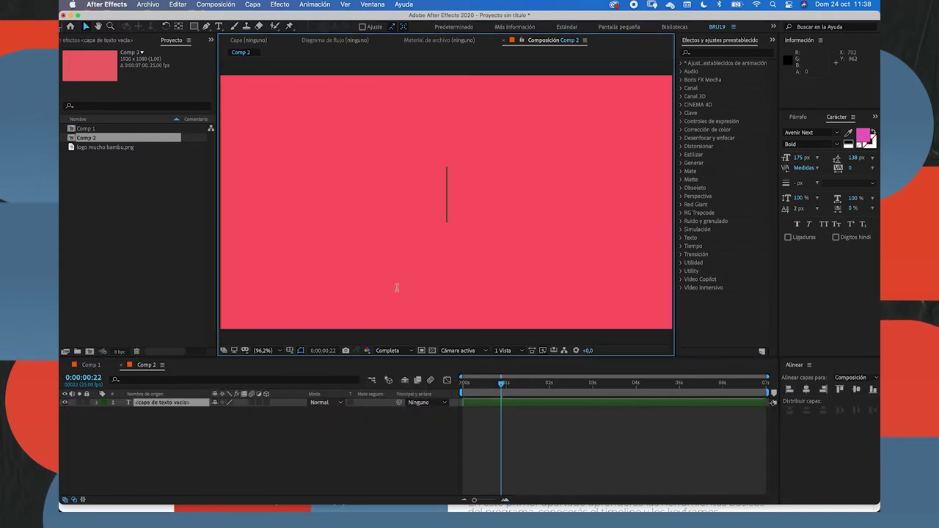
type("hol")
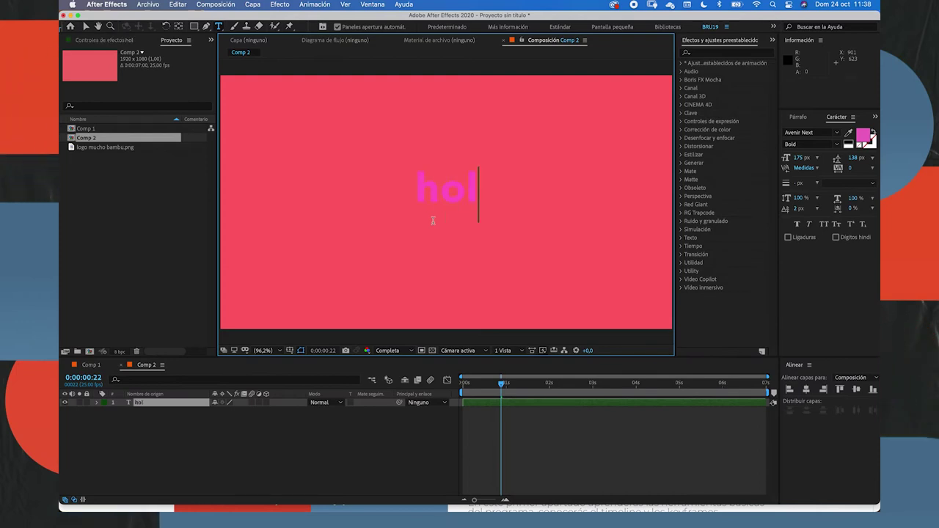
type("a!")
- Change the fill colour of the whole "hola!" text to near-white FDFDFD
left_click_drag(396, 190, 666, 164)
left_click(863, 135)
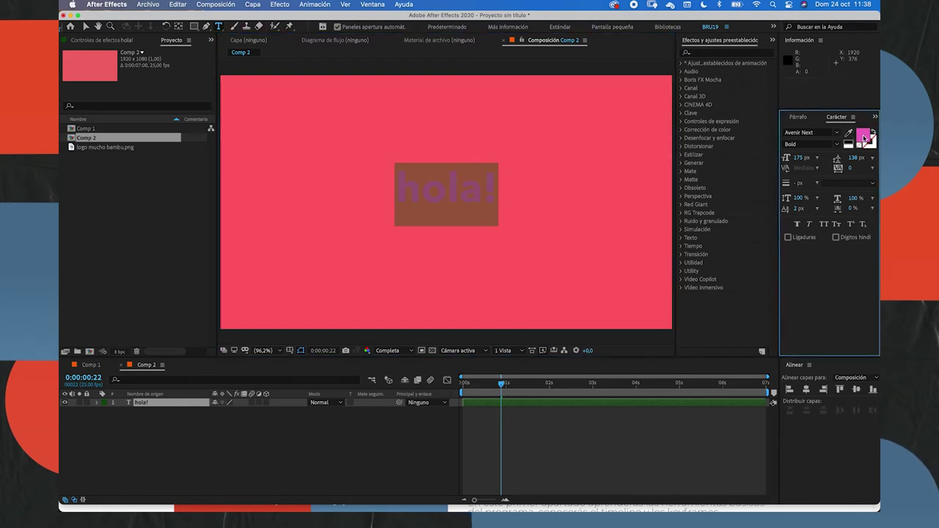
left_click_drag(136, 88, 62, 75)
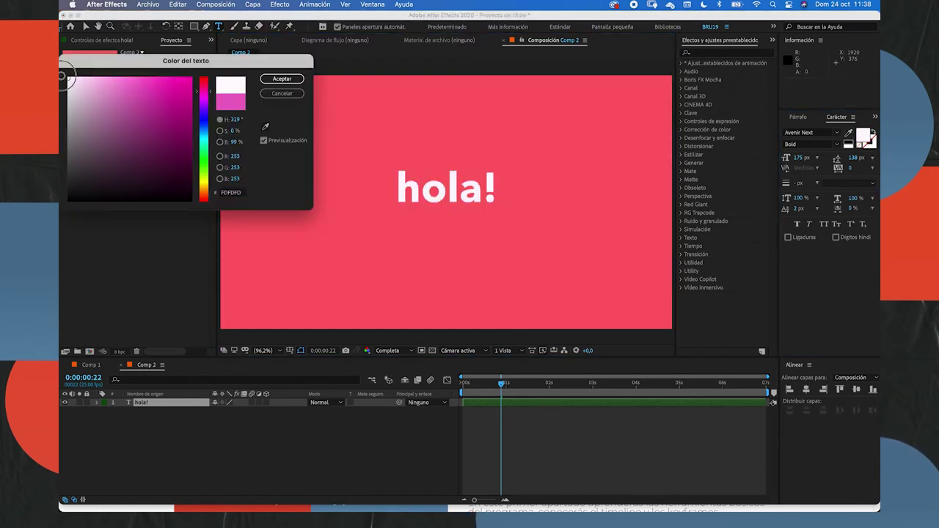
left_click(284, 79)
- Move the "hola!" text layer down towards the middle of the frame, to a position of about 968, 627
left_click(156, 399)
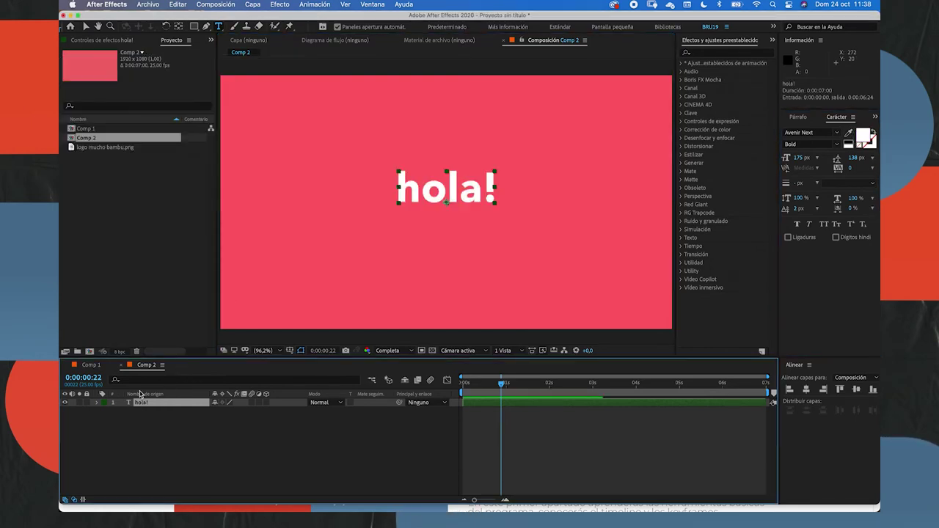
left_click(86, 26)
left_click_drag(436, 184, 439, 206)
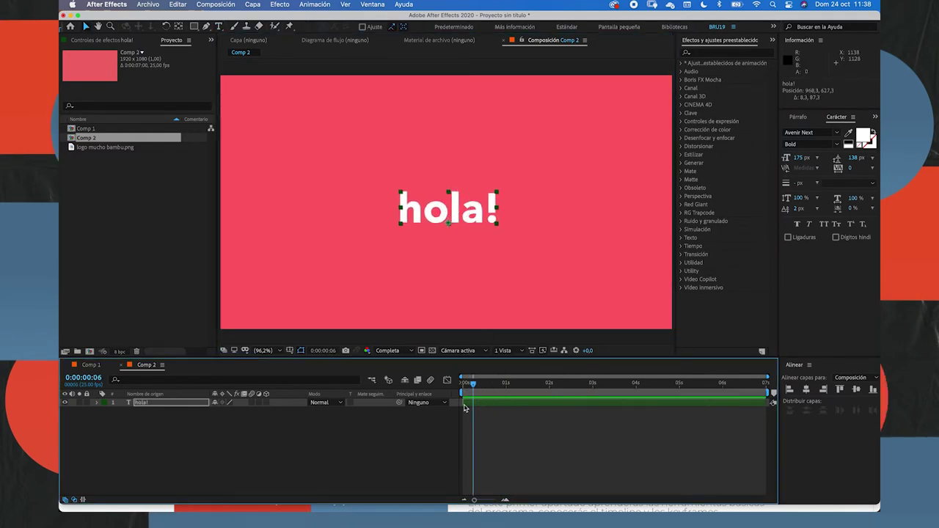
- Queue the frame at 0:00:00:19 for saving as a file and remove the earlier Comp 2.mov item from the render queue
left_click(452, 393)
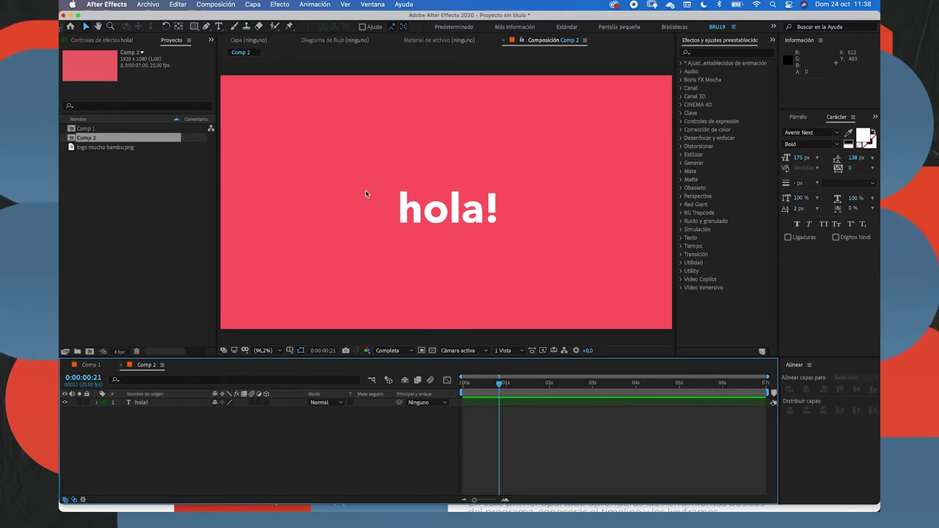
left_click(493, 384)
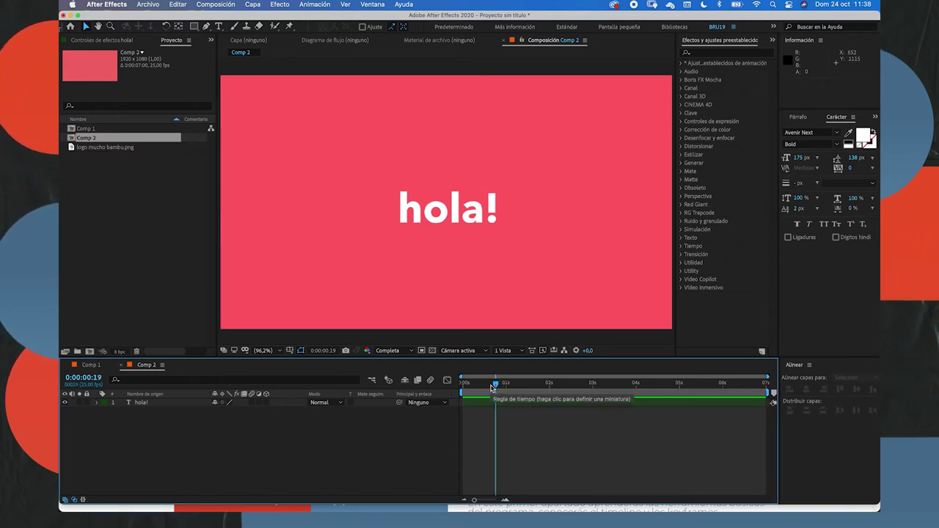
left_click(216, 5)
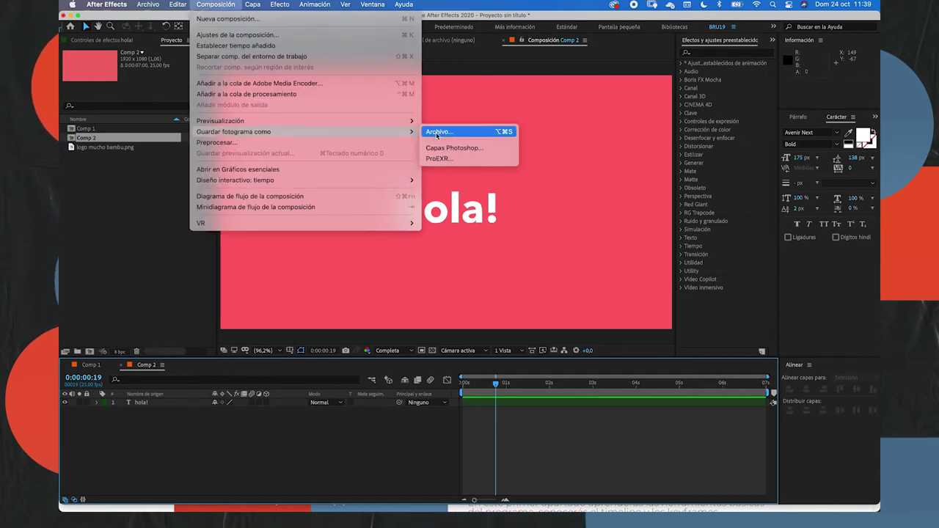
left_click(437, 133)
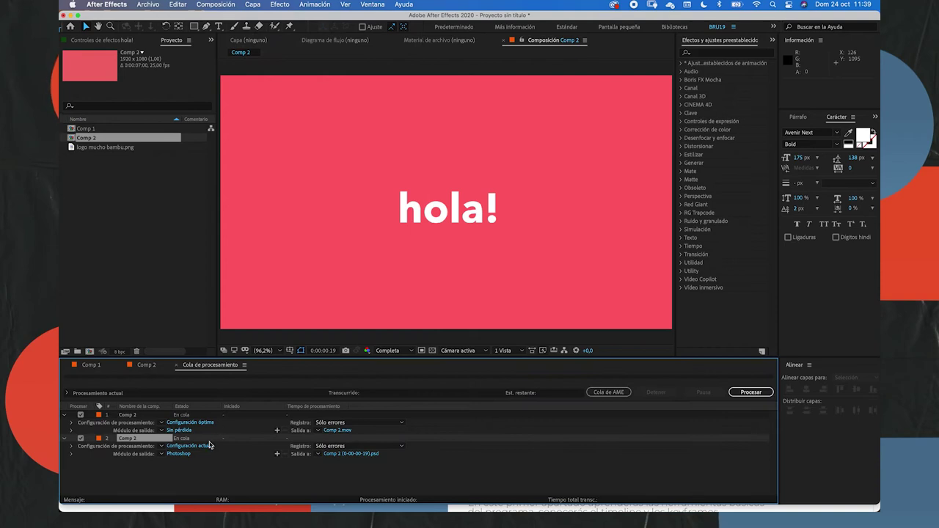
left_click(134, 416)
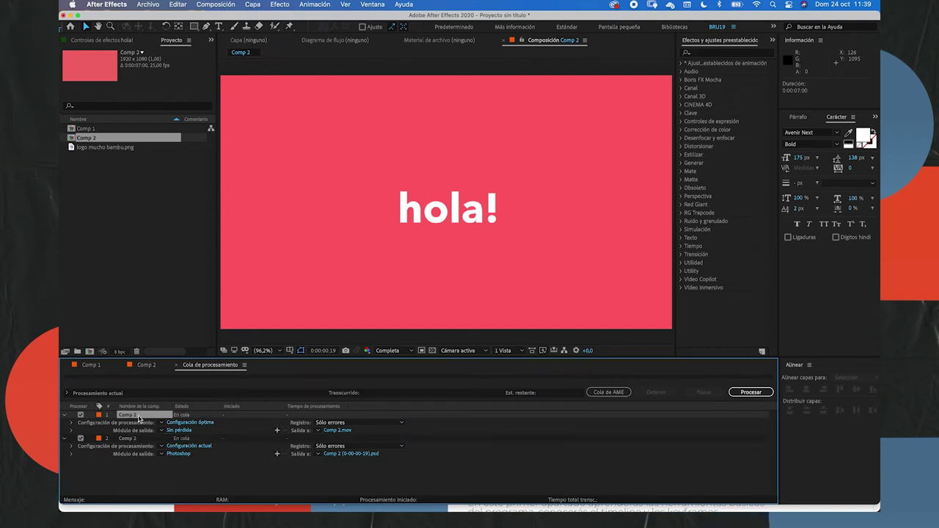
key("Delete")
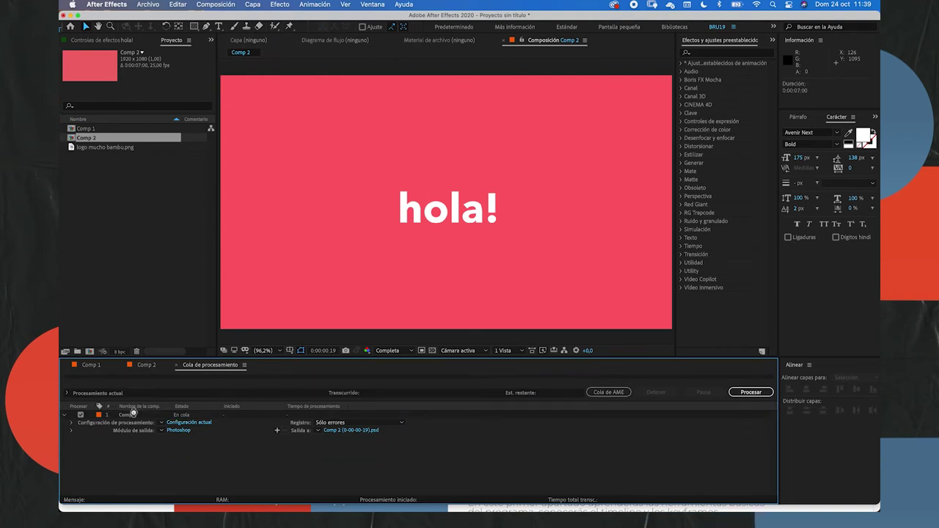
- Set the queued frame's output format to JPEG sequence and its destination to Comp 2 (0-00-00-19).jpg in the Work folder
left_click(178, 431)
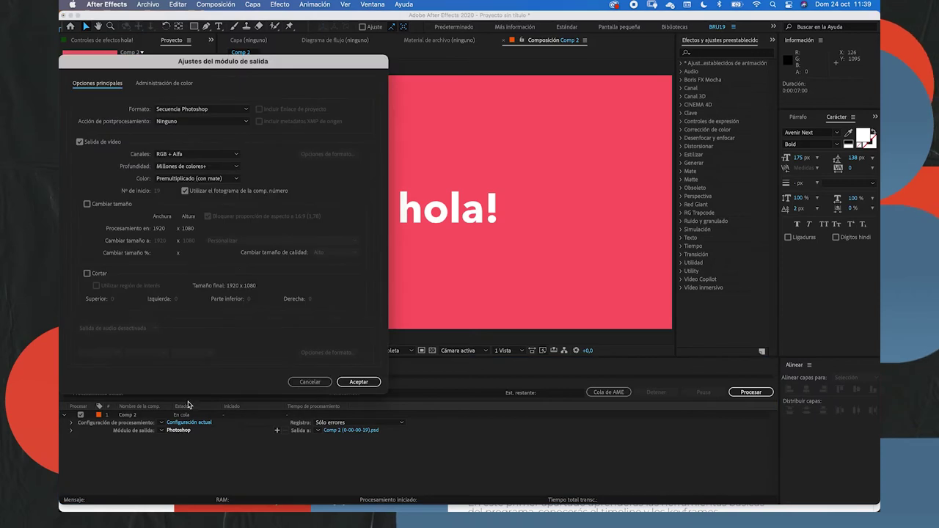
left_click(198, 109)
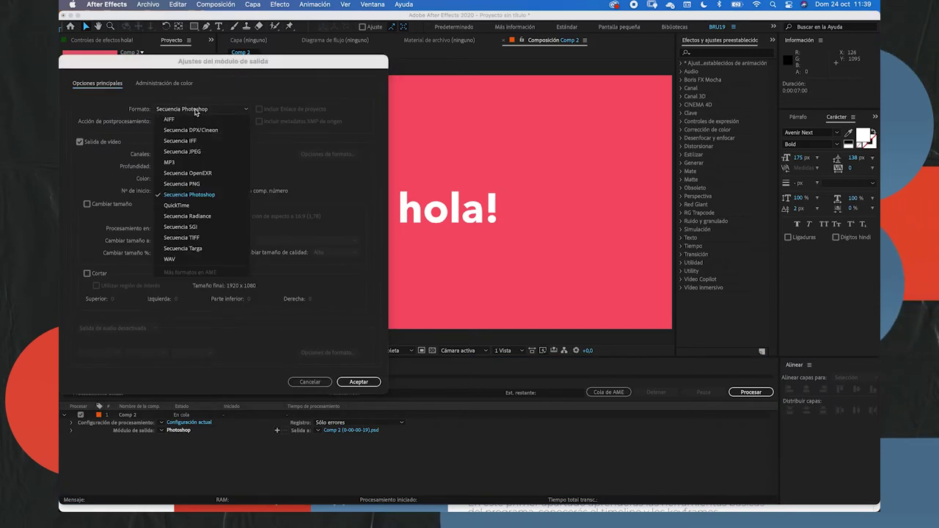
left_click(185, 187)
left_click(194, 110)
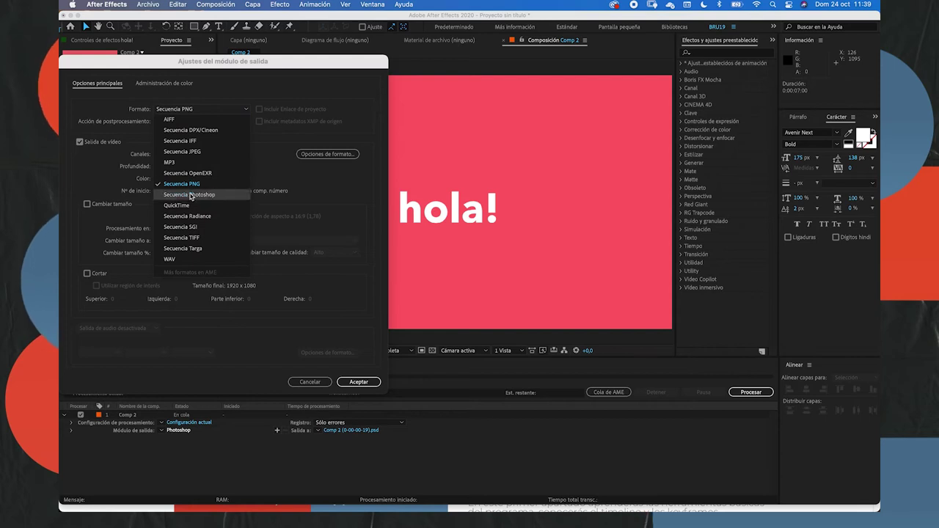
left_click(182, 151)
left_click(359, 382)
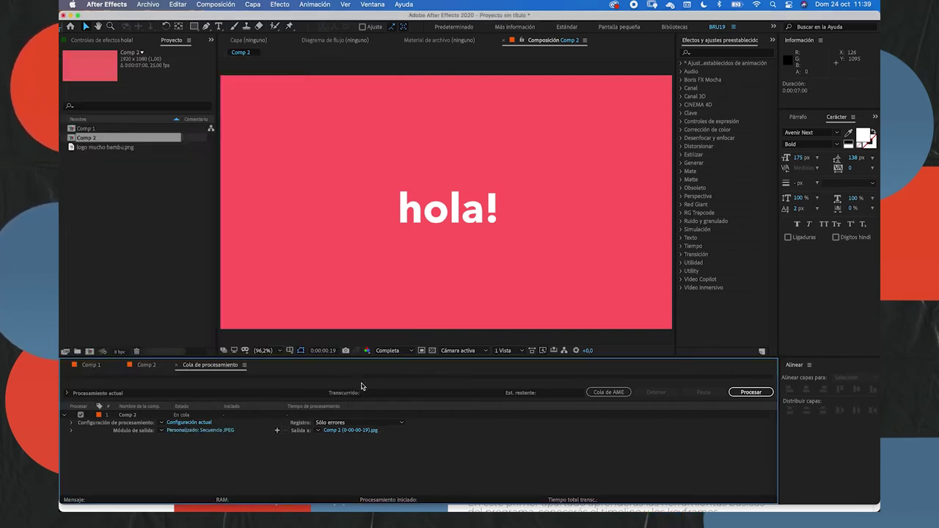
left_click(347, 432)
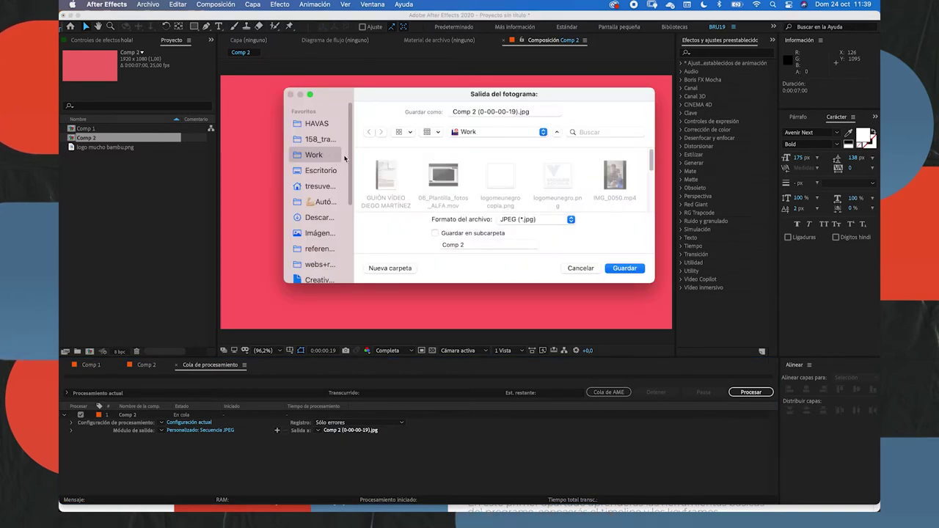
left_click(624, 269)
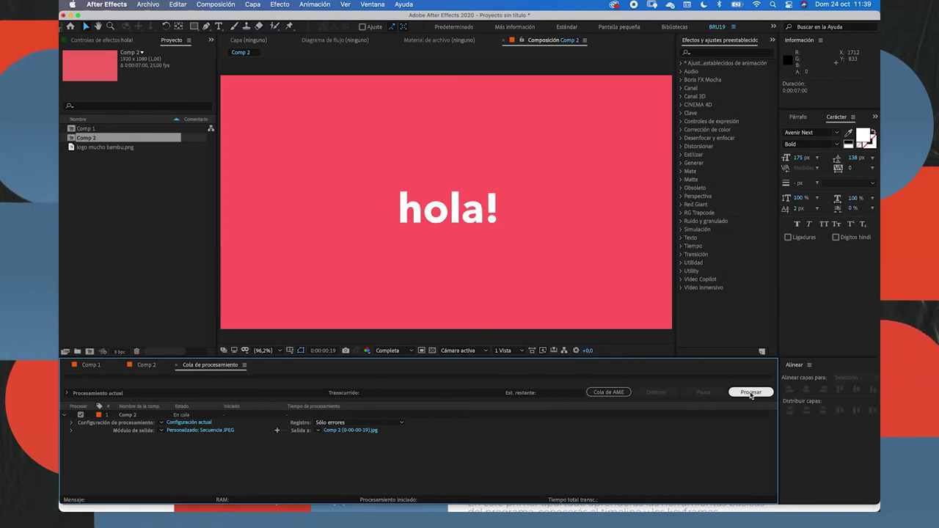
- Remove the queued frame from the render queue and return to Comp 2's timeline
left_click(142, 416)
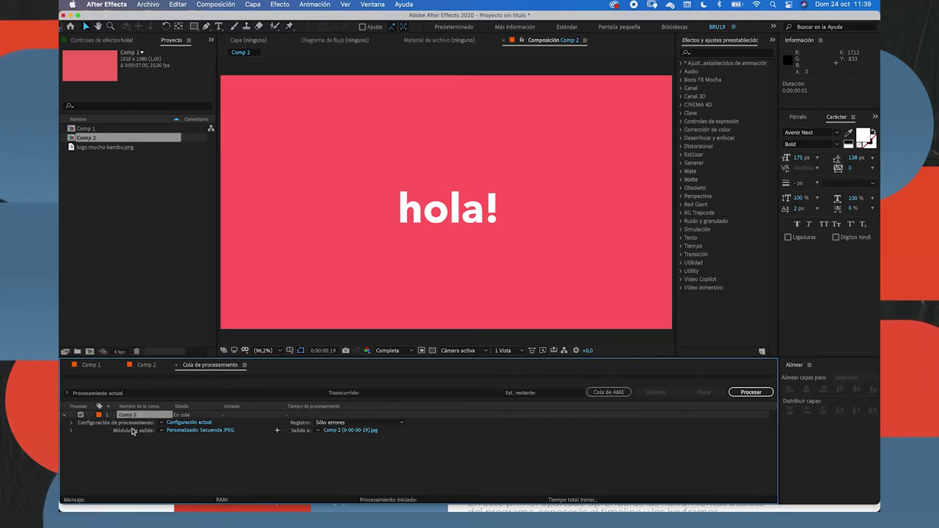
key("Delete")
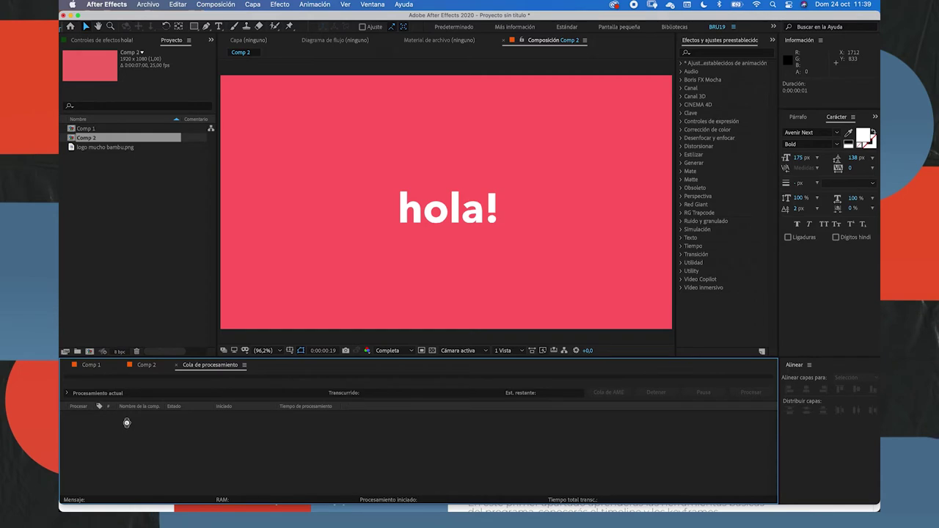
left_click(150, 366)
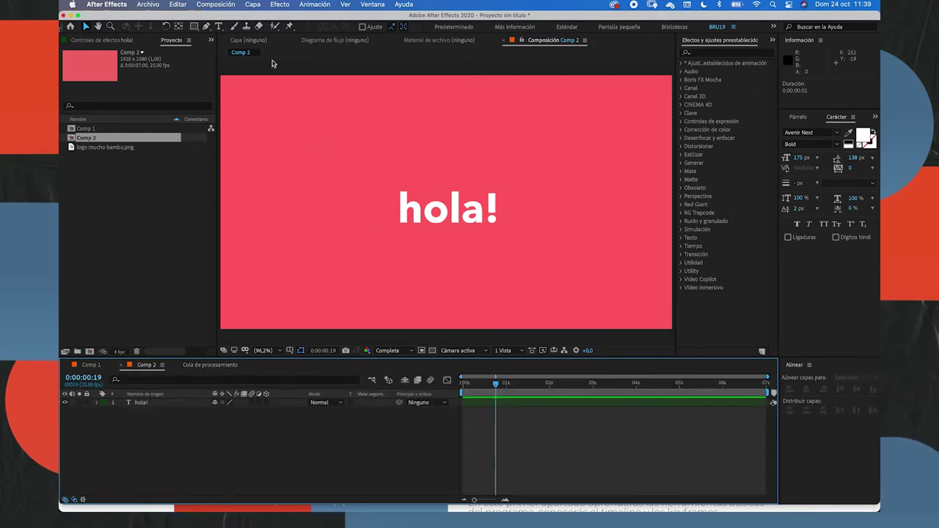
- Examine the layer commands and the types of new layer that can be created in Comp 2
left_click(215, 4)
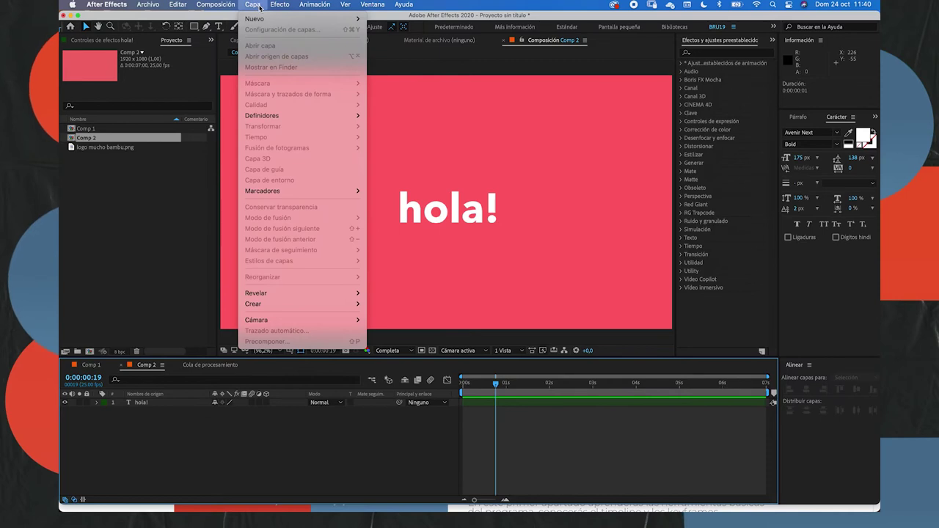
mouse_move(253, 6)
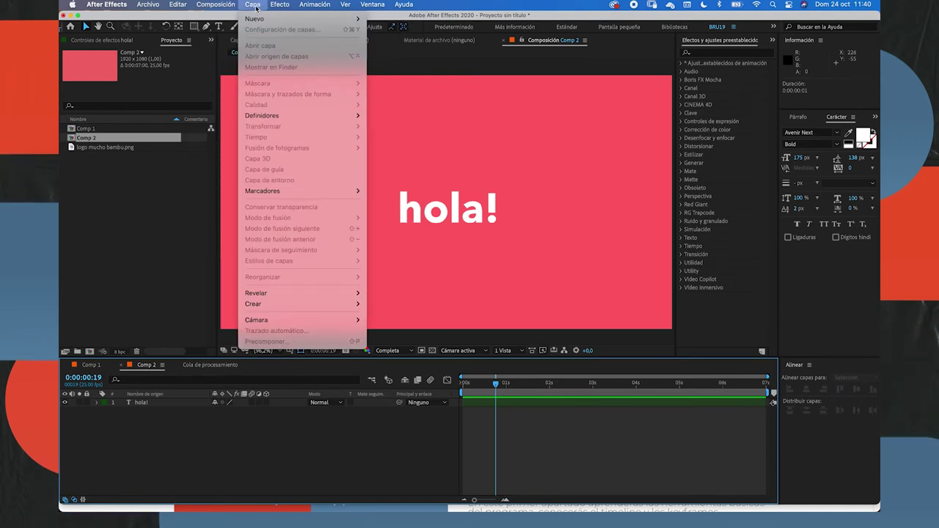
left_click(203, 235)
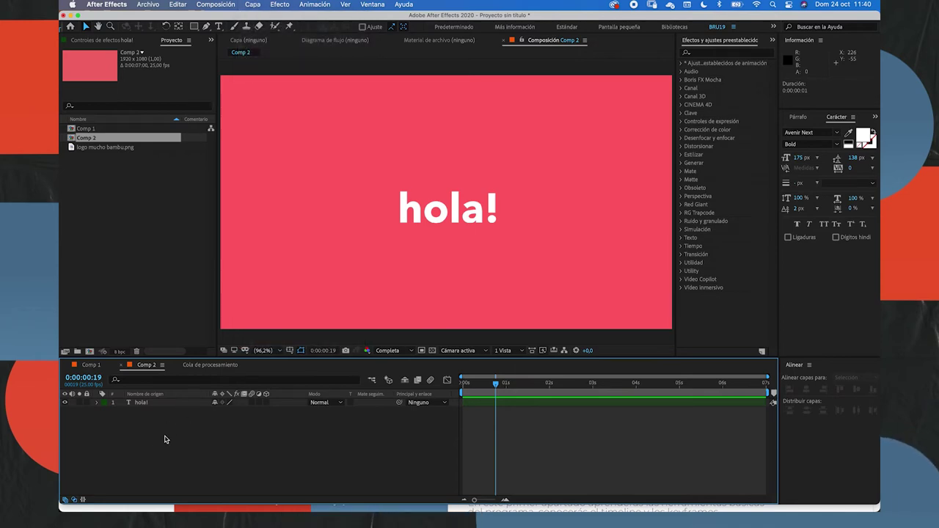
right_click(165, 440)
mouse_move(183, 396)
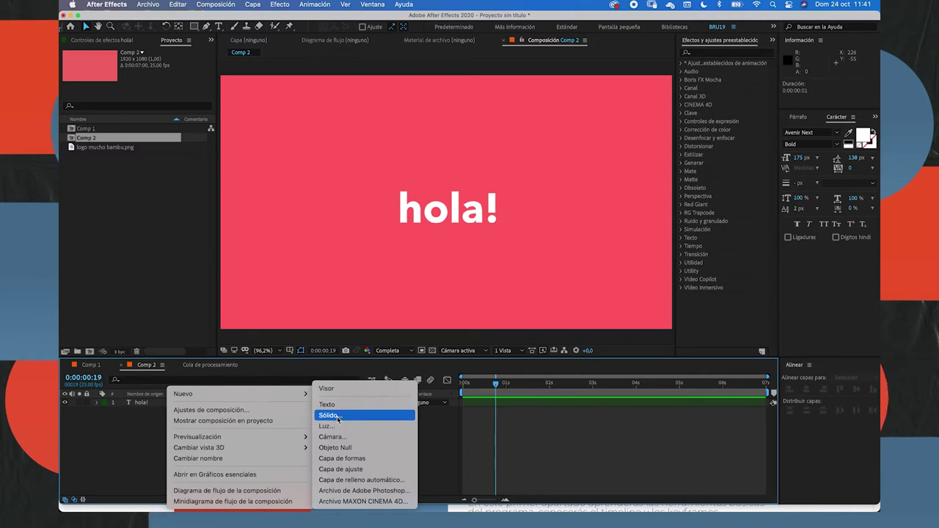
left_click(143, 452)
left_click(254, 6)
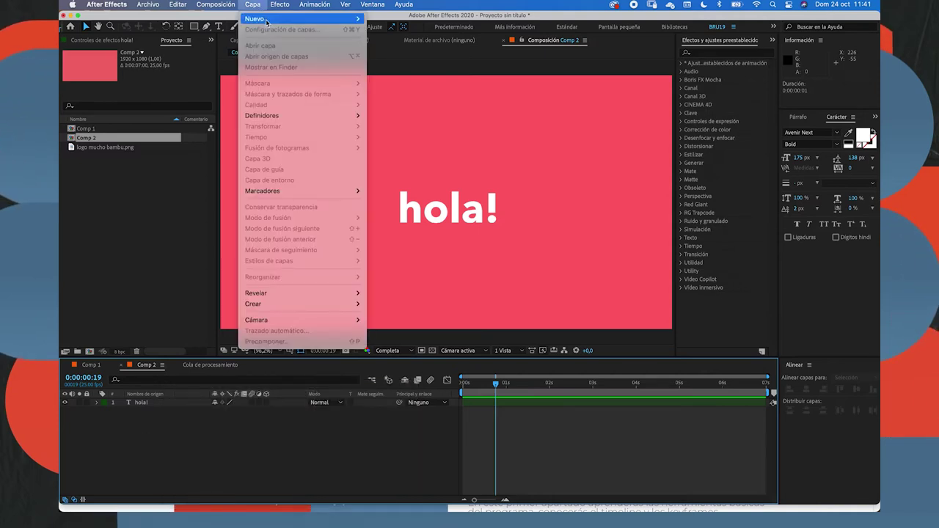
mouse_move(264, 18)
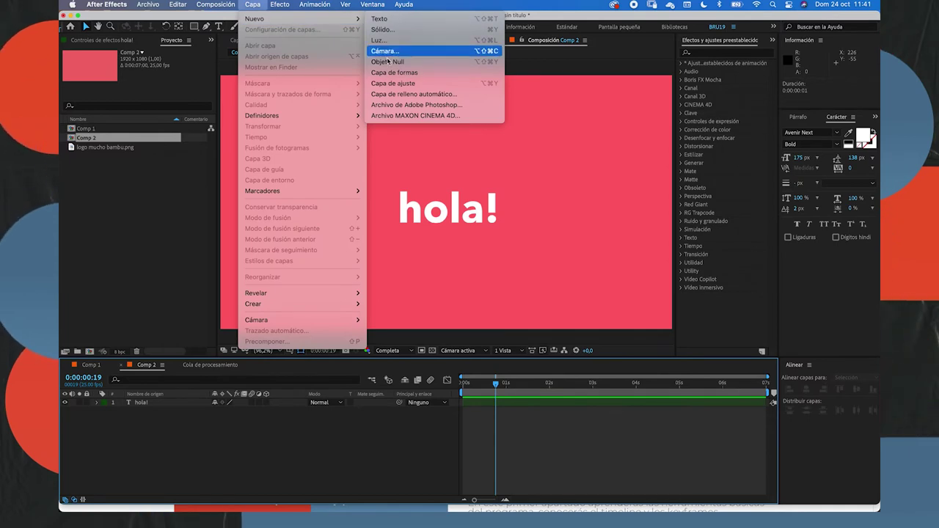
left_click(198, 451)
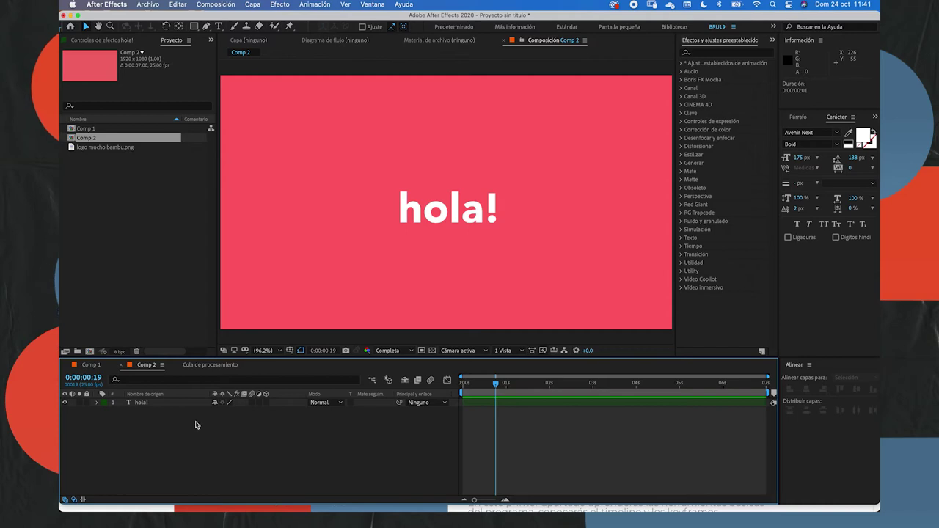
left_click(253, 5)
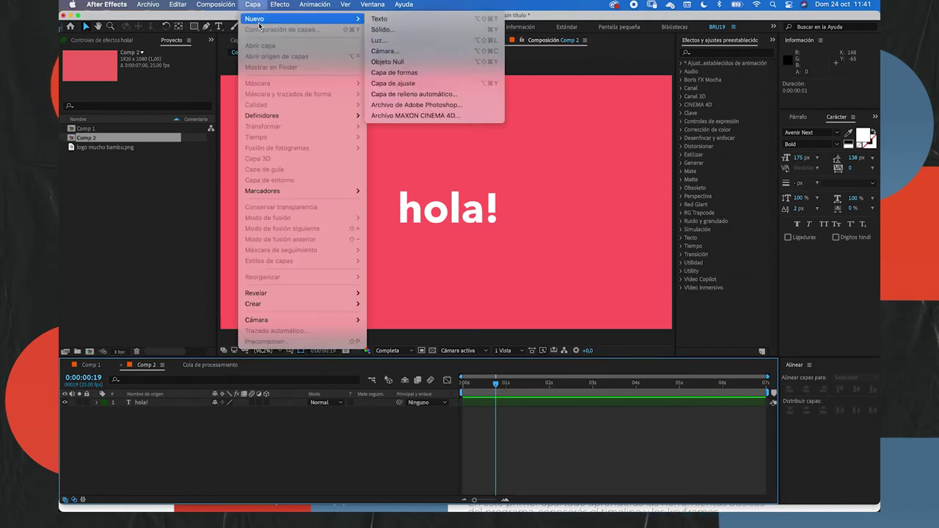
left_click(183, 417)
- Check the layer commands for the hola! text layer and reveal the logo mucho bambu.png source file in Finder
left_click(139, 403)
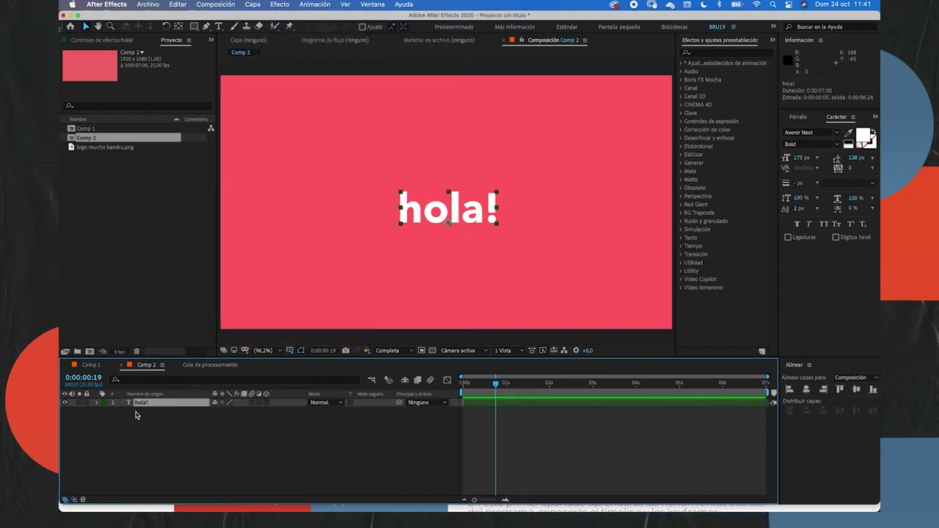
left_click(253, 6)
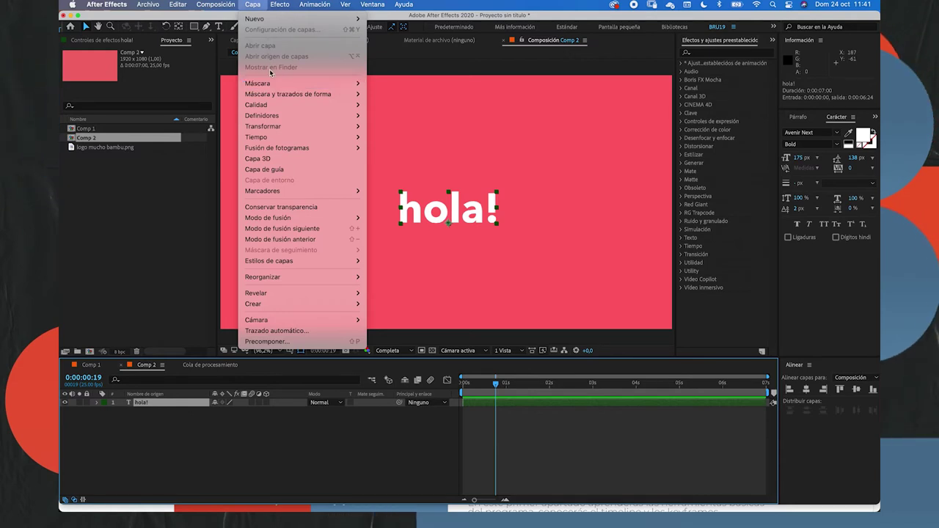
left_click(120, 146)
left_click(114, 150)
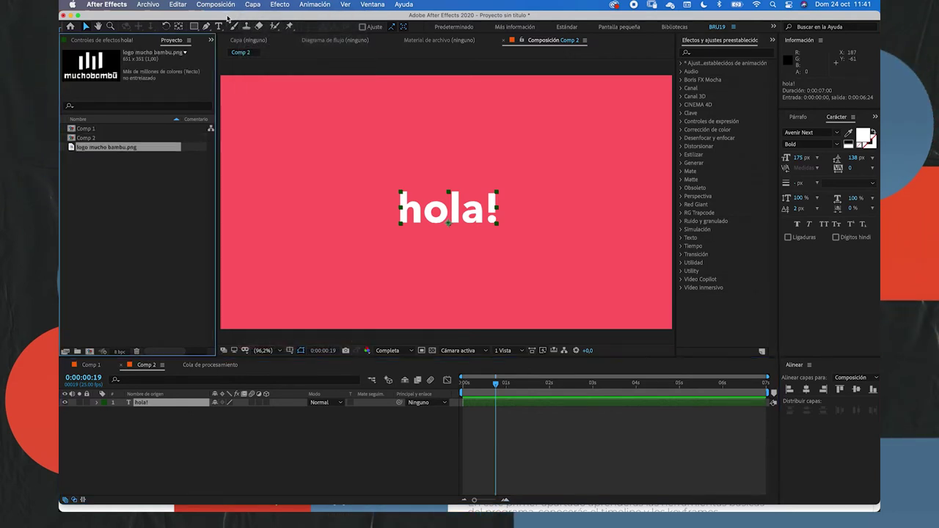
left_click(251, 5)
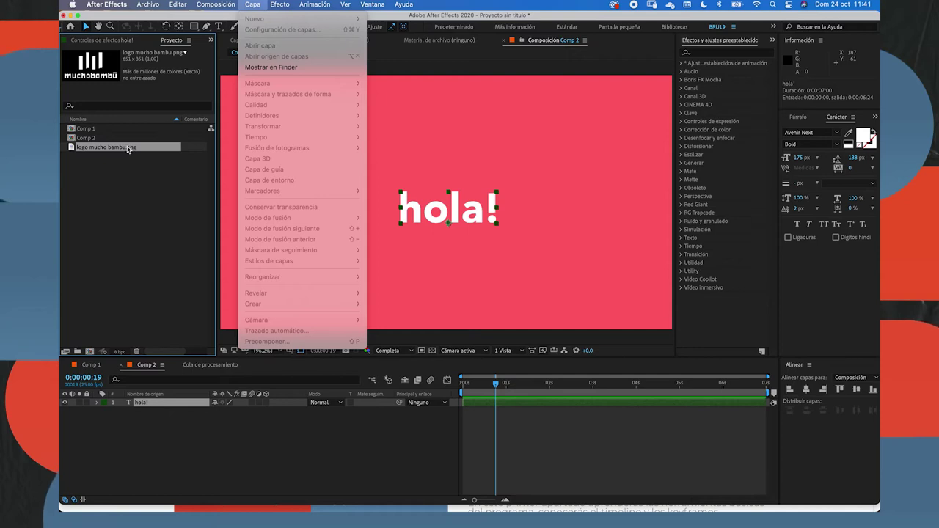
left_click(286, 66)
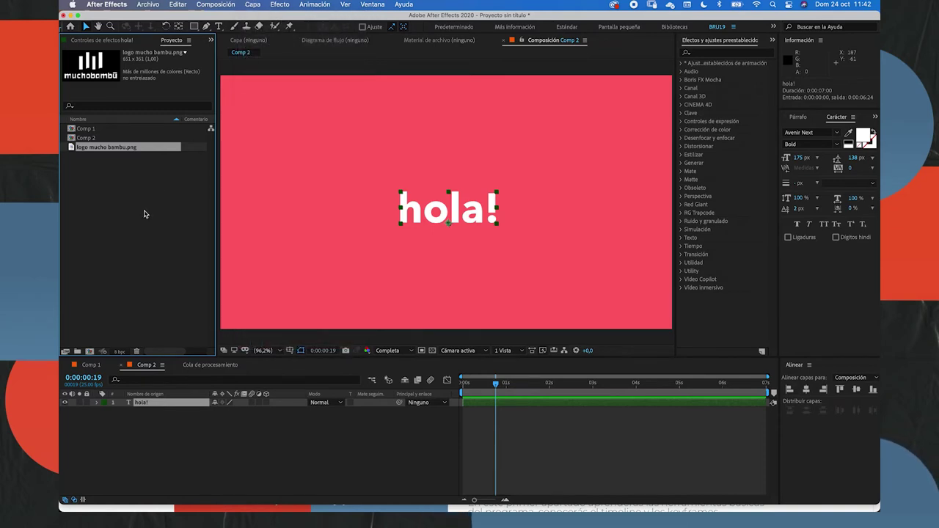
- Add a new mask to the hola! text layer and shift it sideways so that only the letters "ho" show
left_click(148, 443)
left_click(144, 403)
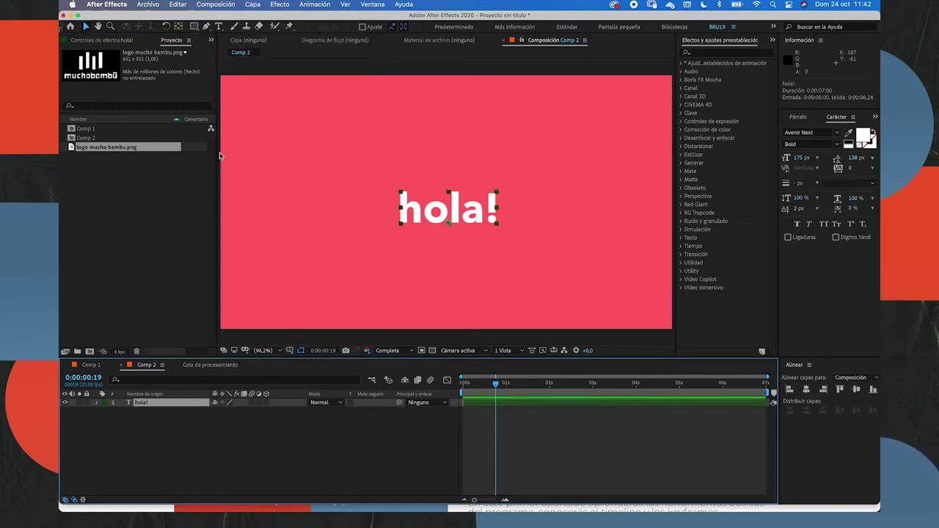
left_click(252, 5)
mouse_move(290, 84)
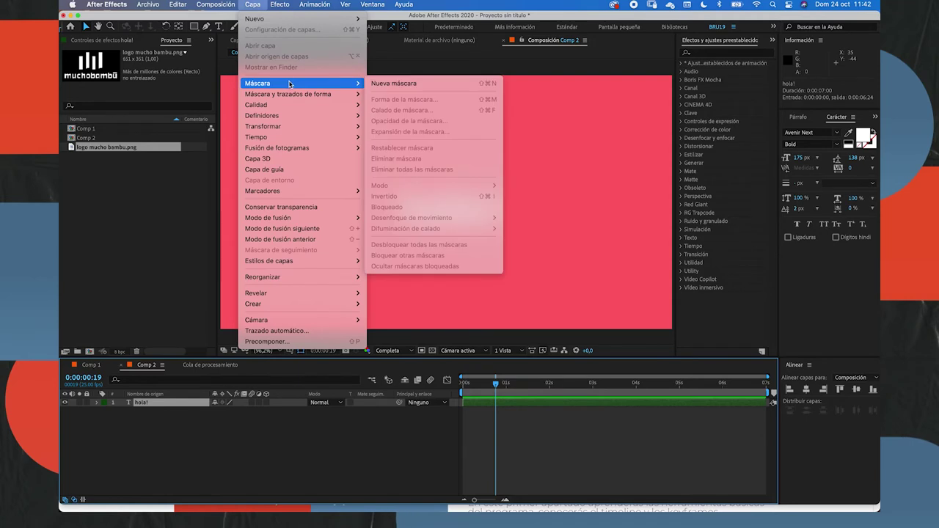
key("Escape")
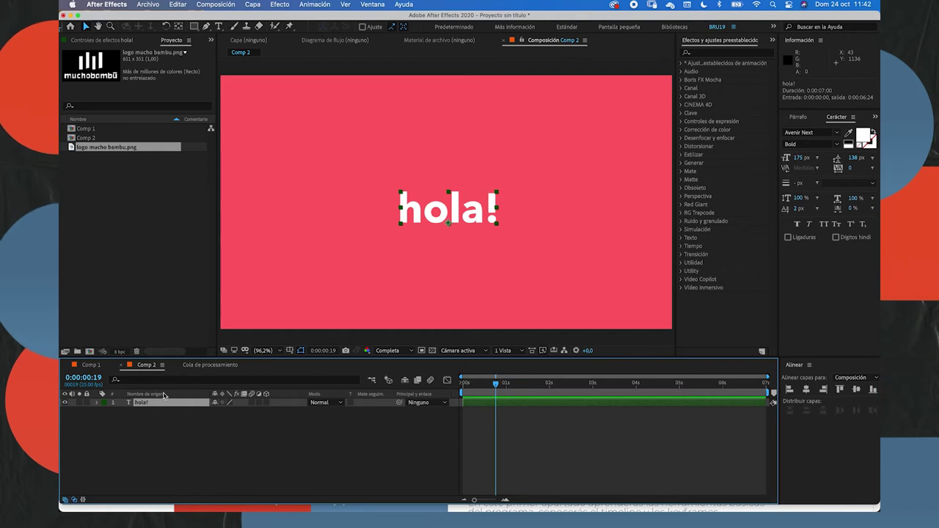
left_click(253, 4)
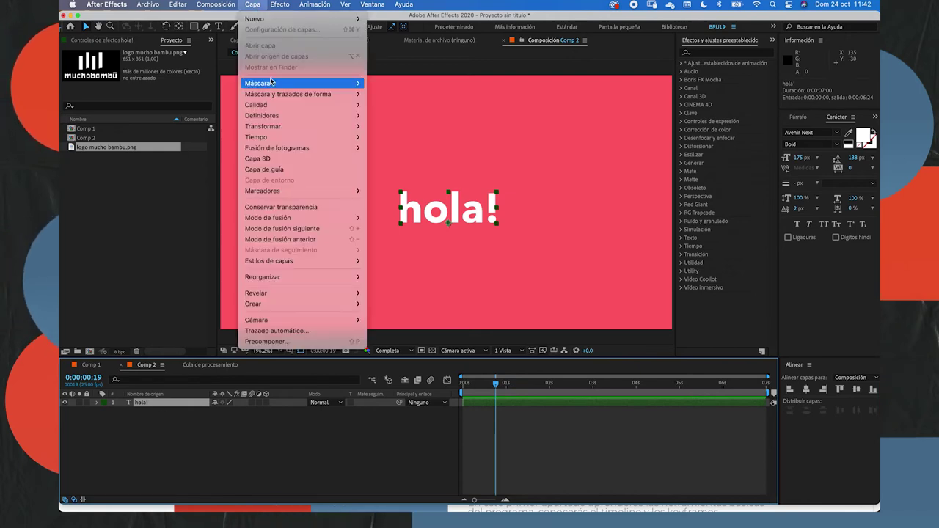
left_click(385, 84)
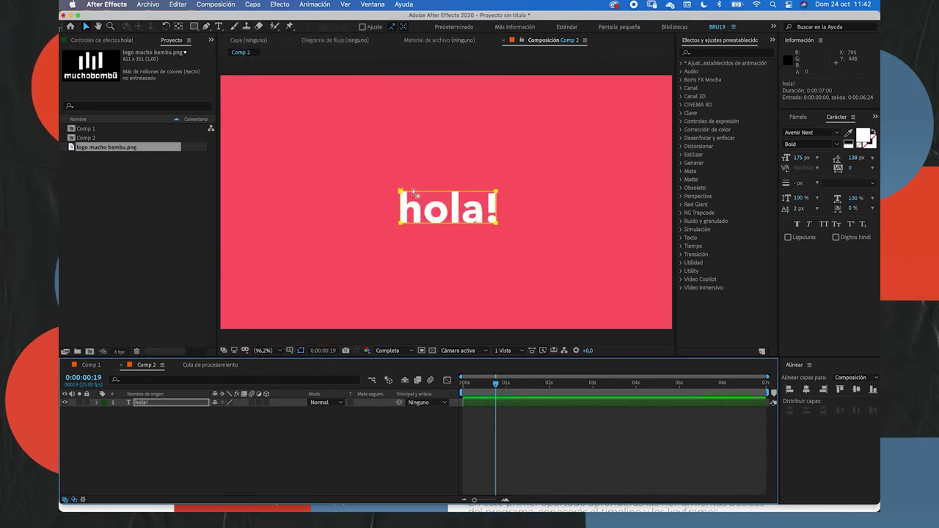
left_click_drag(497, 195, 449, 194)
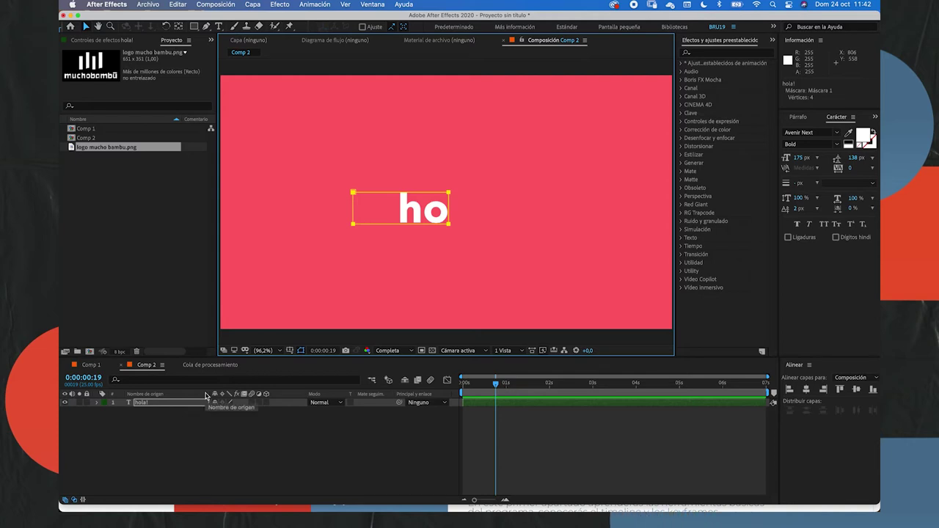
- Undo the mask's move and its creation on the hola! layer, leaving the layer deselected
key("super+z")
key("super+z")
key("super+z")
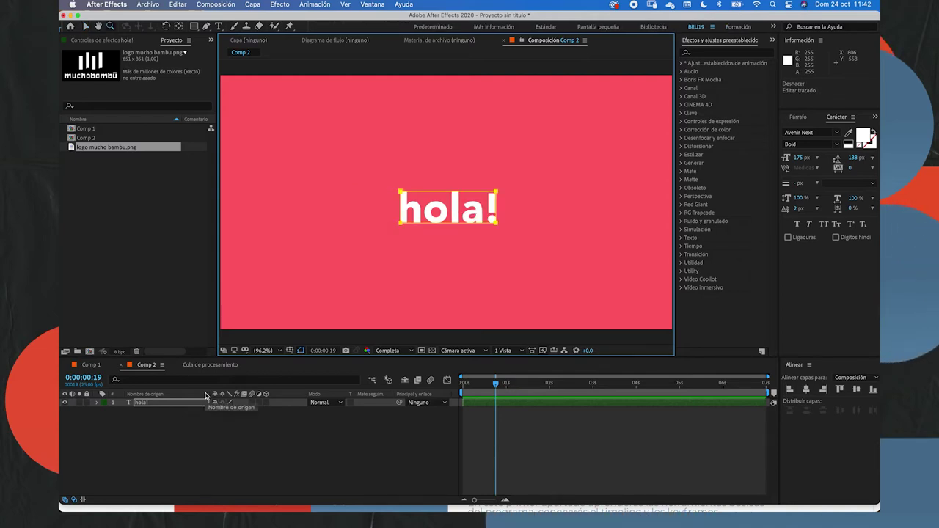
left_click(333, 339)
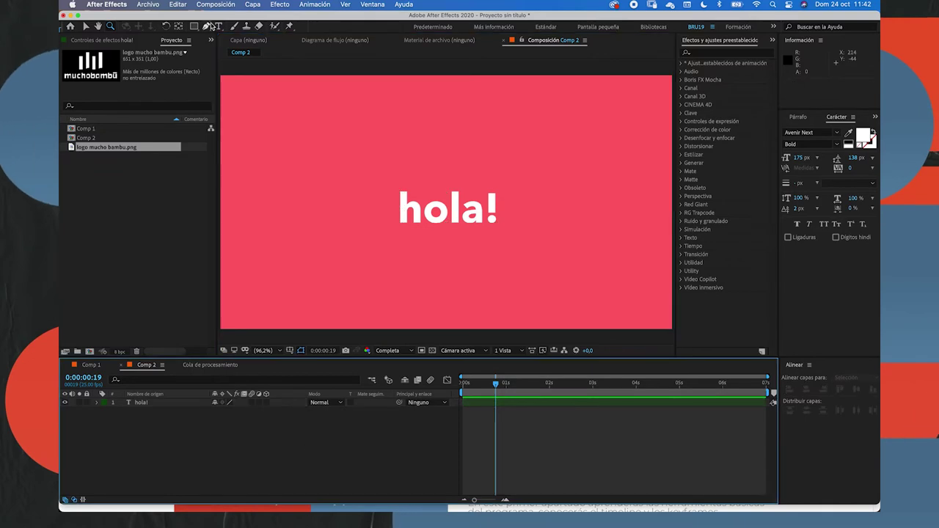
- Draw a closed four-point mask with the Pen tool around the letters "ho" of the hola! layer
left_click(208, 25)
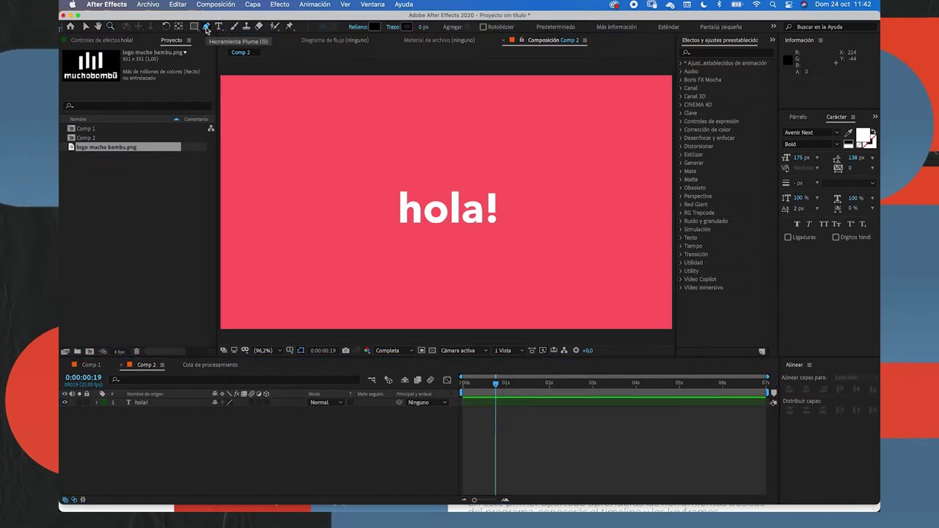
key("super+a")
left_click(392, 174)
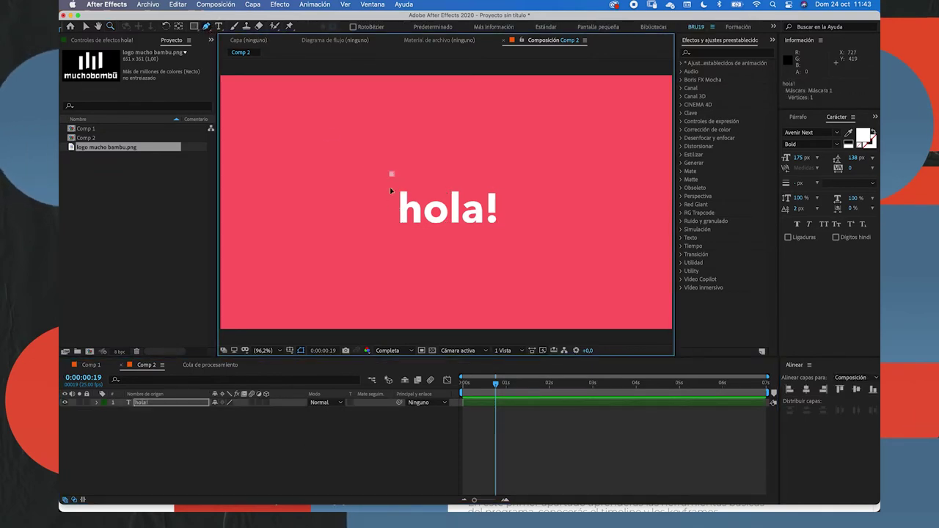
left_click(387, 240)
left_click(452, 234)
left_click(446, 181)
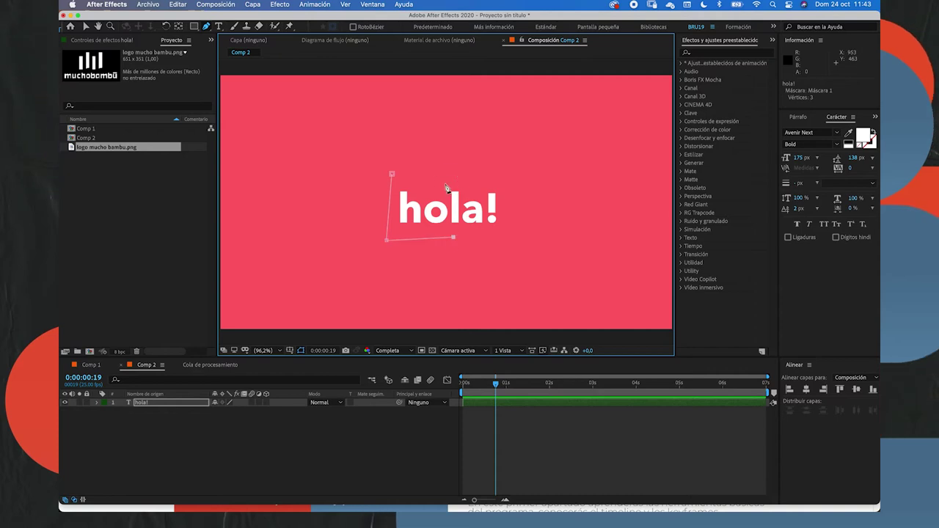
left_click(391, 174)
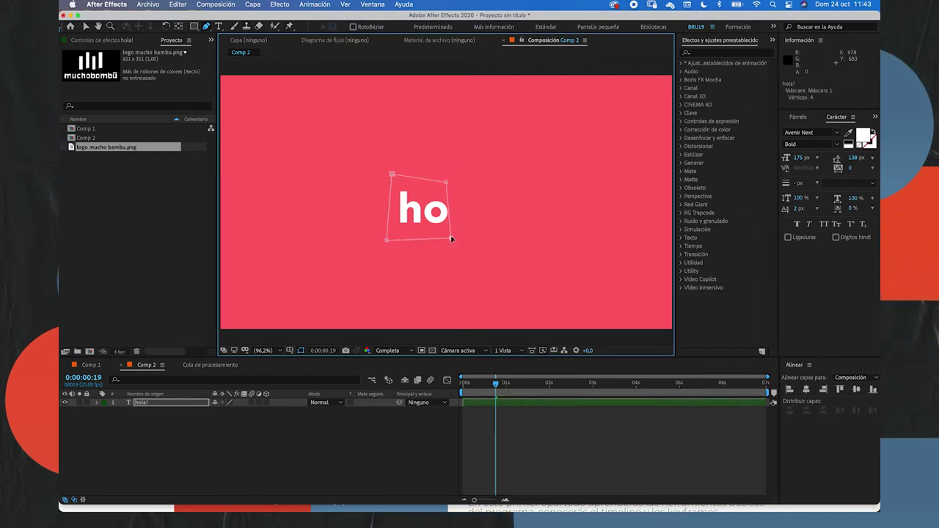
- Delete the pen-drawn mask from the hola! layer and expand the layer's properties in the timeline
left_click(175, 405)
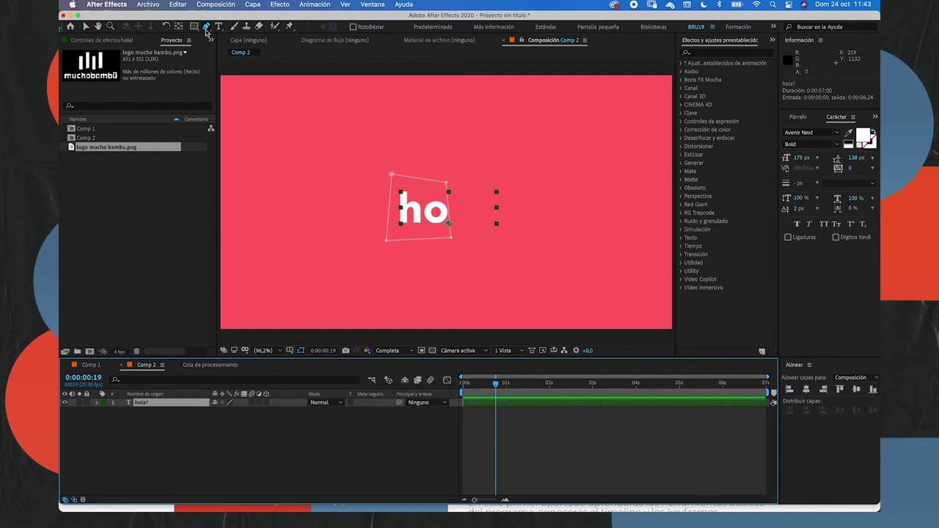
left_click(96, 402)
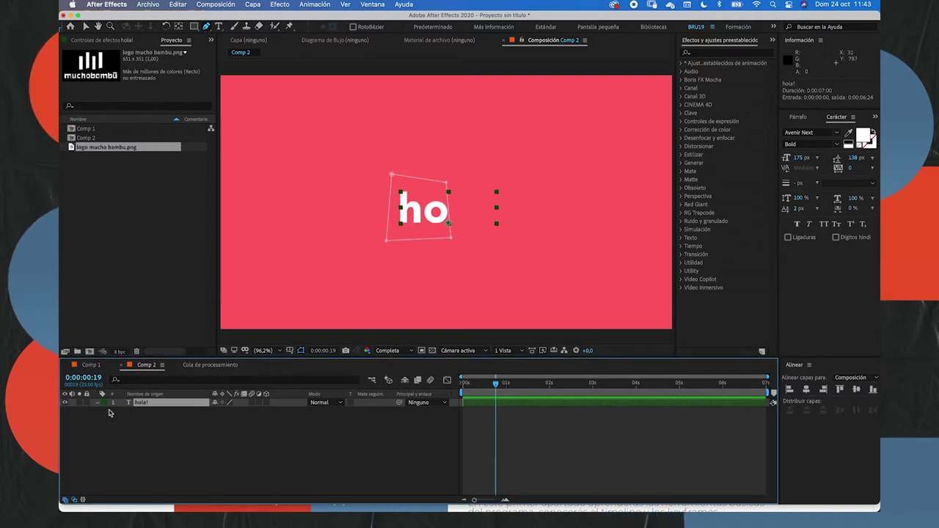
key("Delete")
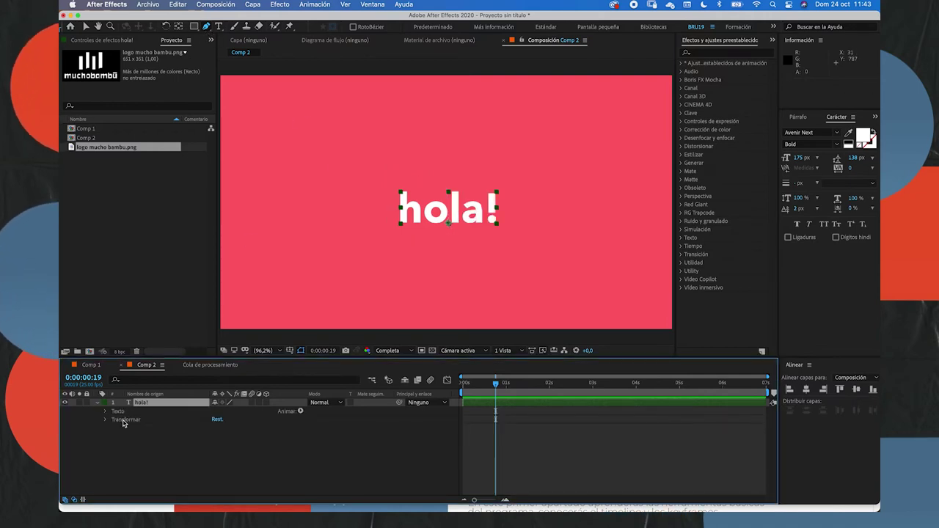
- Examine the mask commands and the mask and shape path commands for the hola! layer
left_click(252, 4)
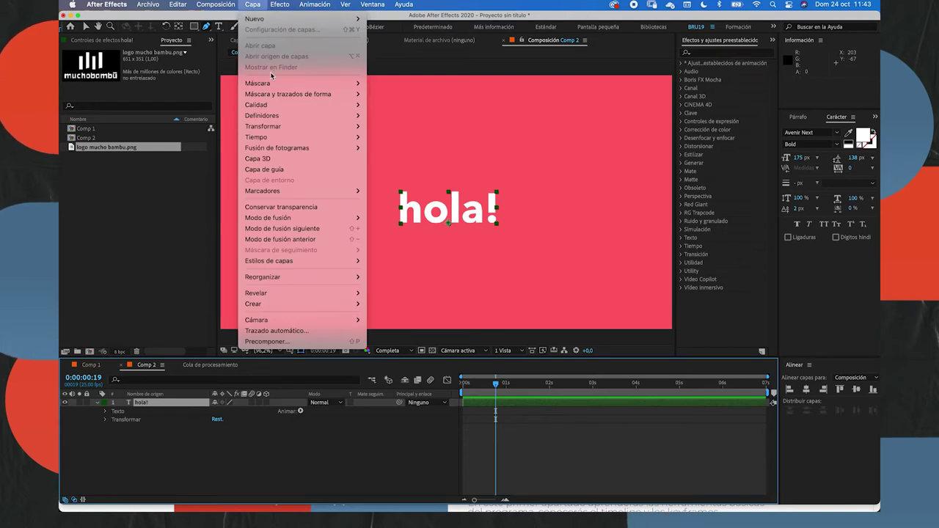
mouse_move(274, 85)
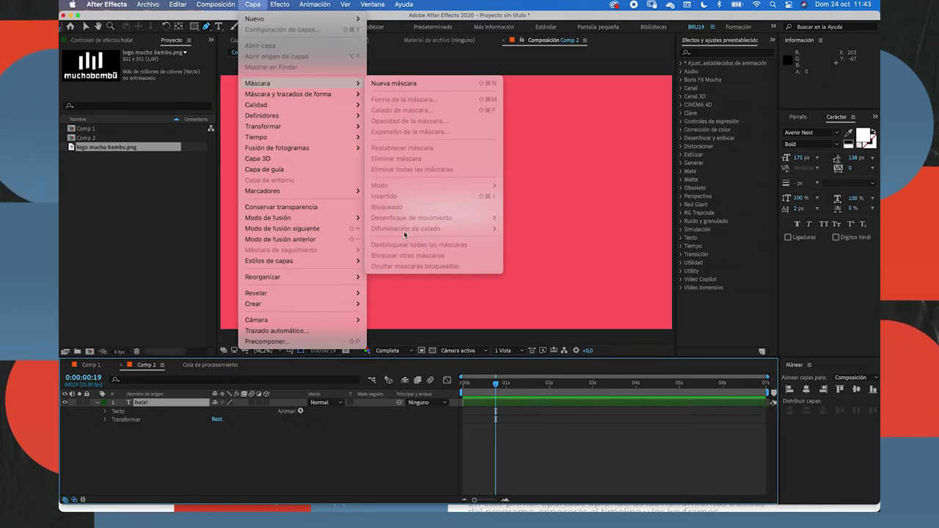
mouse_move(334, 94)
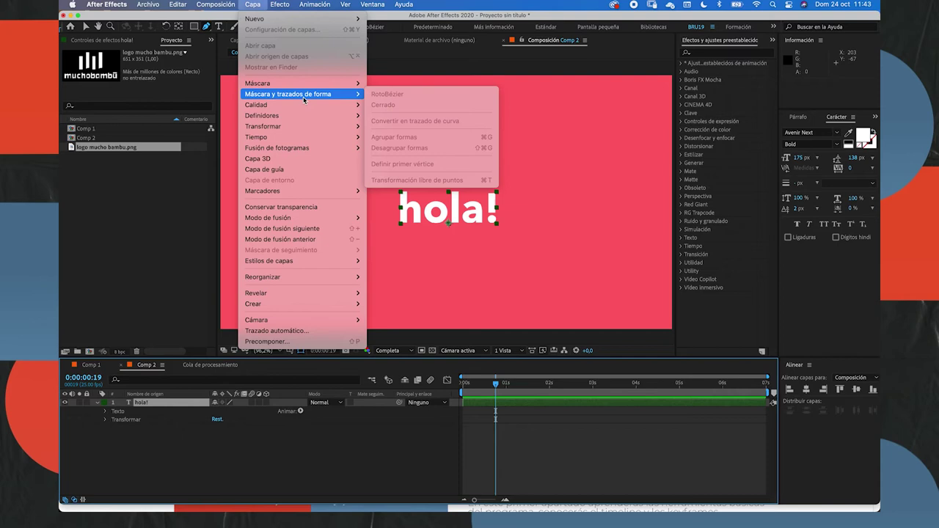
left_click(208, 446)
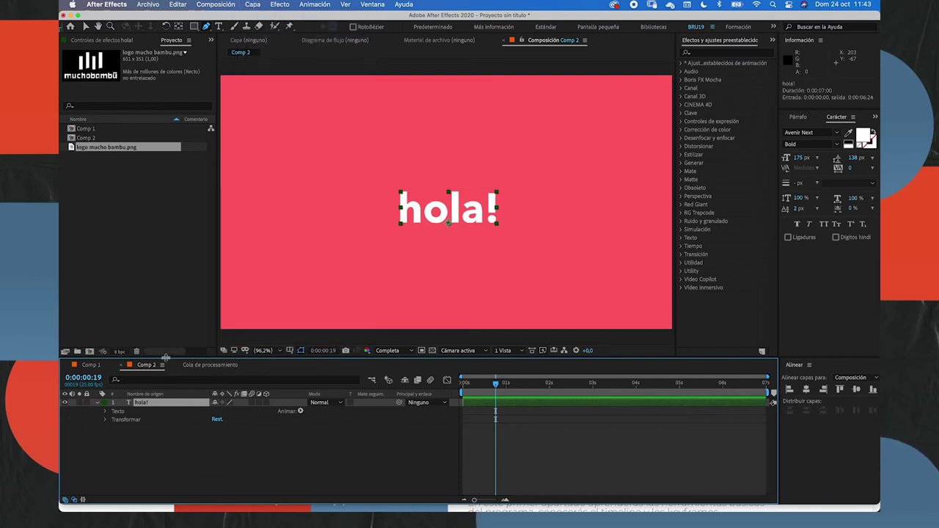
- Draw a closed four-point mask with the Pen tool around the letters "hol" of the hola! layer
left_click(179, 416)
left_click(164, 403)
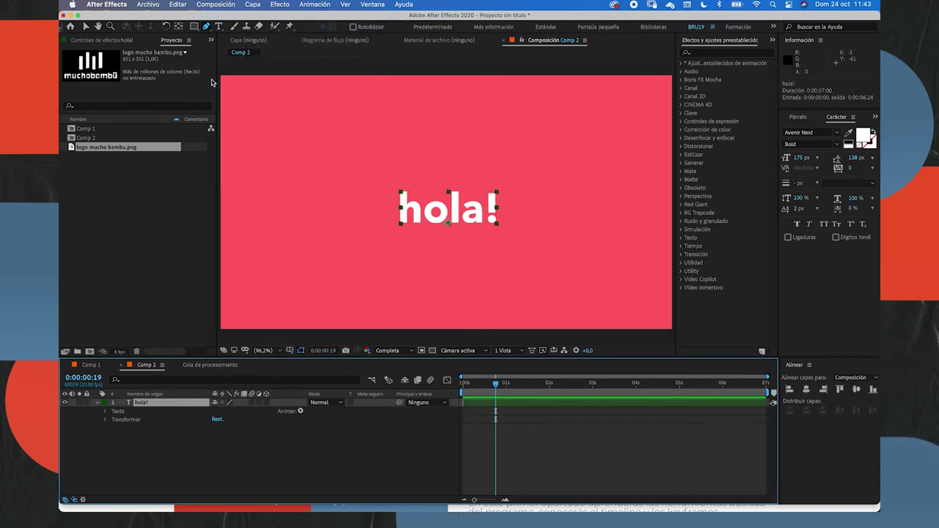
left_click(389, 168)
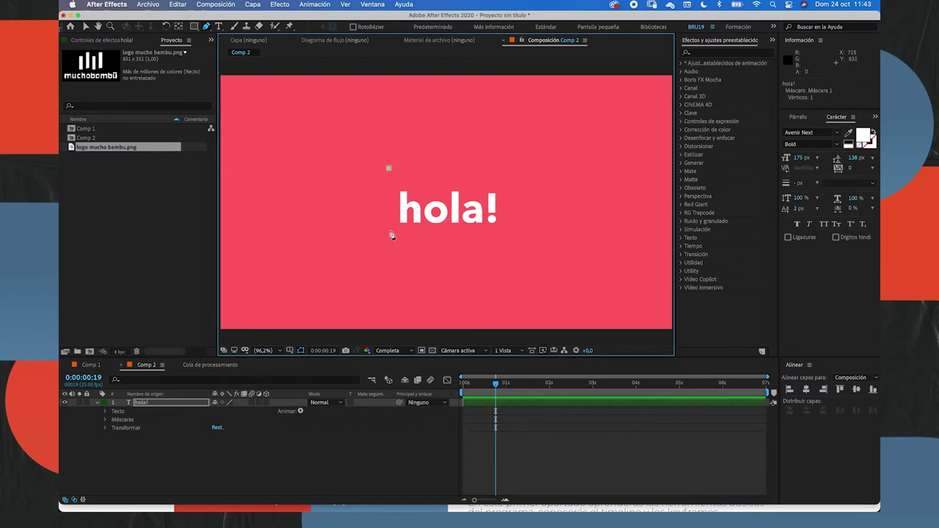
left_click(390, 169)
left_click(462, 254)
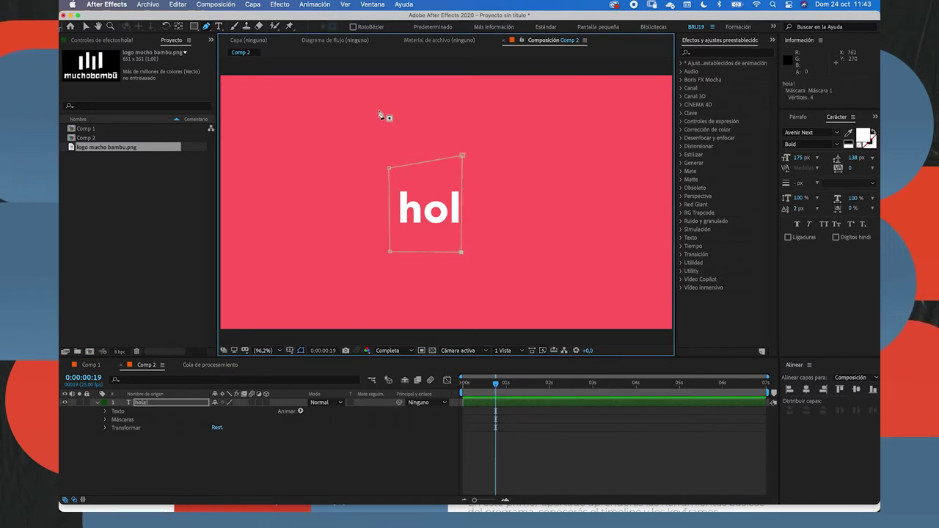
- Convert the mask around "hol" to a RotoBézier path and reshape it by moving its two right-hand vertices
left_click(252, 4)
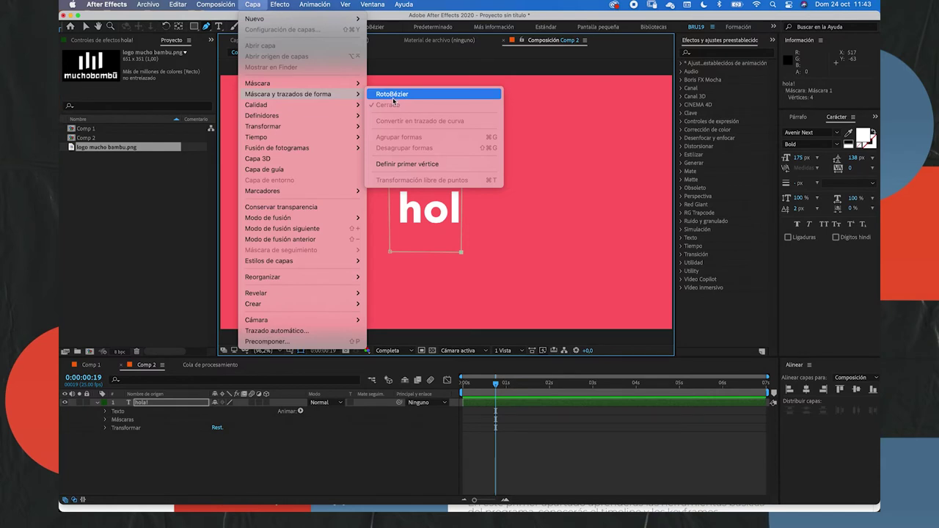
left_click(393, 94)
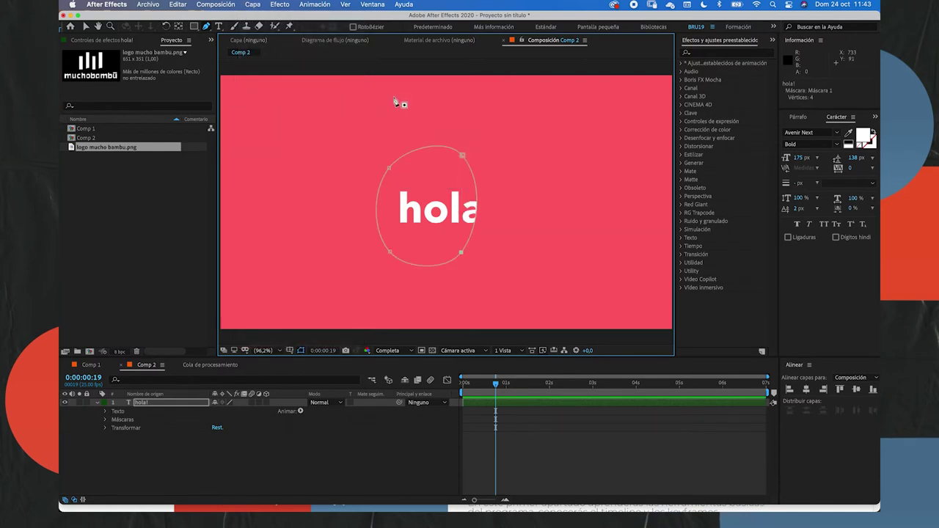
mouse_move(463, 157)
left_mouse_down()
mouse_move(480, 164)
mouse_move(462, 169)
left_mouse_up()
mouse_move(463, 252)
left_mouse_down()
mouse_move(480, 252)
mouse_move(470, 242)
left_mouse_up()
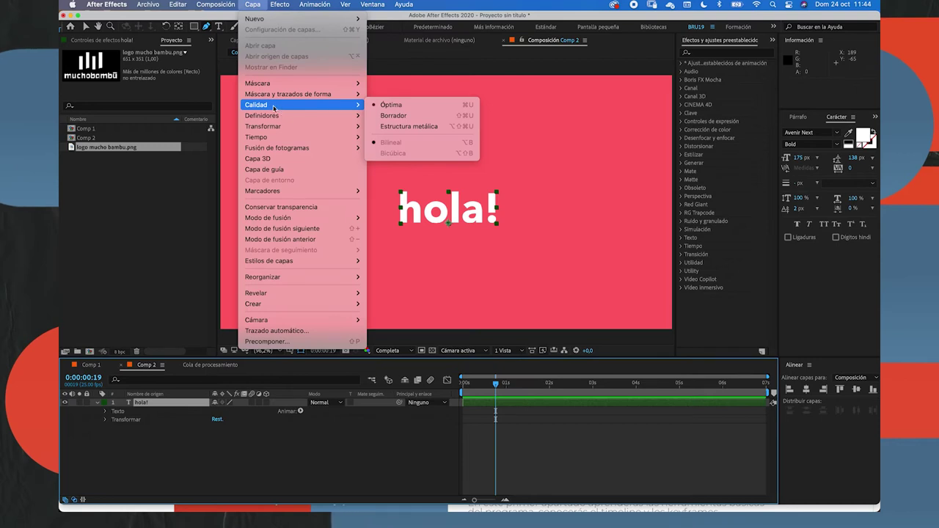
- Try the Borrador and Estructura metálica quality settings on the hola! layer and examine its Definidores switches
left_click(397, 116)
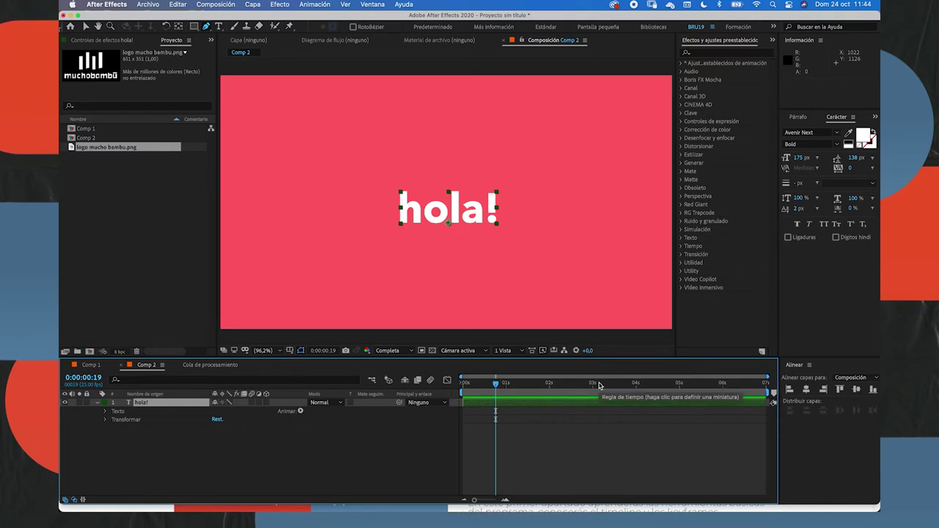
left_click(253, 5)
mouse_move(308, 105)
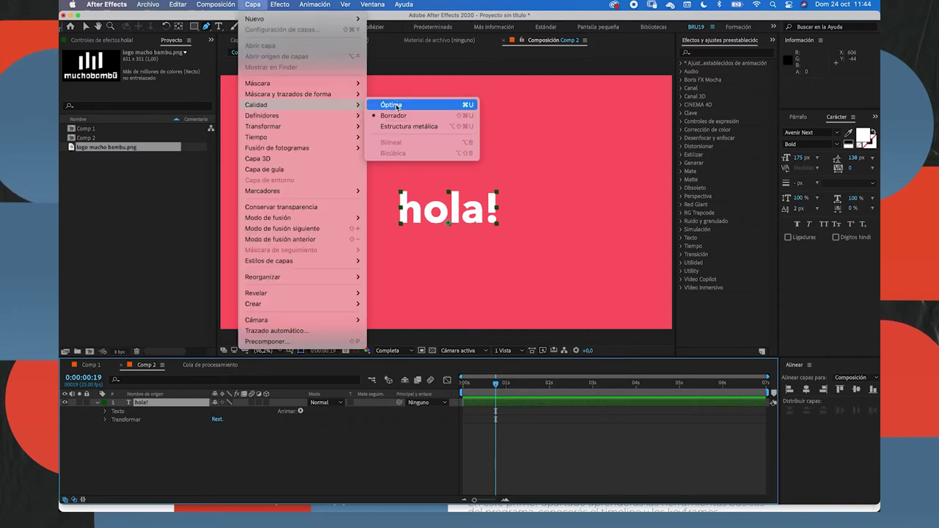
left_click(394, 127)
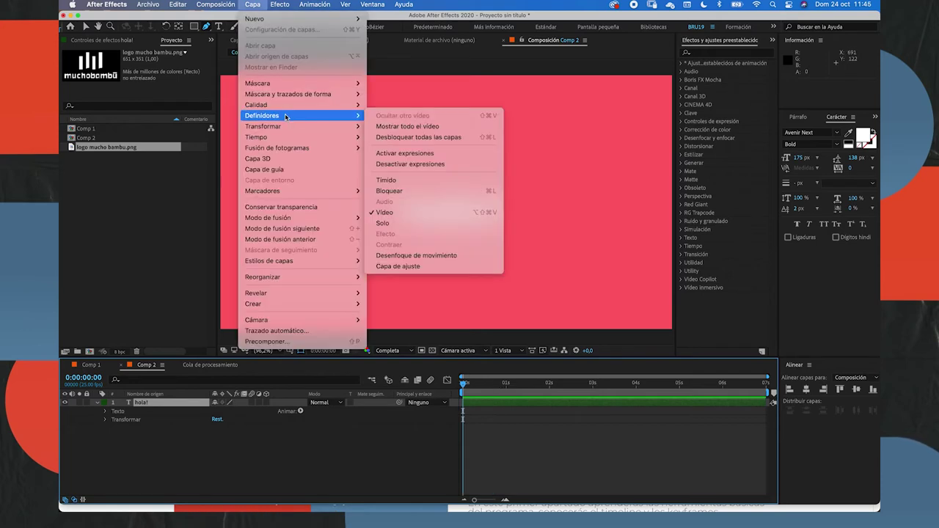
mouse_move(290, 116)
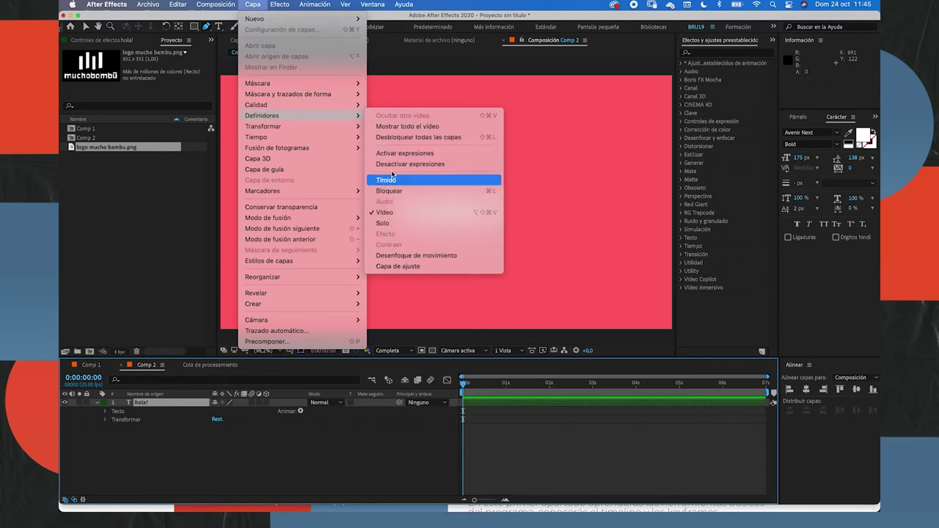
left_click(322, 461)
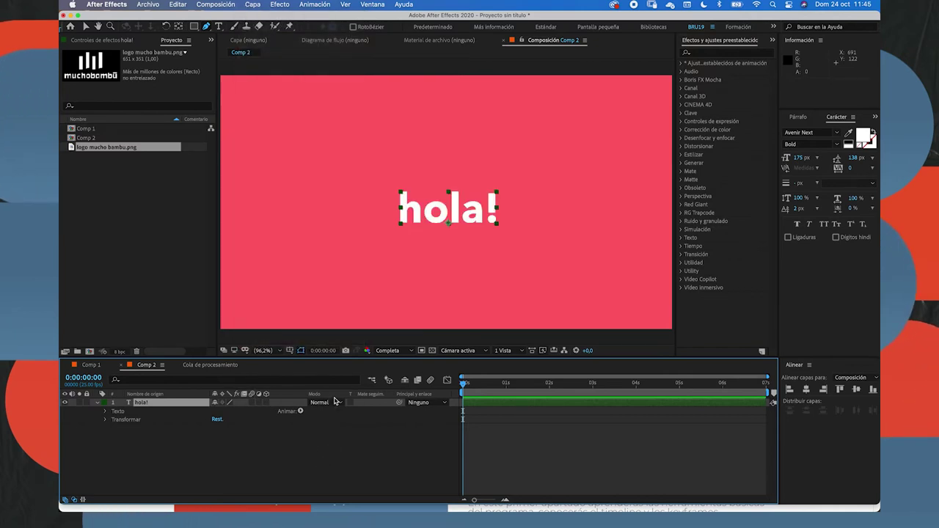
- Examine the available timeline columns and the Transformar commands for the hola! layer
right_click(296, 394)
mouse_move(344, 431)
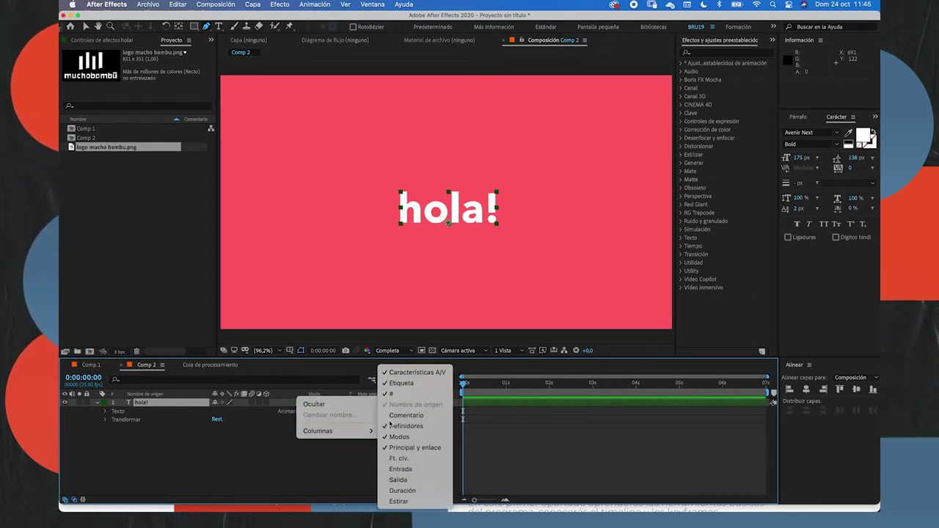
key("Escape")
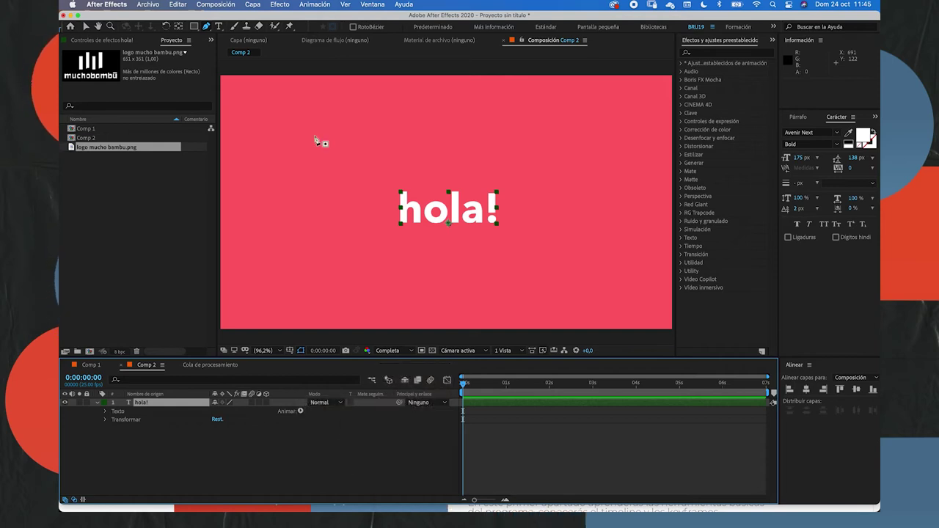
left_click(252, 4)
mouse_move(288, 140)
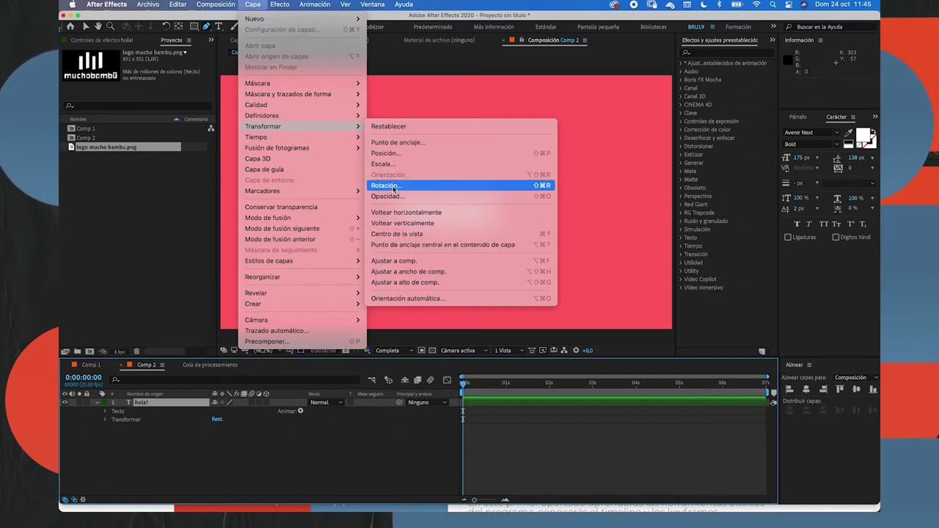
left_click(411, 244)
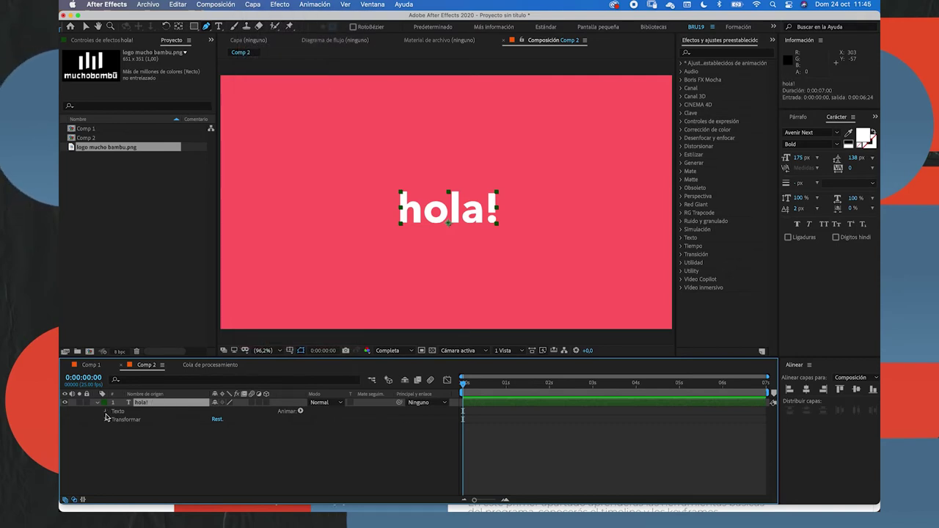
- Expand the hola! layer's Texto and Transformar properties and shift its Posición to 997,3, 638,3
left_click(105, 411)
left_click(106, 444)
left_click_drag(237, 467, 220, 454)
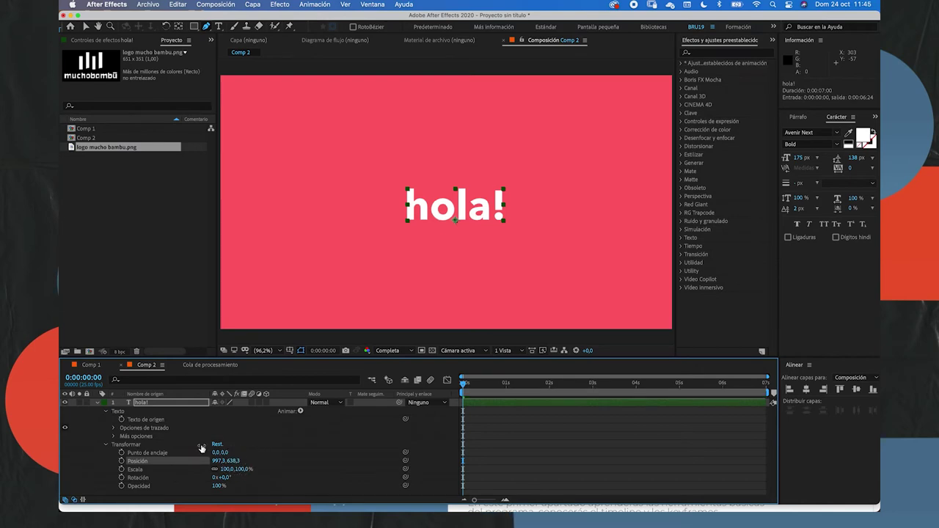
- Add a Posición text animator with value 13,0, 0,0 to the hola! layer, and set the layer's own Posición to 961,3, 638,3
left_click(118, 414)
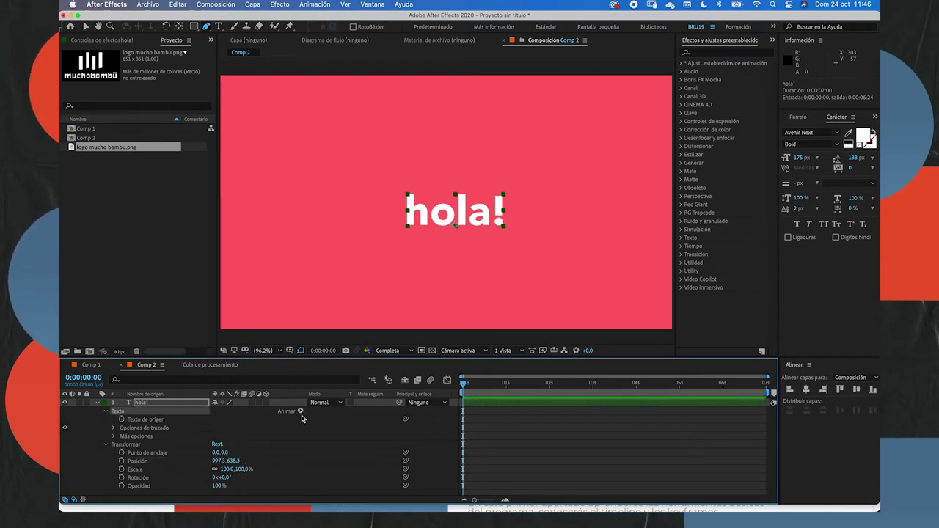
left_click(300, 411)
left_click(323, 329)
left_click_drag(224, 465, 171, 424)
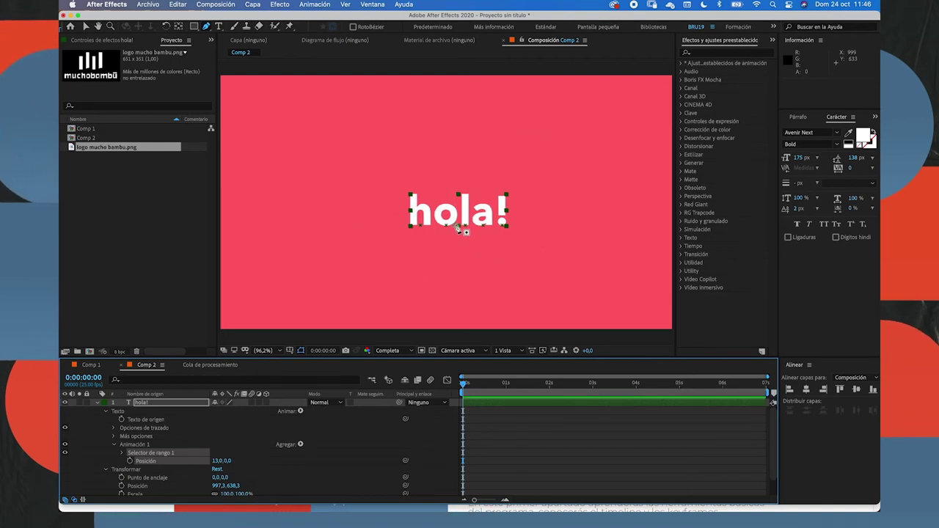
mouse_move(216, 488)
left_mouse_down()
mouse_move(265, 489)
mouse_move(205, 484)
left_mouse_up()
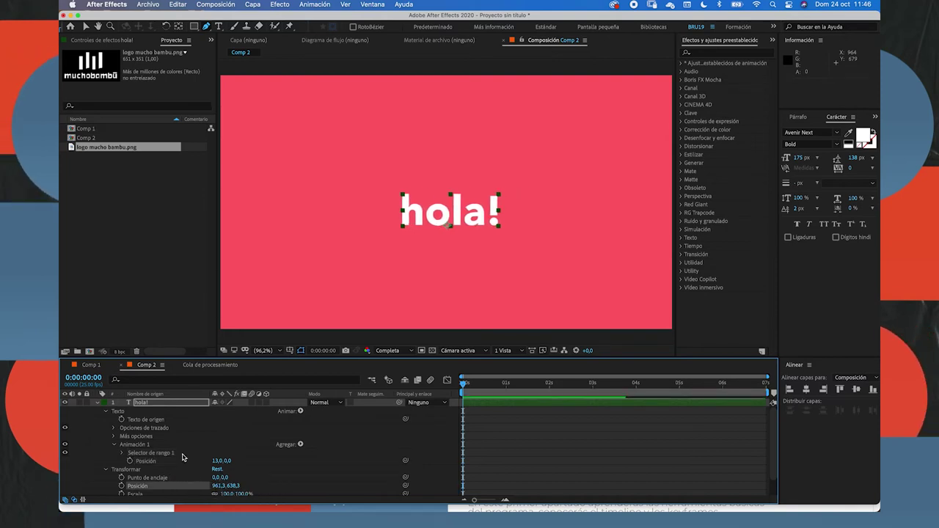
left_click(97, 403)
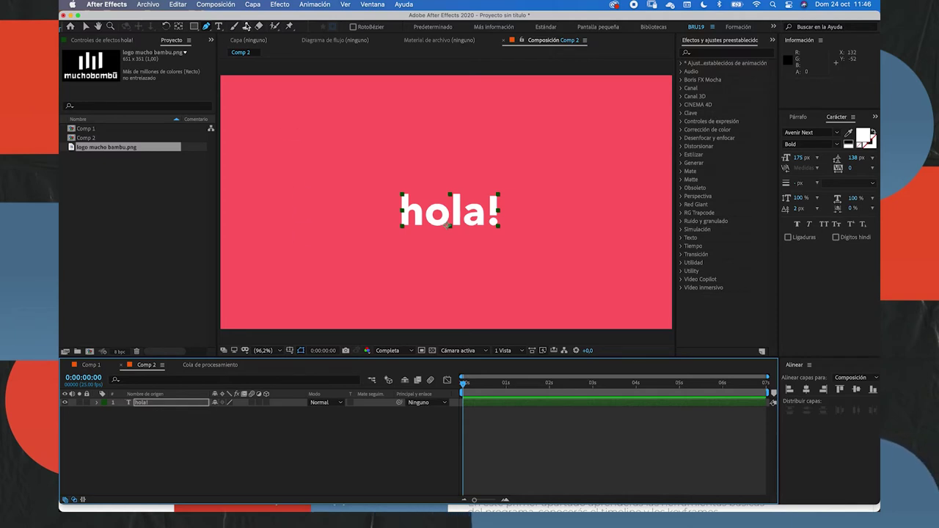
- Import the video 01_puleva_13.mp4 from the 01_Materiales folder and create a composition from it
left_click(252, 4)
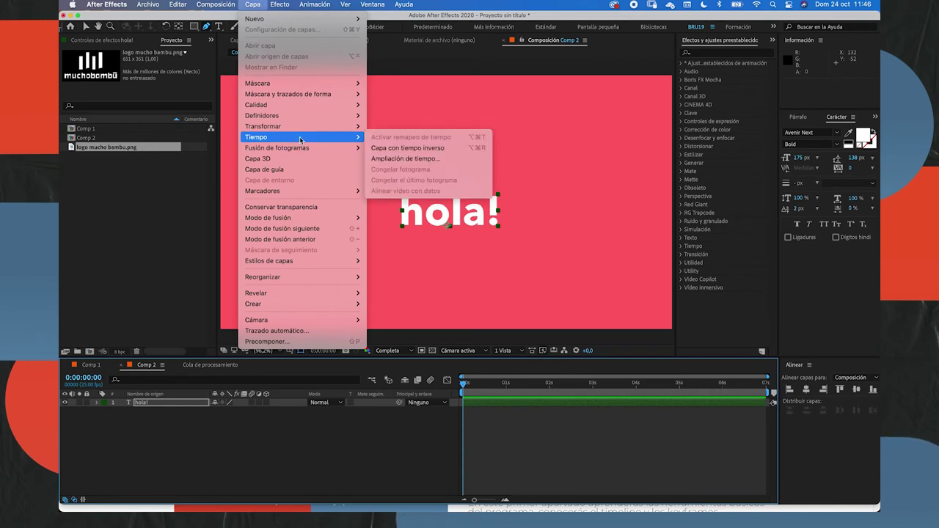
right_click(132, 245)
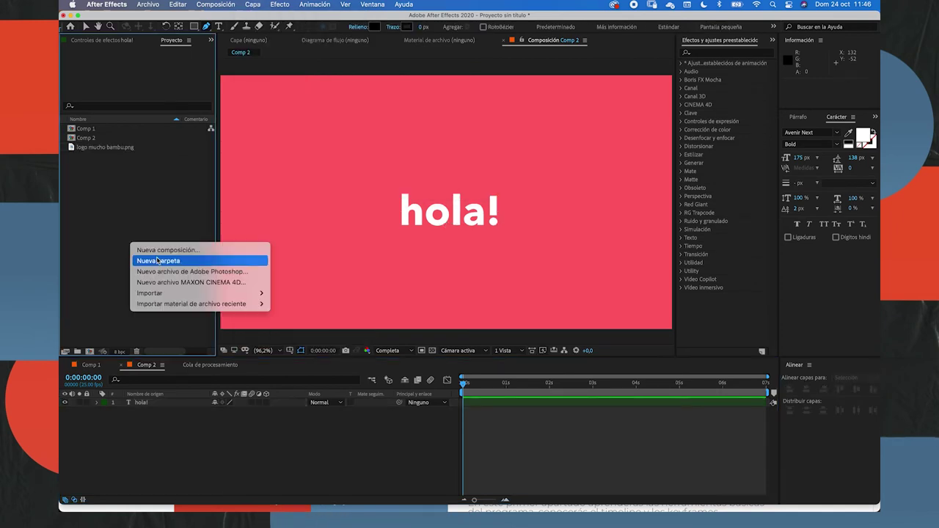
mouse_move(250, 293)
left_click(288, 293)
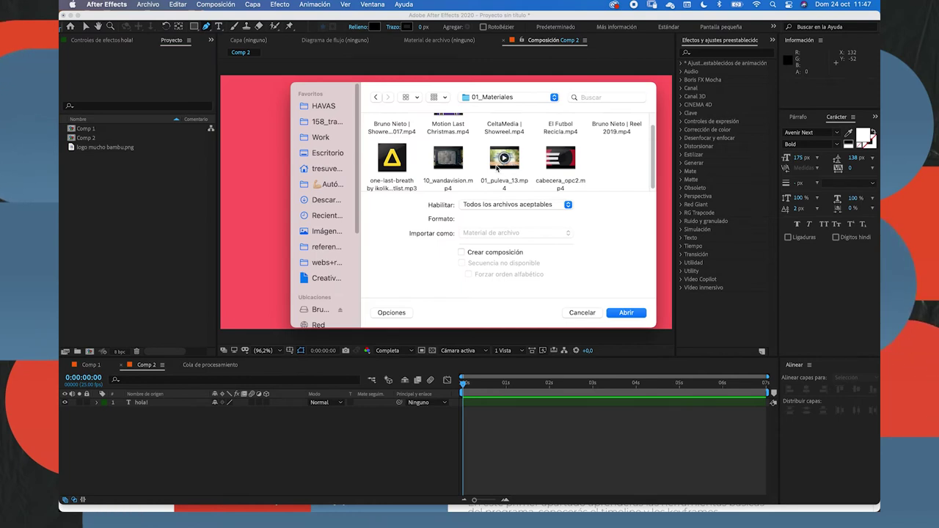
double_click(497, 164)
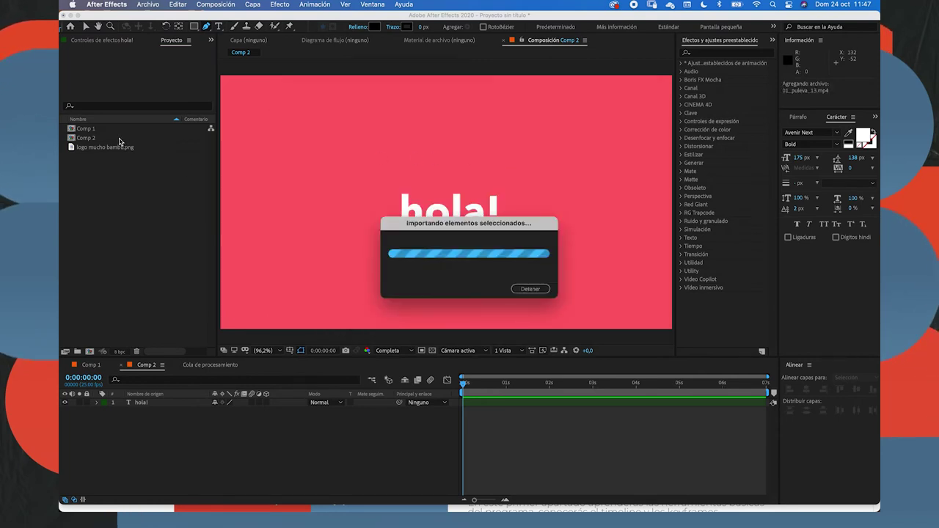
left_click_drag(99, 129, 90, 353)
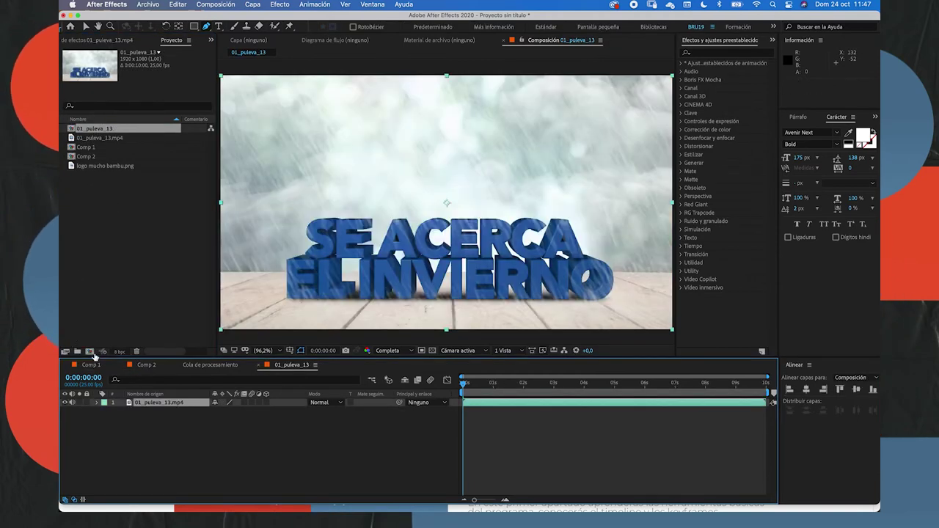
- Scrub through the clip to 0:00:08:15 and enable time remapping on the 01_puleva_13.mp4 layer
left_click_drag(472, 385, 723, 388)
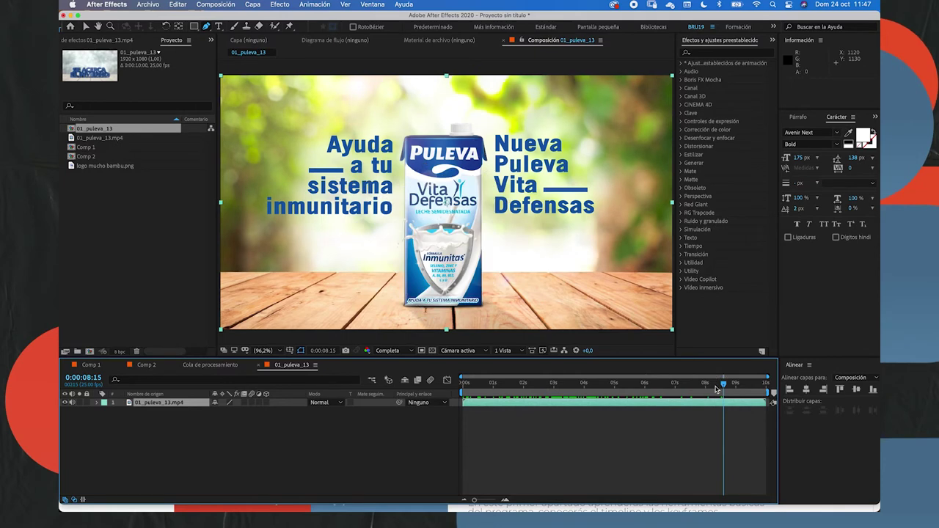
left_click(258, 6)
mouse_move(267, 138)
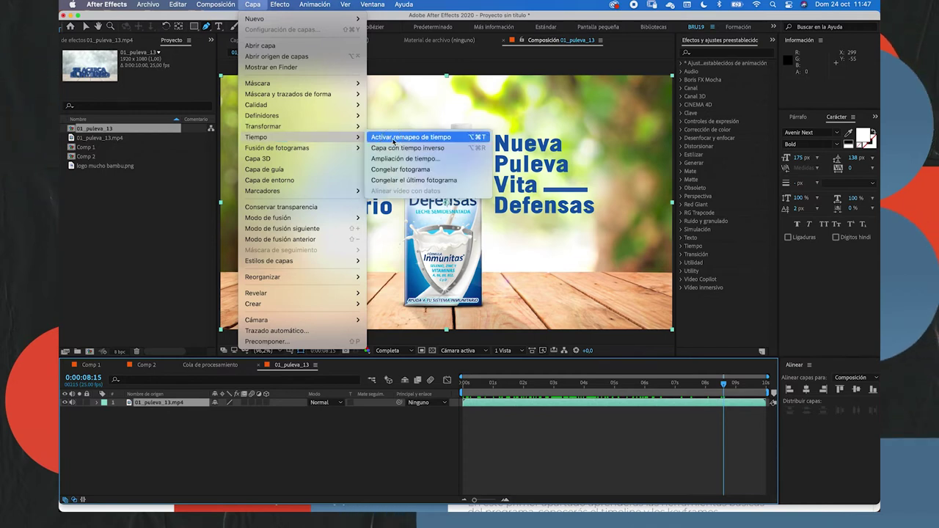
left_click(393, 138)
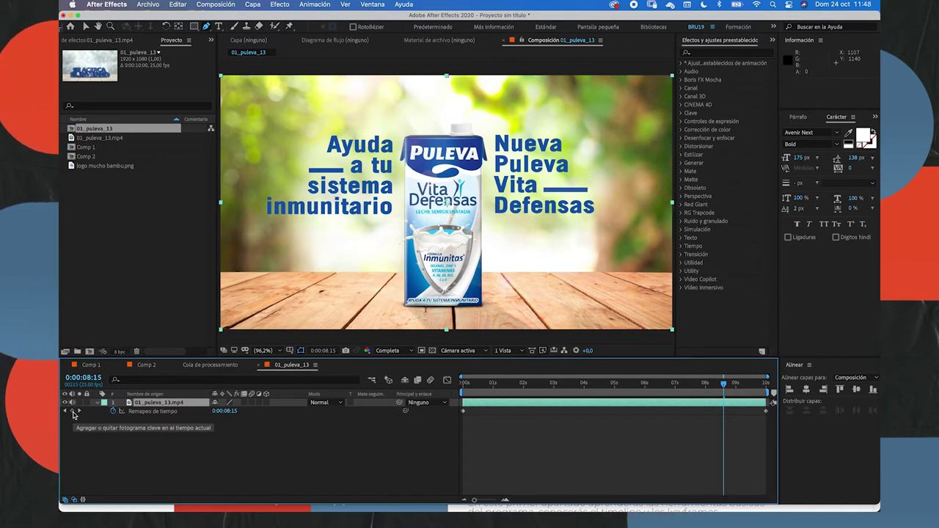
- Try speeding up the clip by moving its last time remap keyframe to about 0:00:05:01, and undo the move
key("Home")
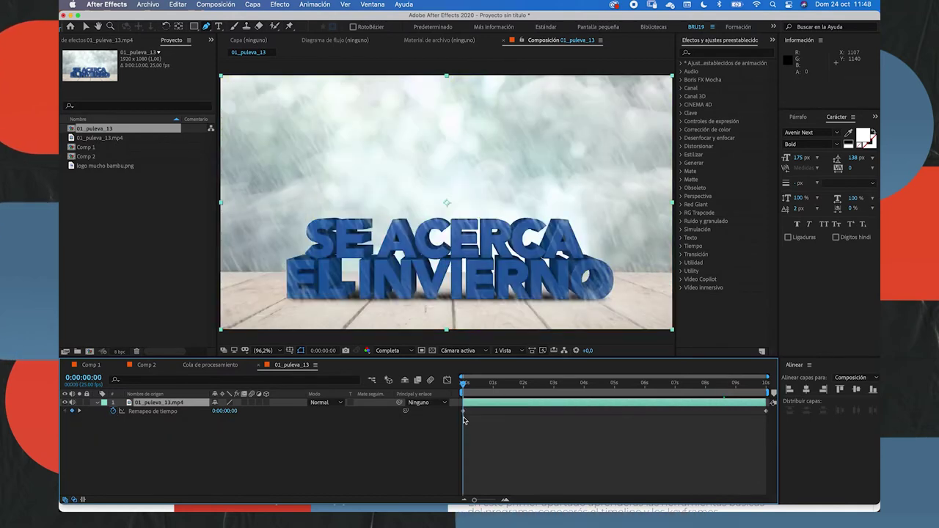
left_click(765, 383)
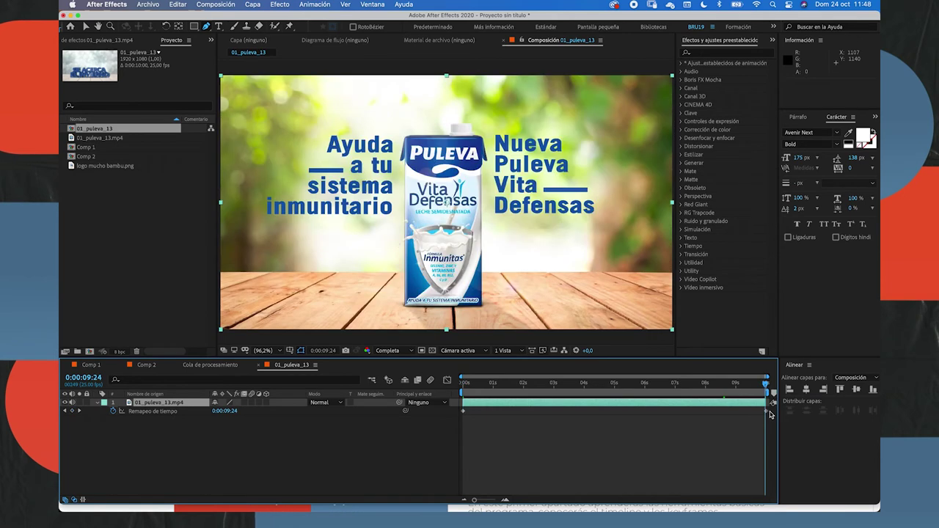
left_click(462, 384)
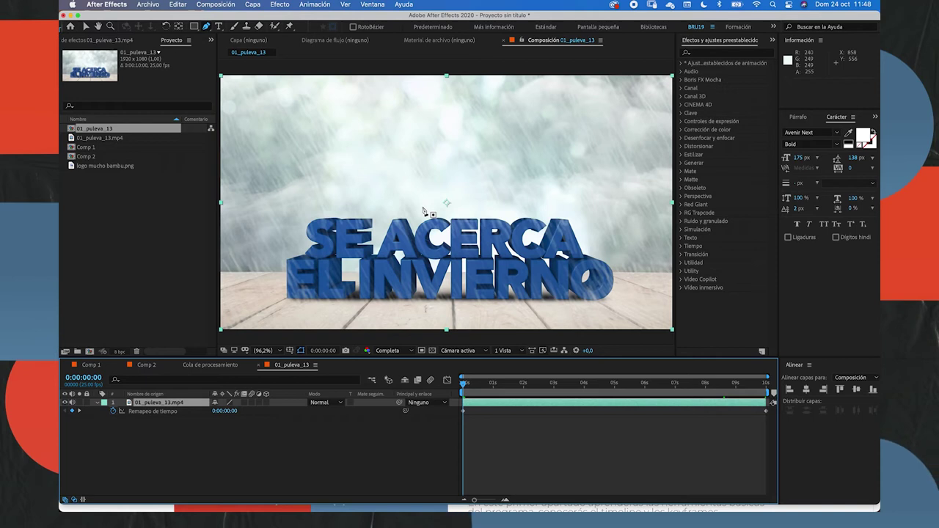
left_click(615, 384)
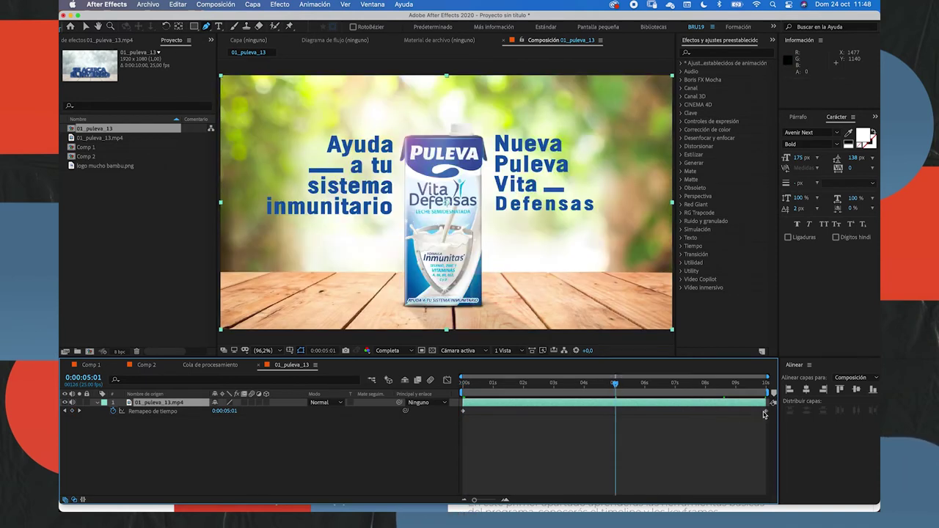
left_click_drag(767, 415, 441, 373)
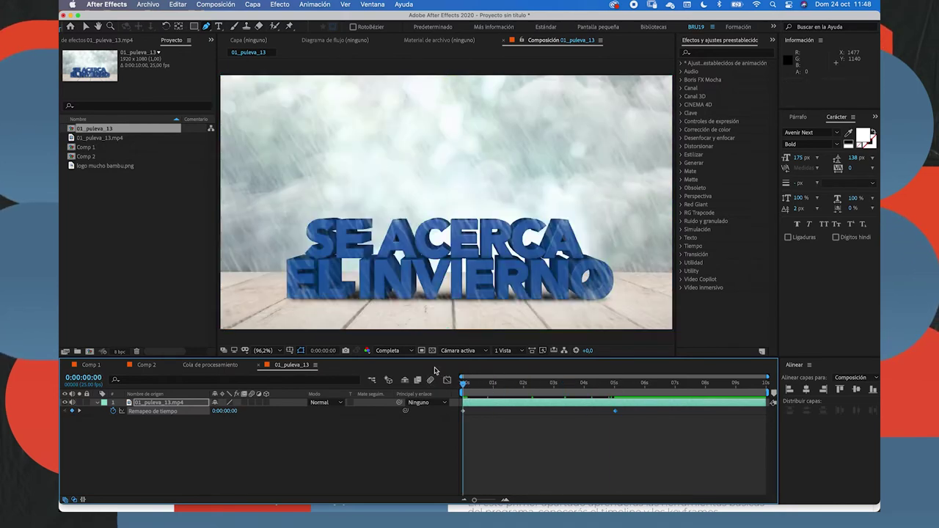
key("space")
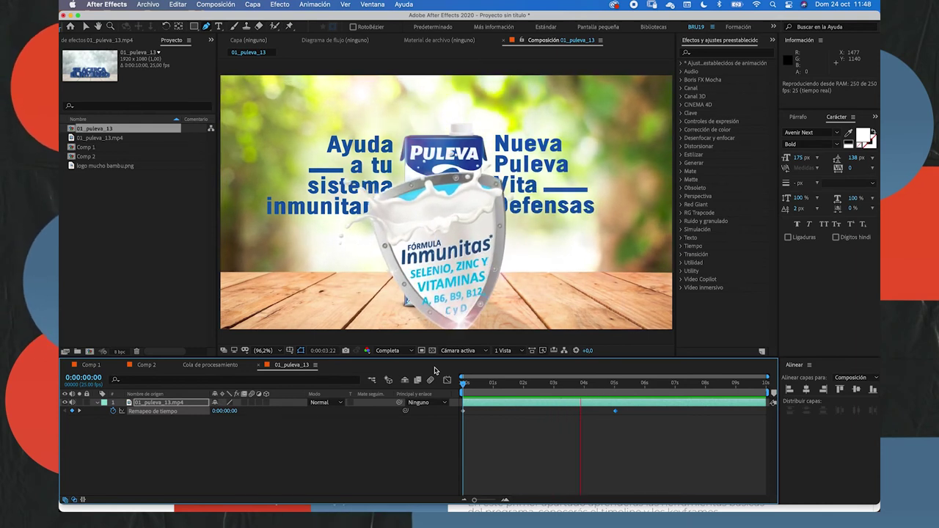
key("space")
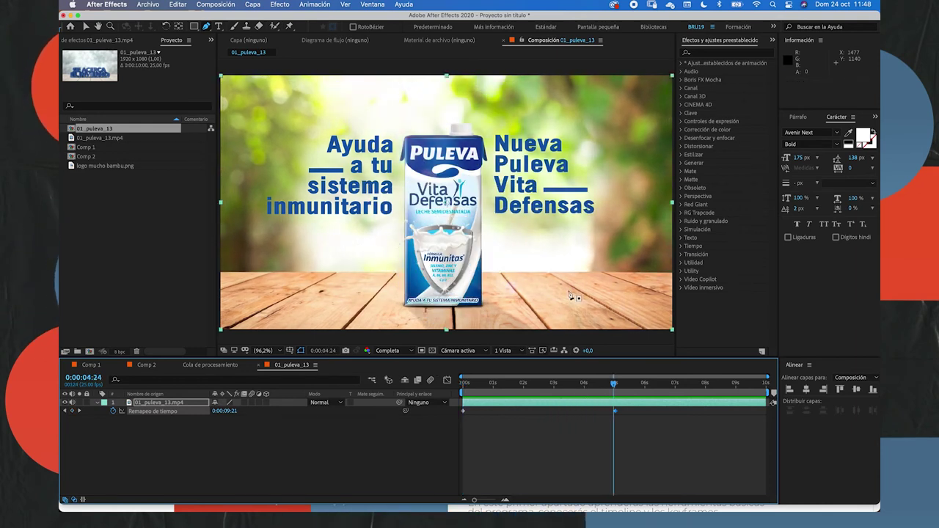
left_click_drag(618, 416, 613, 415)
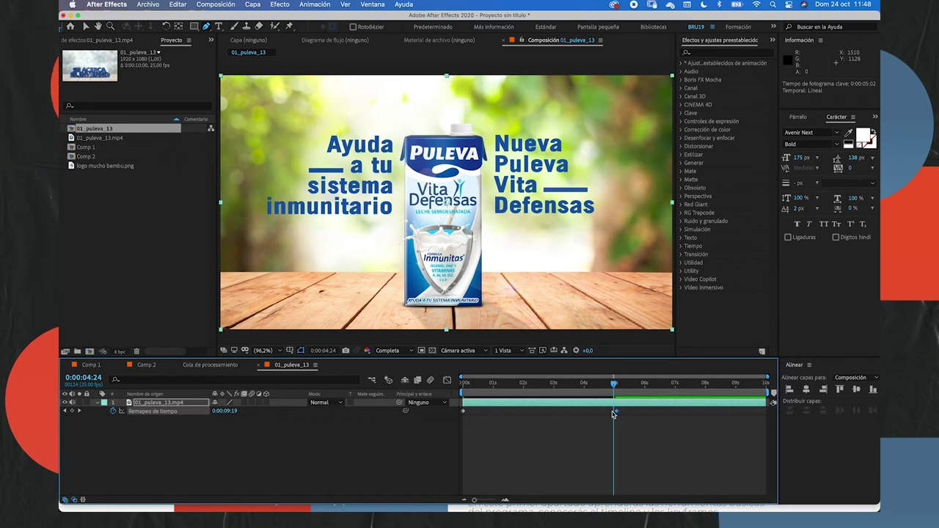
key("Delete")
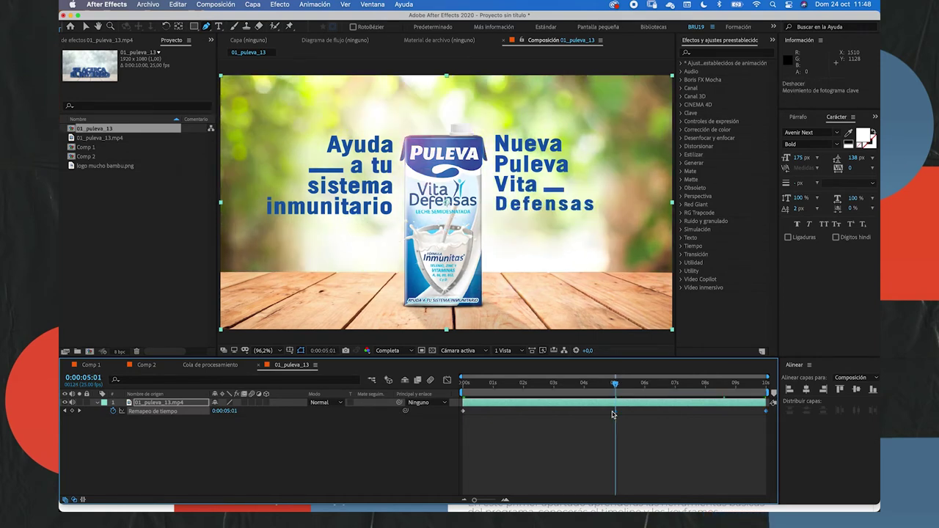
- Add time remap keyframes at 0:00:02:03 and 0:00:02:19, move the second to about 4 seconds, and preview the slowed section
left_click(461, 384)
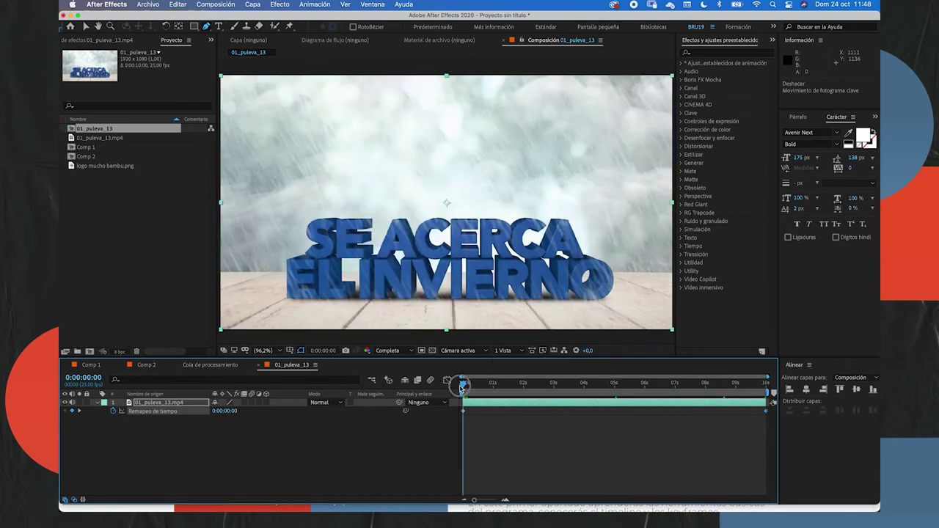
left_click_drag(461, 384, 527, 386)
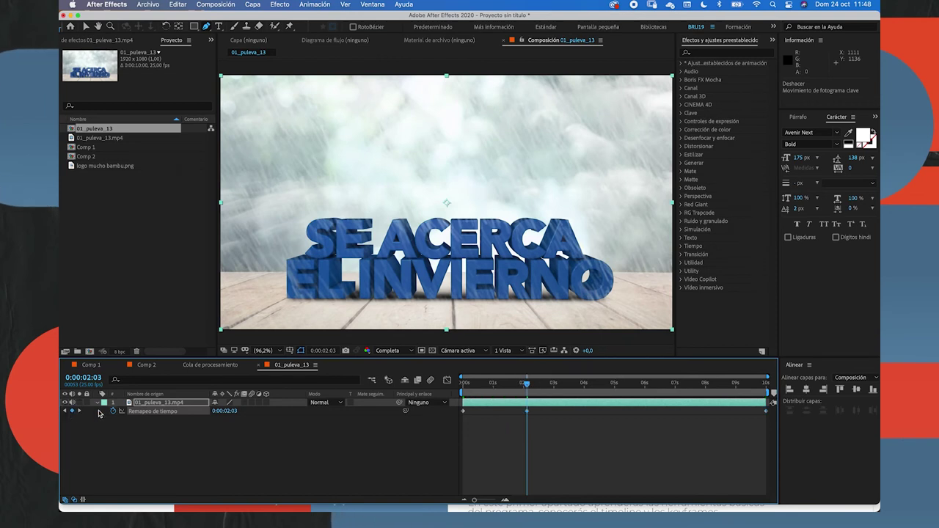
left_click_drag(528, 385, 547, 389)
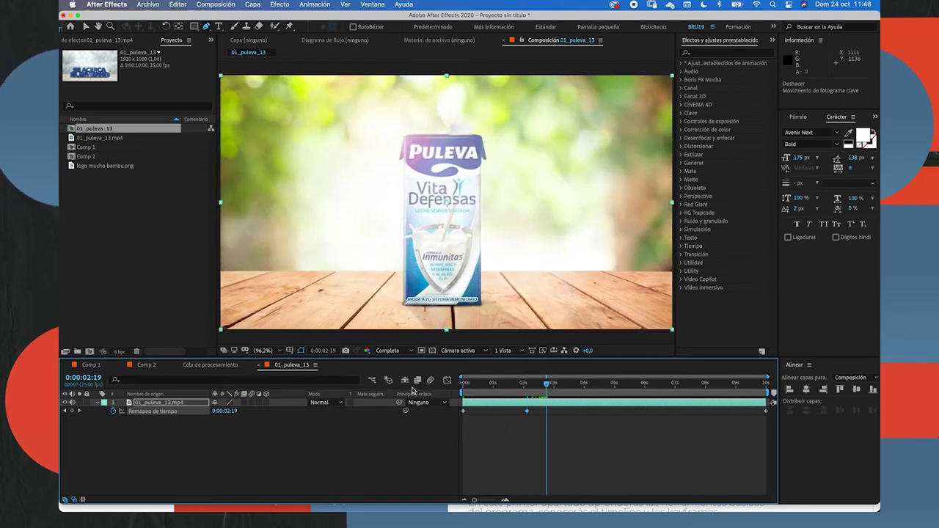
left_click_drag(548, 394, 586, 412)
left_click(525, 383)
key("space")
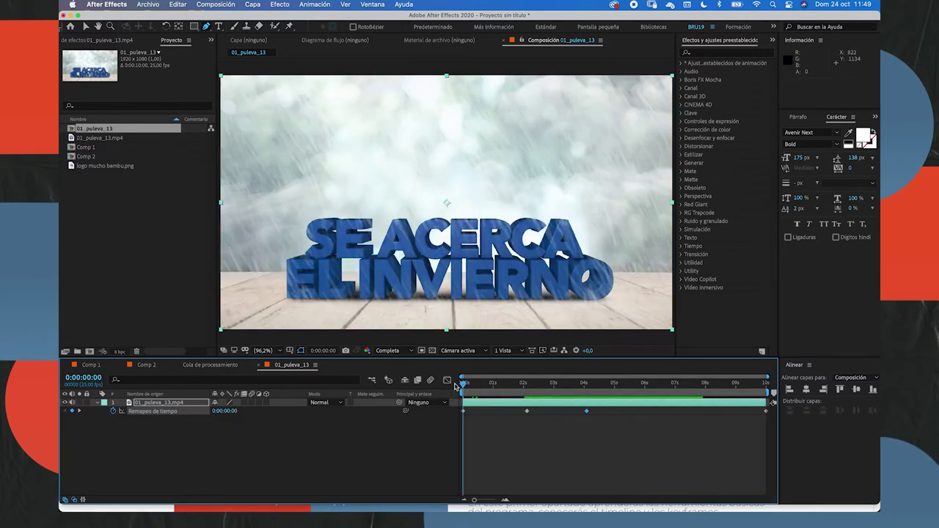
- Try reversing the 01_puleva_13.mp4 layer in time with a playback preview, and undo the reversal
left_click(252, 4)
mouse_move(279, 138)
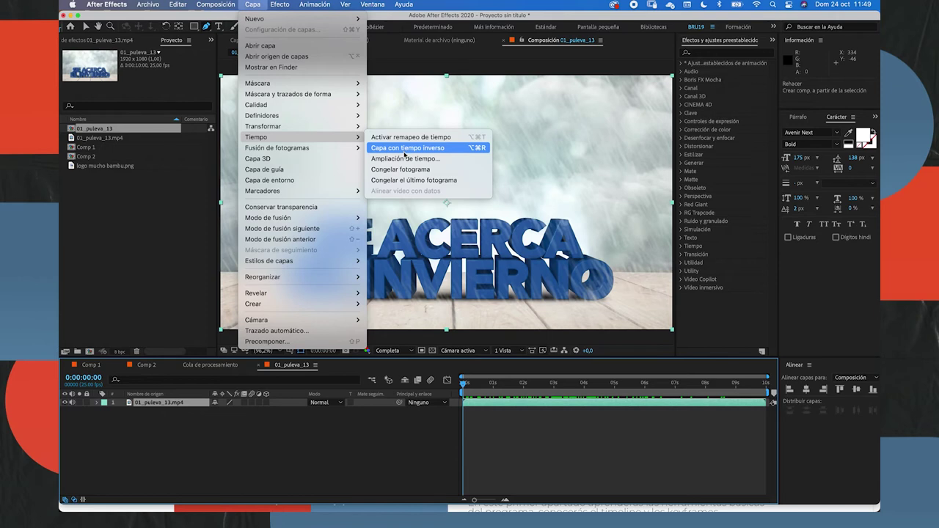
left_click(406, 149)
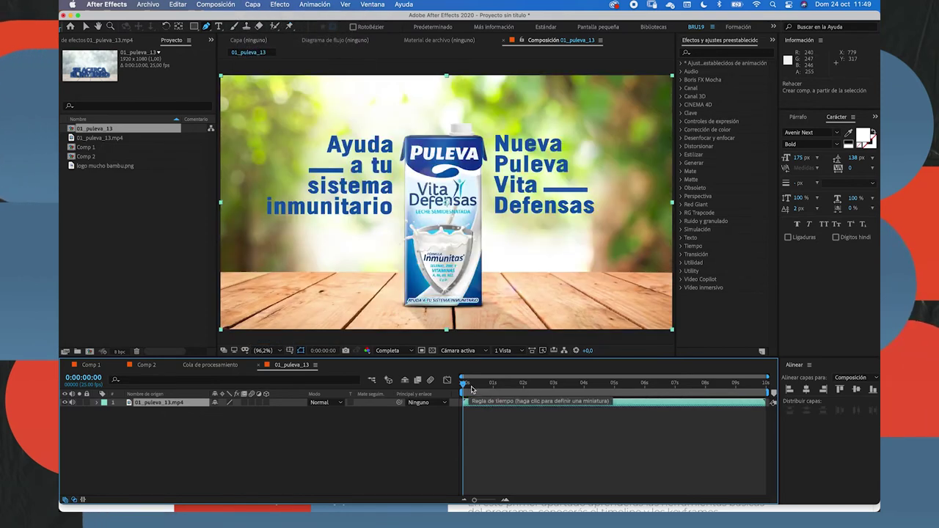
left_click_drag(468, 383, 431, 383)
key("space")
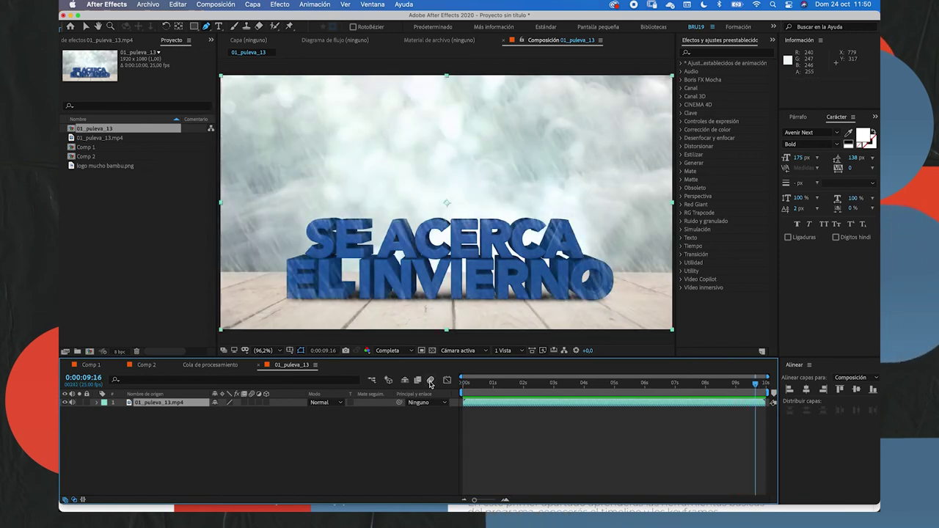
key("Home")
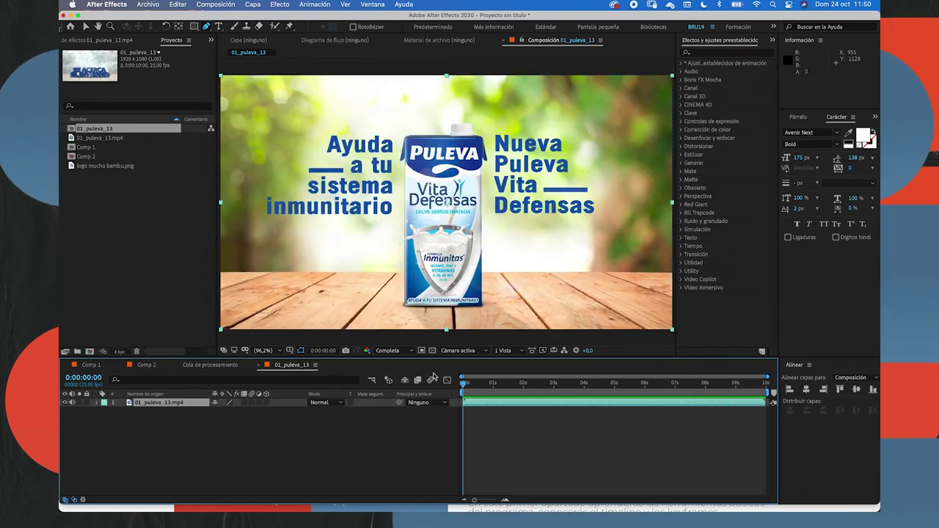
key("super+alt+r")
left_click(248, 4)
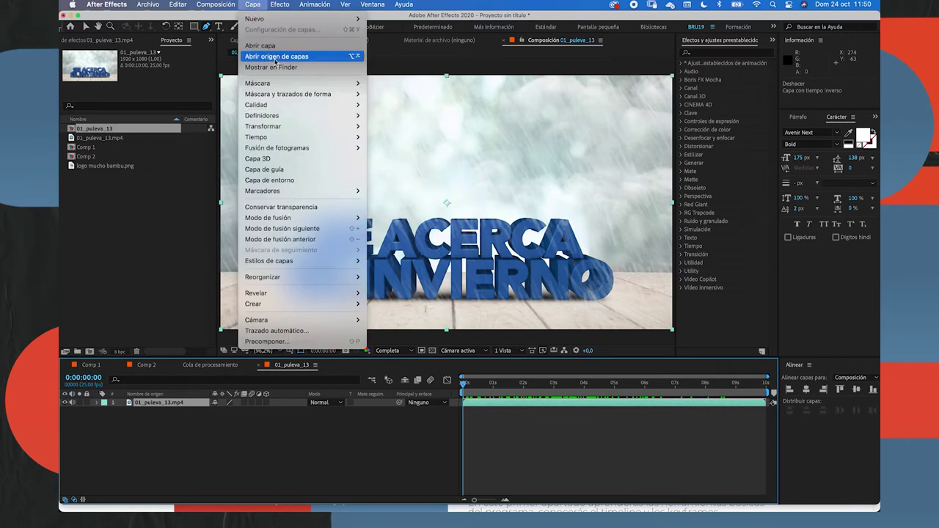
mouse_move(345, 137)
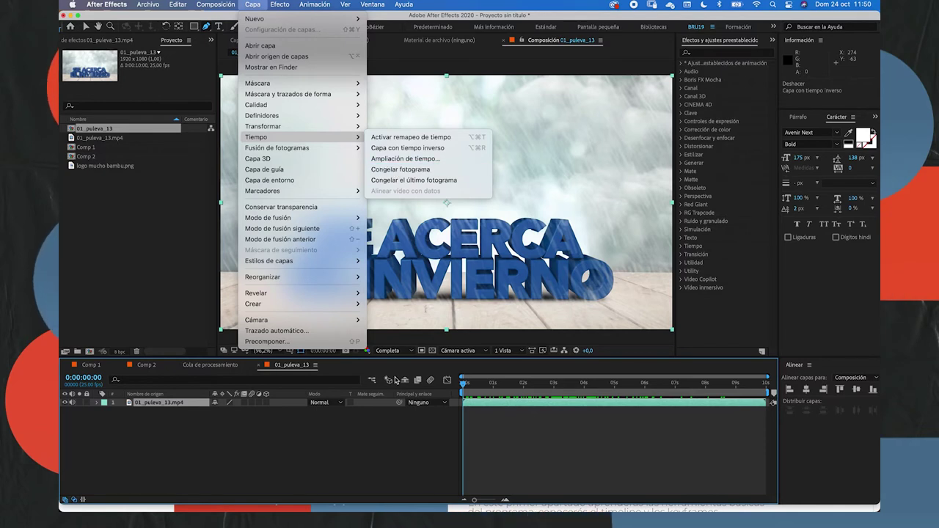
left_click(399, 169)
- Split the 01_puleva_13.mp4 layer at 0:00:03:19
left_click_drag(492, 383, 576, 383)
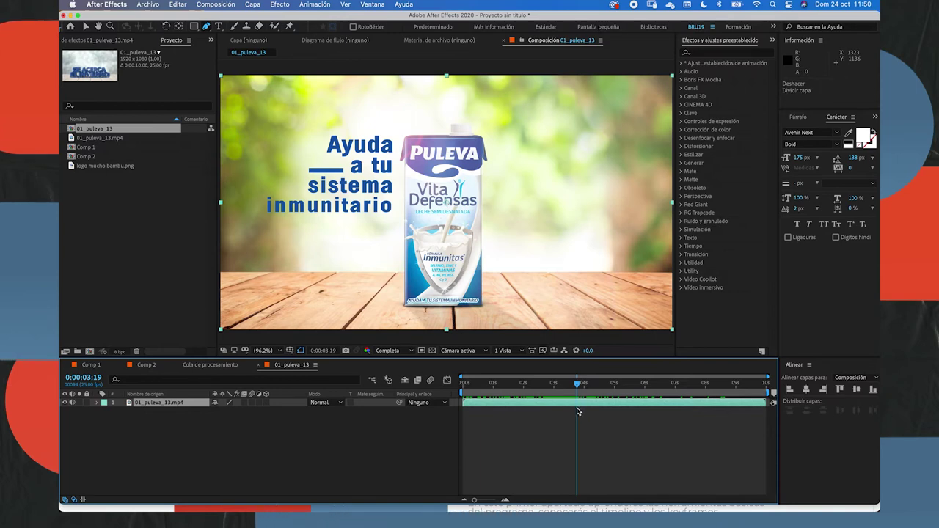
key("super+shift+d")
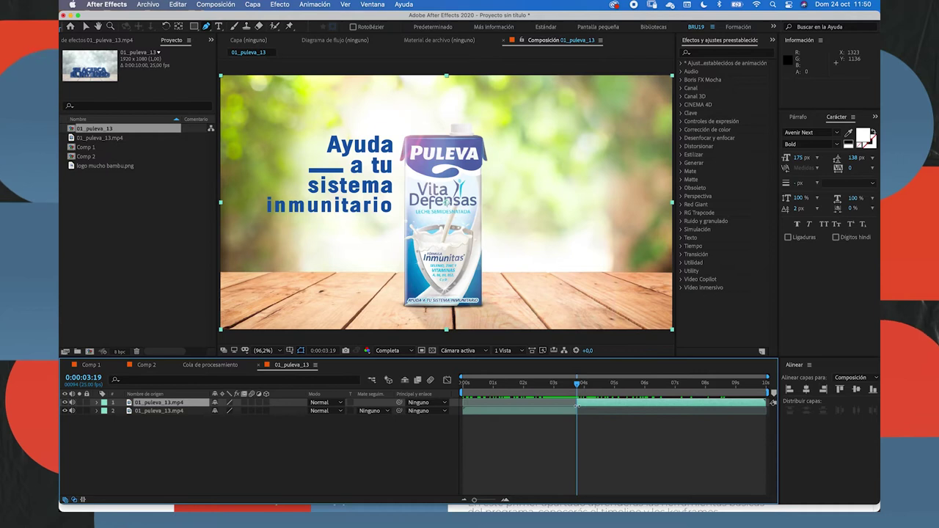
key("super+z")
left_click(177, 5)
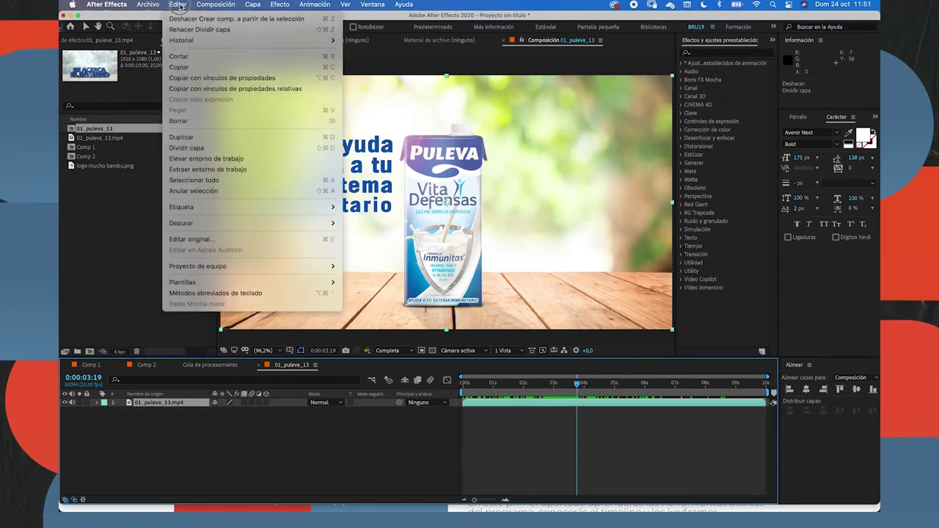
left_click(196, 148)
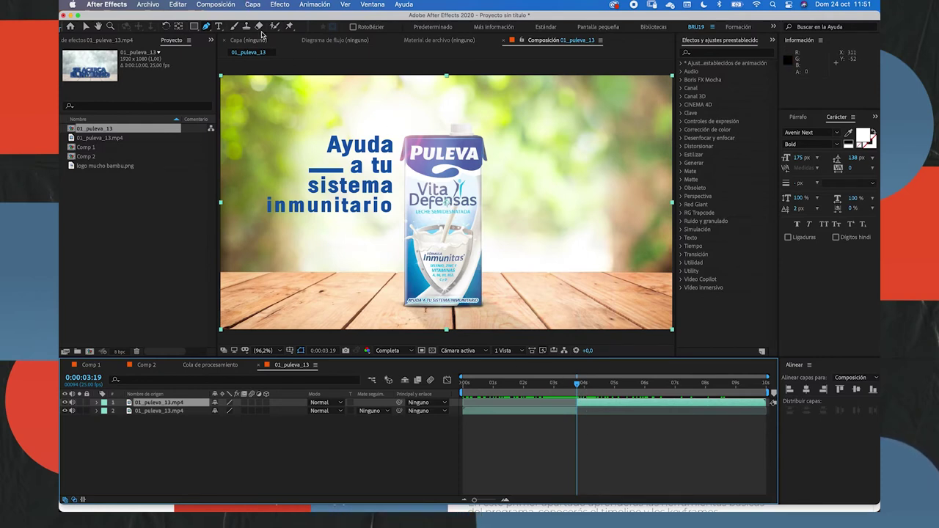
- Freeze the frame of the split layer's second part at 0:00:03:19 and preview it from 0:00:02:19
left_click(253, 4)
mouse_move(308, 137)
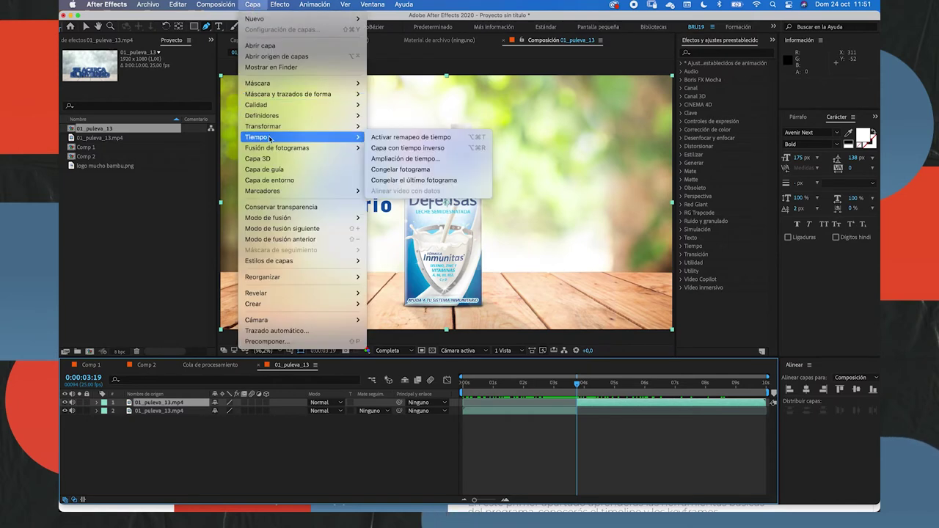
left_click(398, 170)
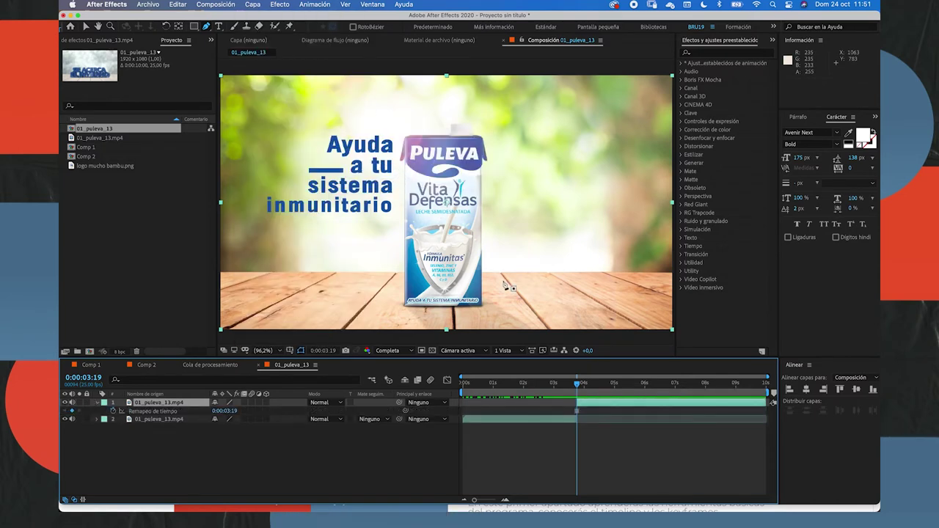
left_click(547, 383)
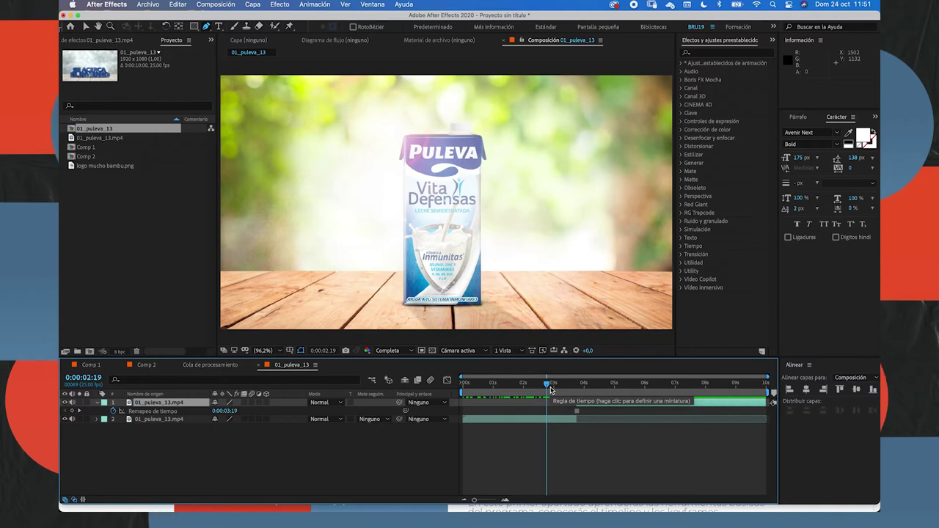
key("space")
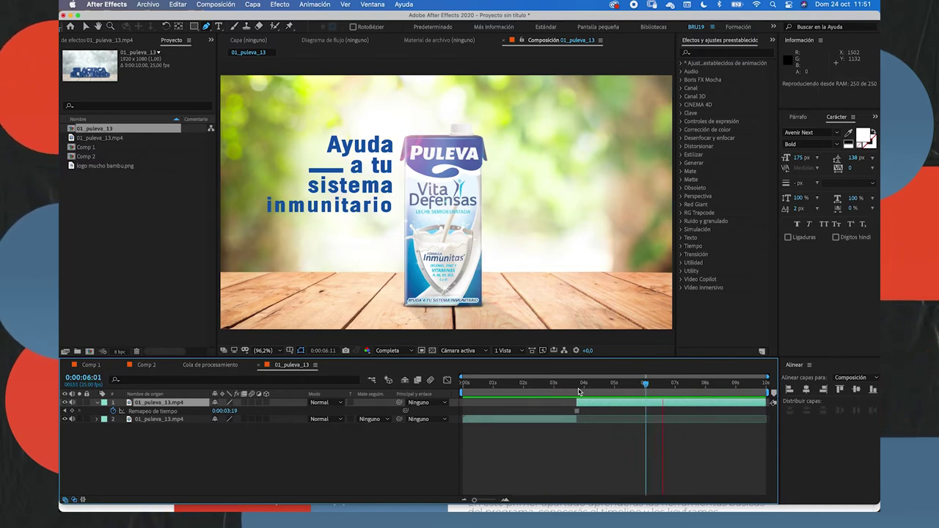
key("space")
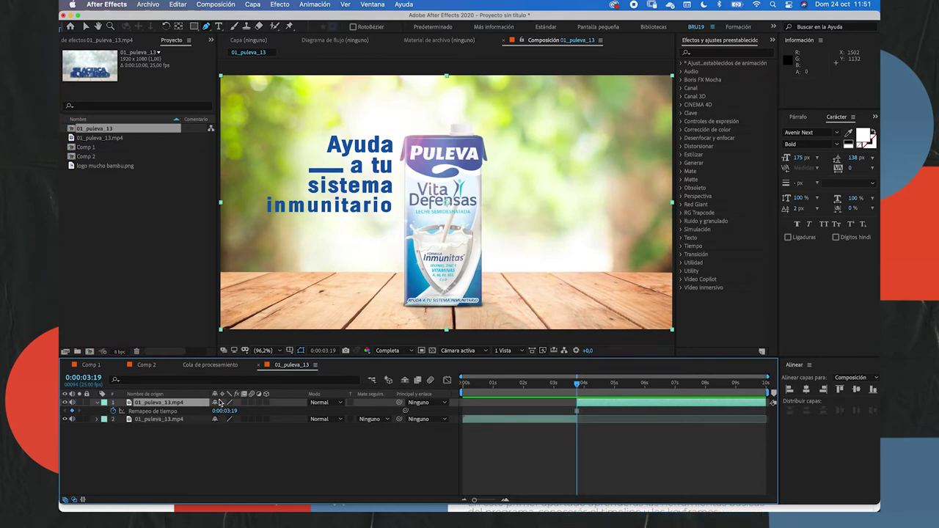
- Set the frozen layer's time remap value to 0:00:07:22 and check the frame around 0:00:03:21
left_click(505, 502)
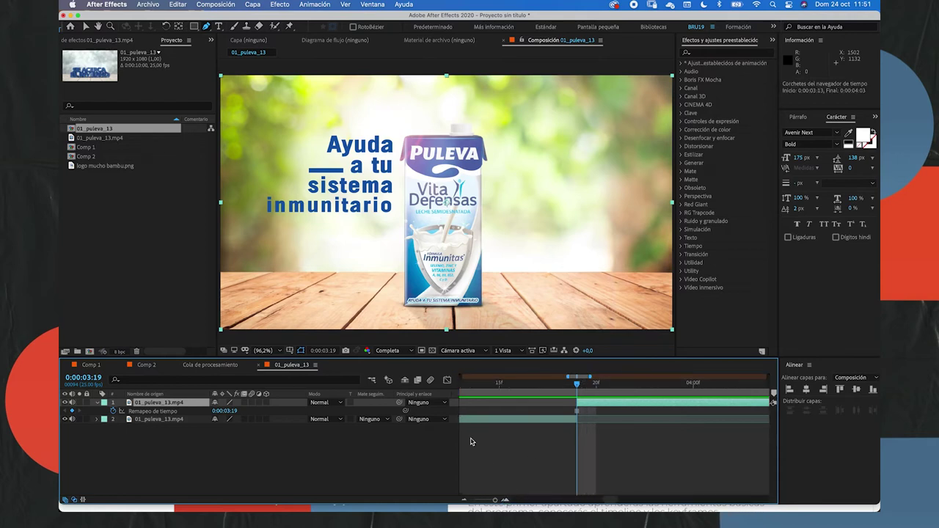
left_click_drag(233, 413, 288, 406)
left_click_drag(577, 383, 602, 384)
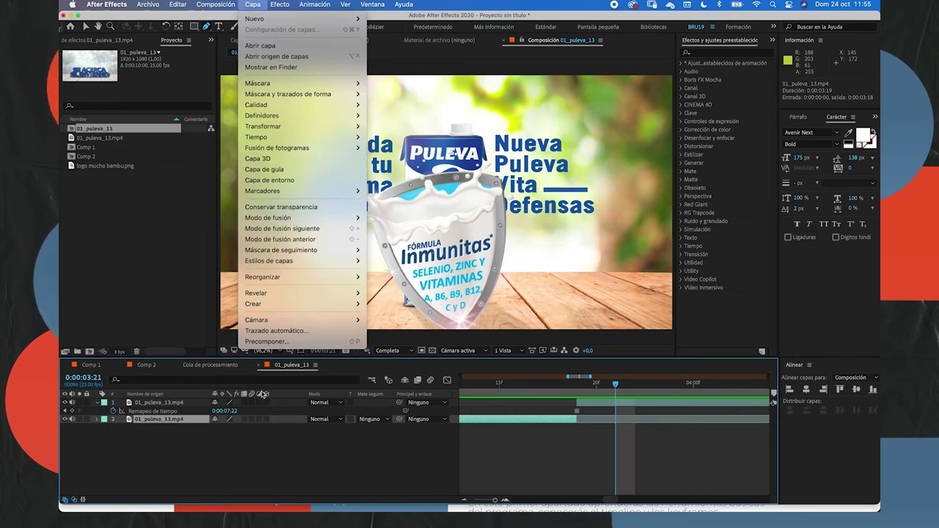
- Add a layer marker at 0:00:02:00 on the first part of the split clip
mouse_move(290, 150)
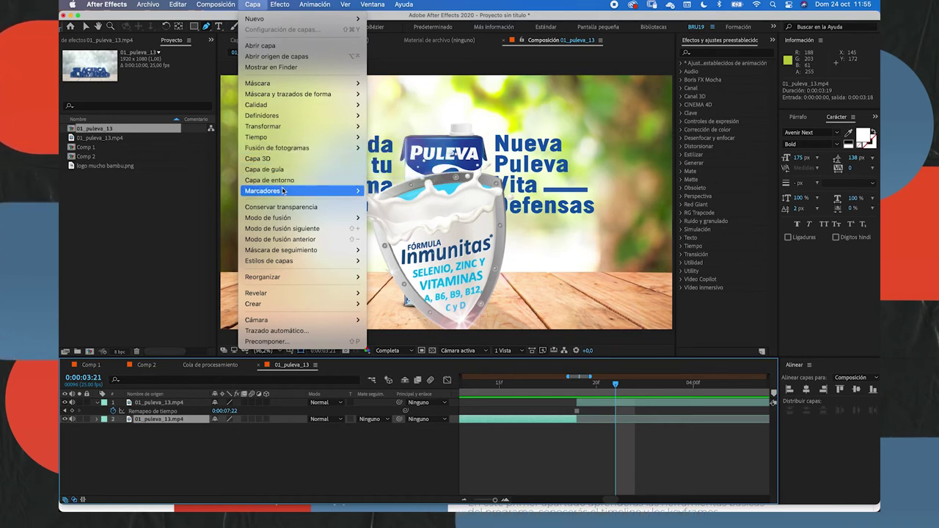
mouse_move(282, 192)
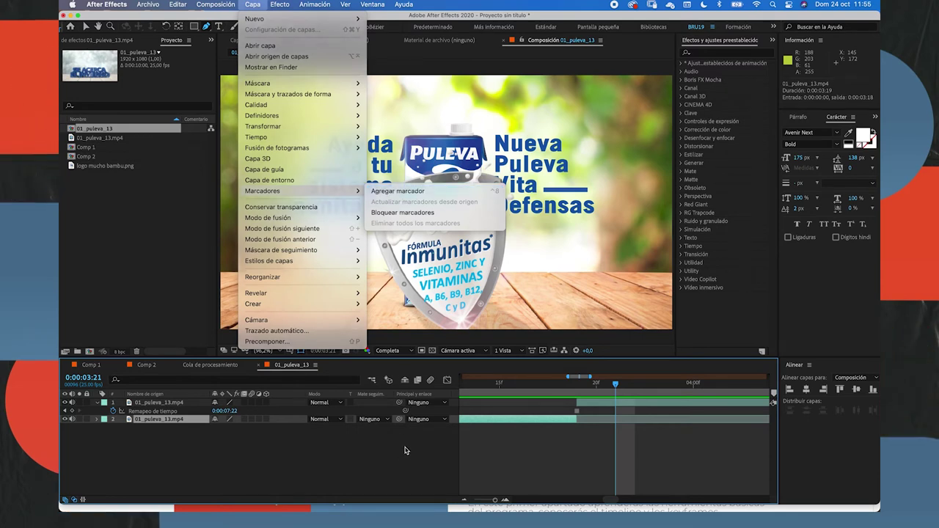
left_click(405, 451)
left_click_drag(496, 499, 474, 499)
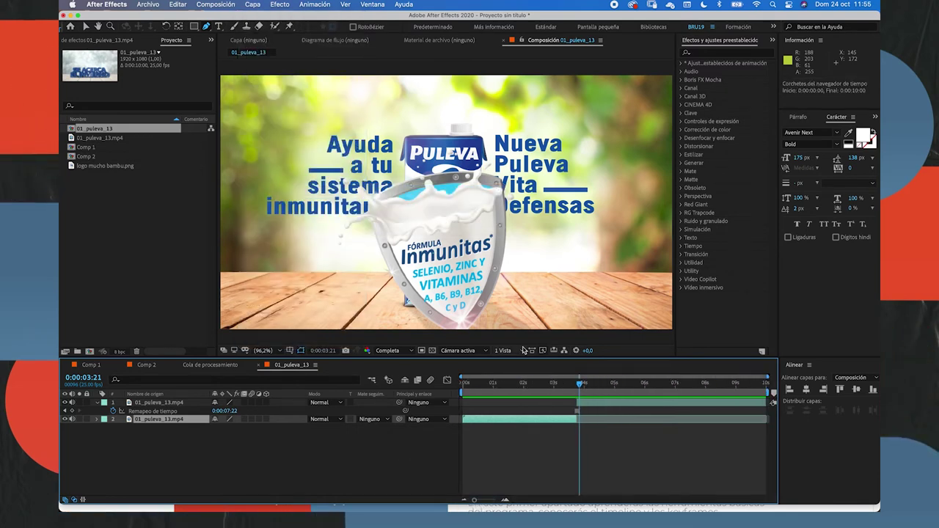
left_click_drag(496, 388, 524, 394)
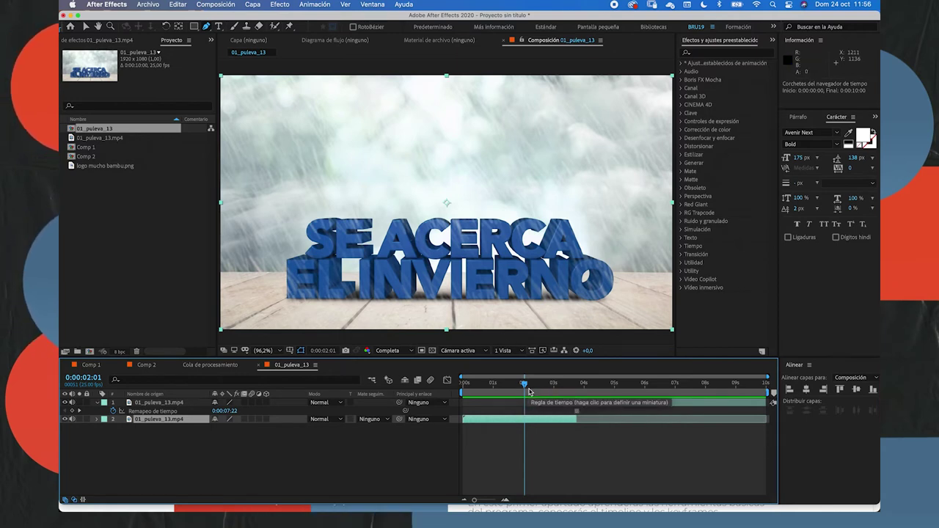
left_click(523, 383)
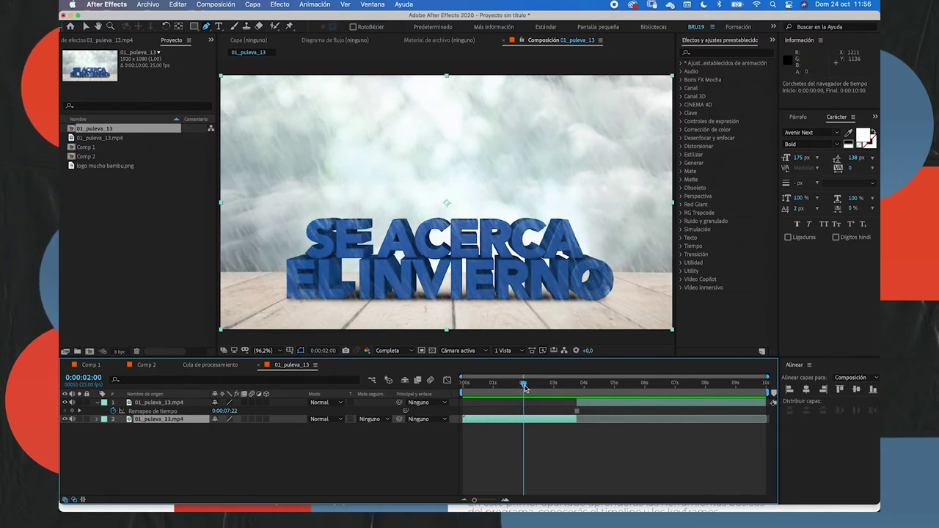
left_click(253, 4)
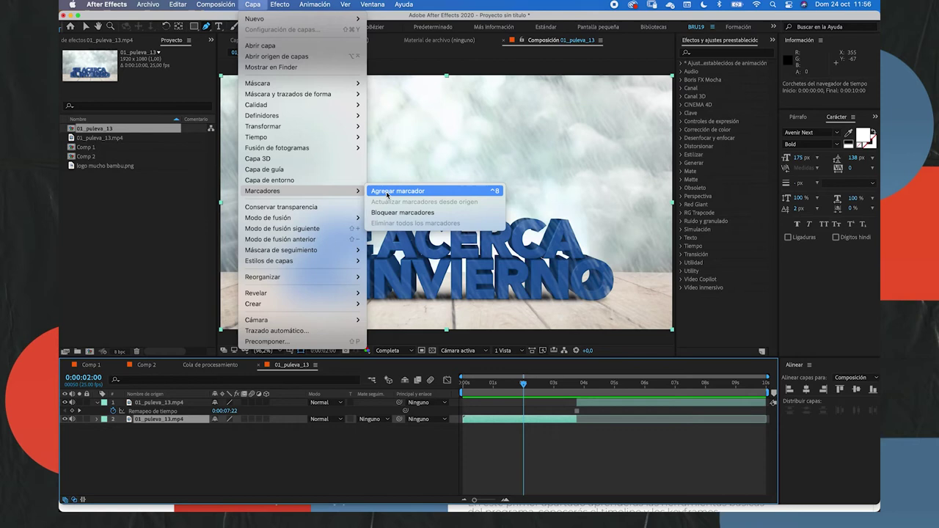
left_click(388, 193)
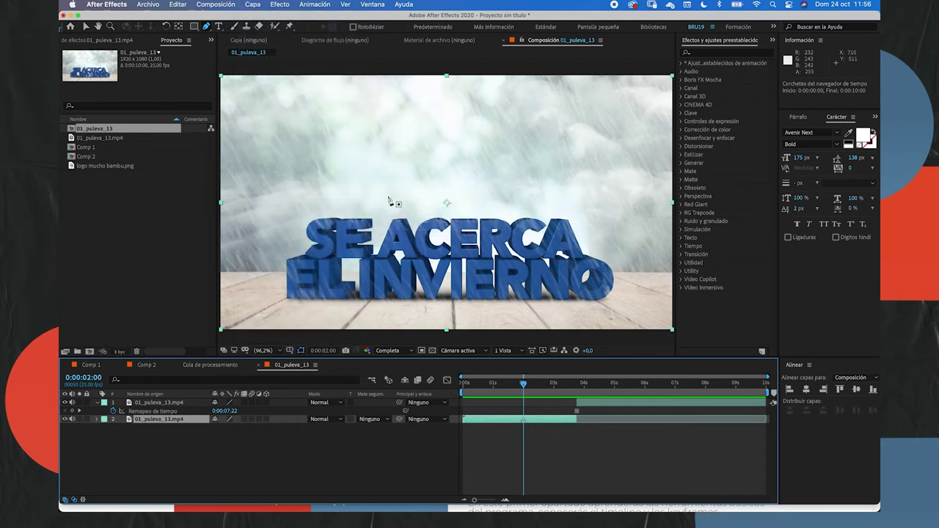
- Give the layer marker at 0:00:02:00 the comment "cambiar color"
double_click(523, 422)
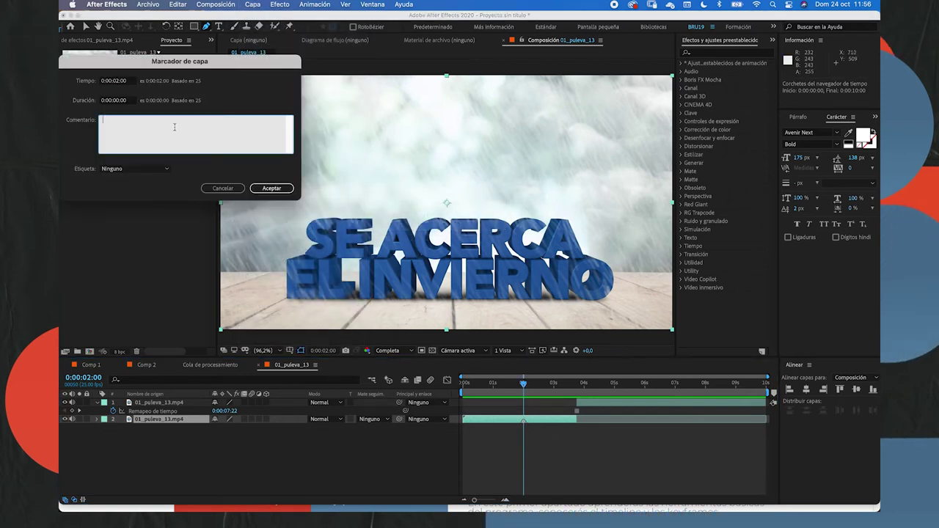
type("cambiar color")
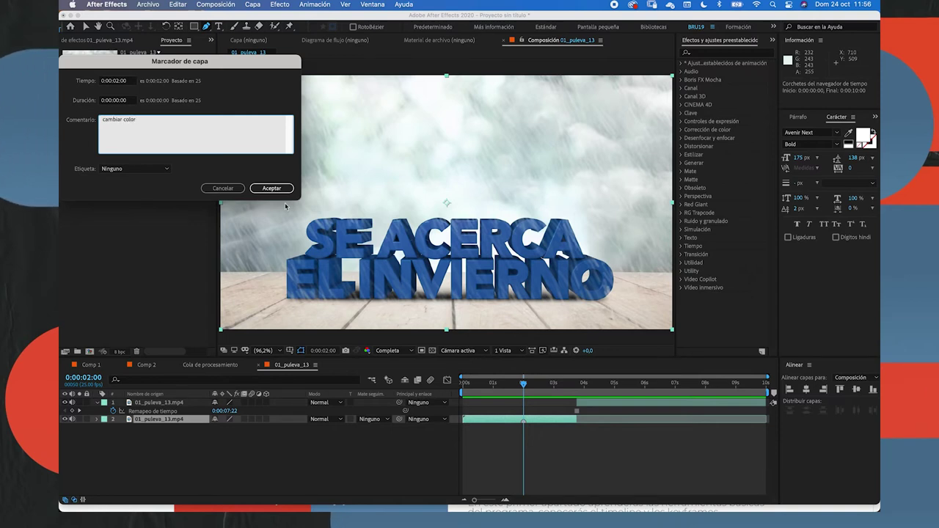
left_click(271, 188)
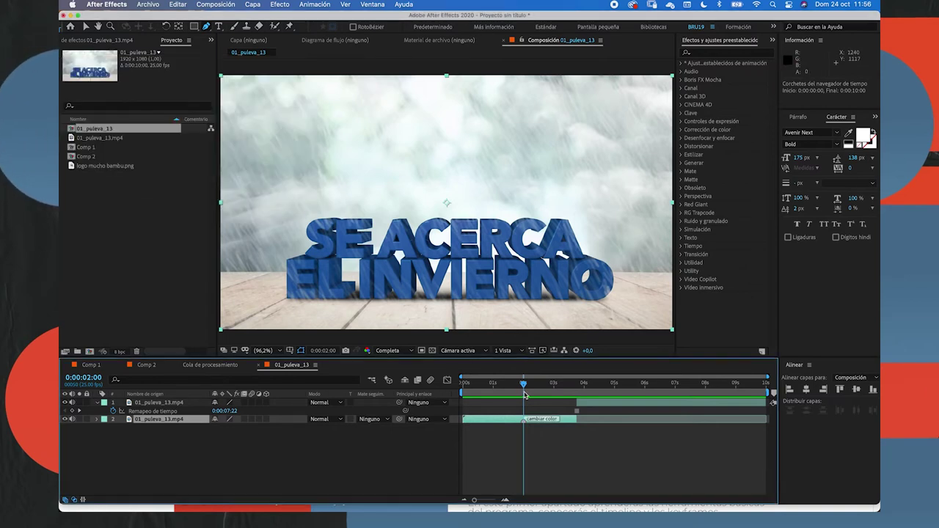
- Check the clip at 0:00:02:24 and delete the "cambiar color" layer marker
left_click_drag(526, 386, 553, 387)
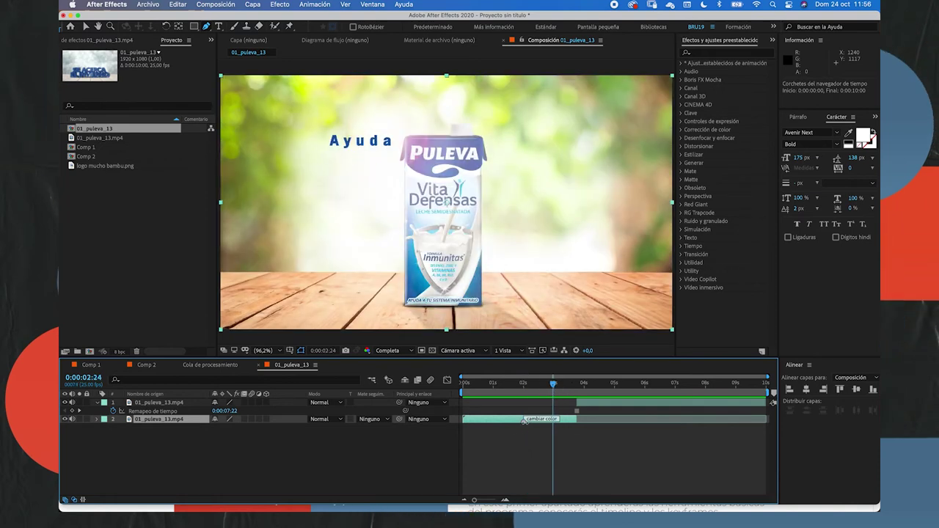
right_click(524, 420)
left_click(550, 470)
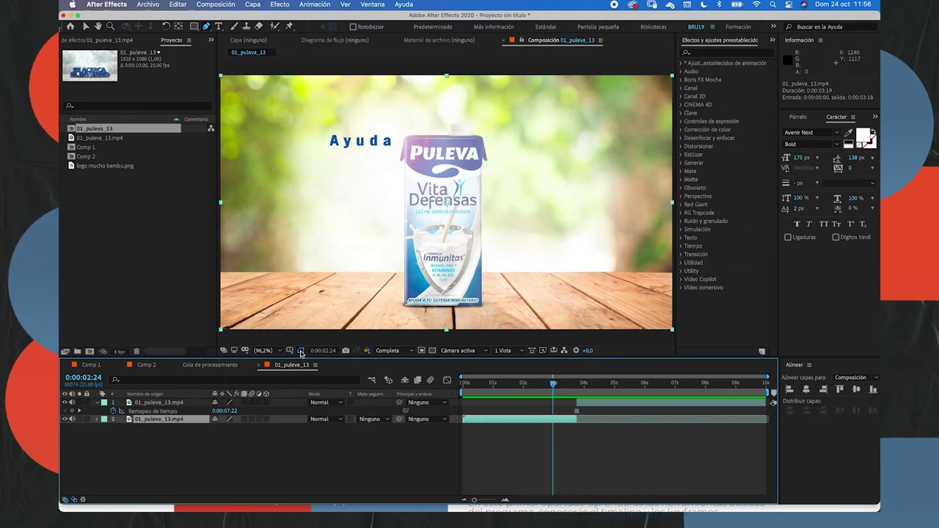
- Examine the blending mode, track matte and layer style options available for the first part of the split clip
left_click(252, 5)
mouse_move(276, 192)
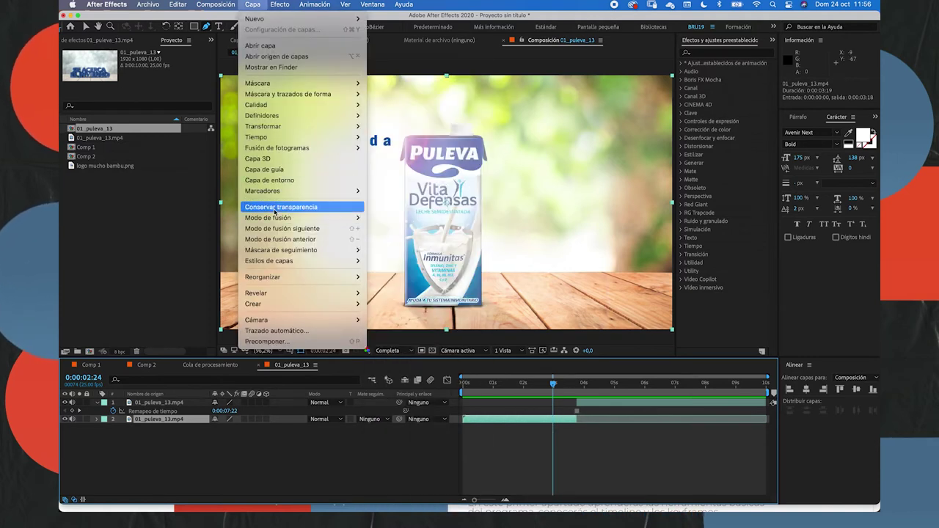
mouse_move(275, 218)
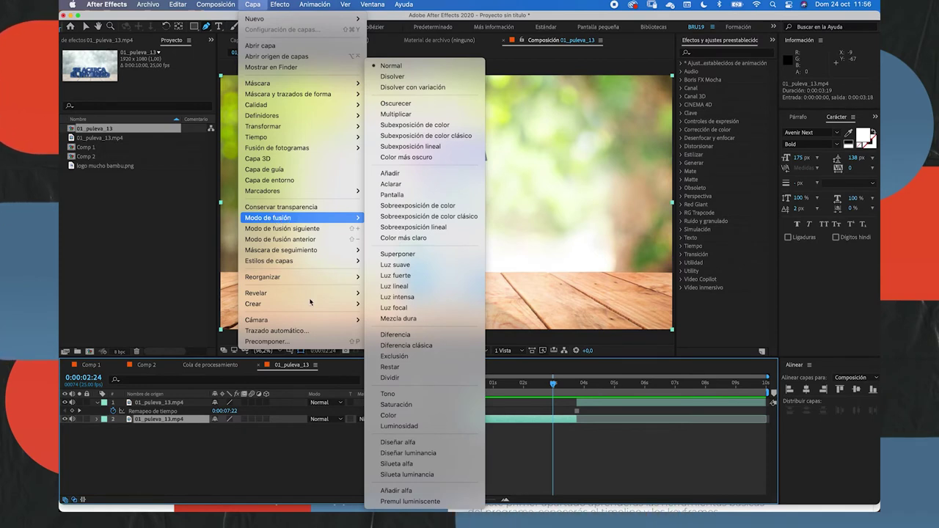
left_click(323, 407)
left_click(321, 402)
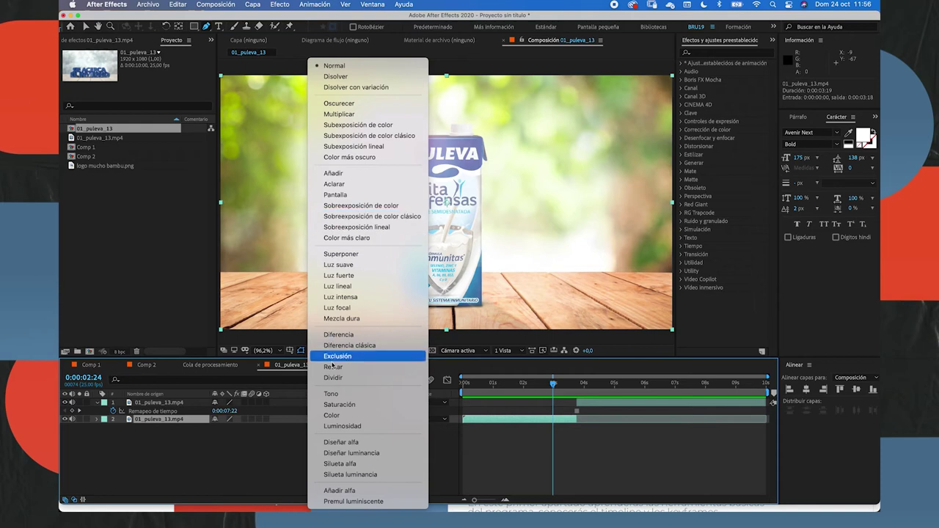
left_click(252, 5)
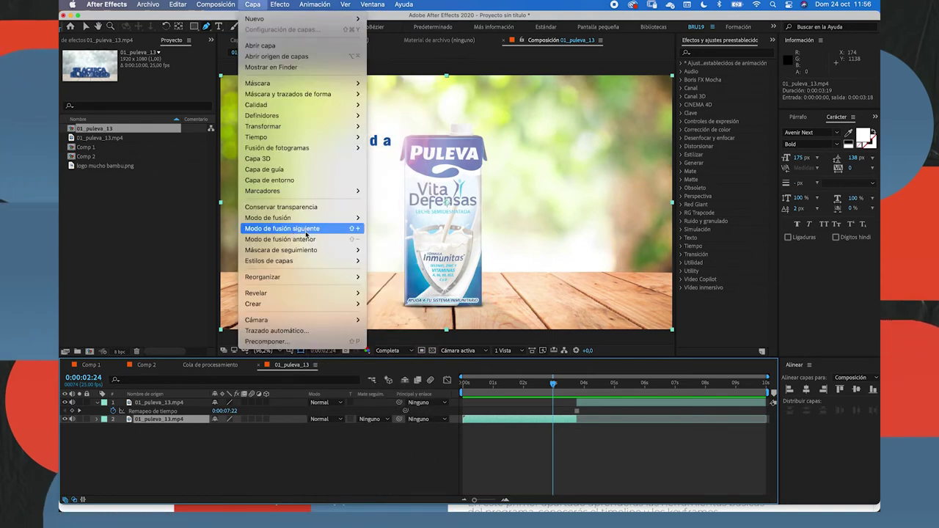
mouse_move(316, 218)
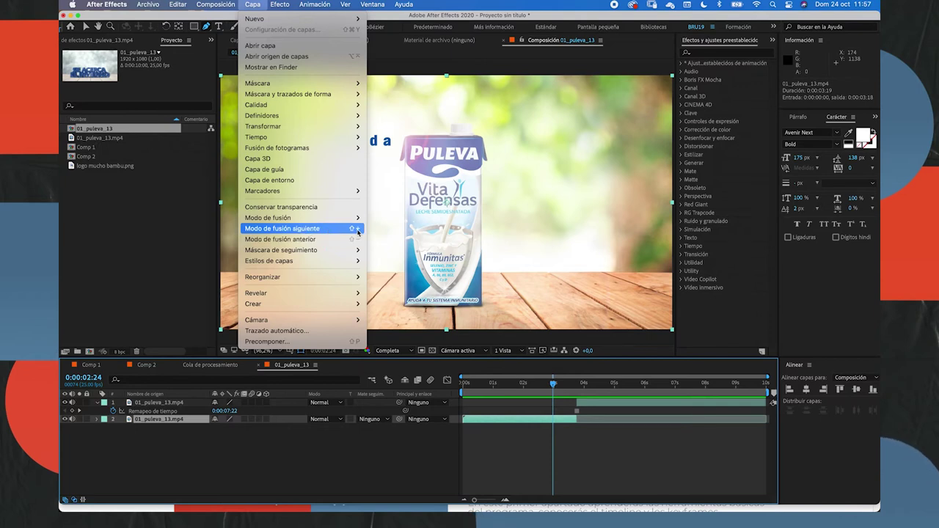
mouse_move(348, 221)
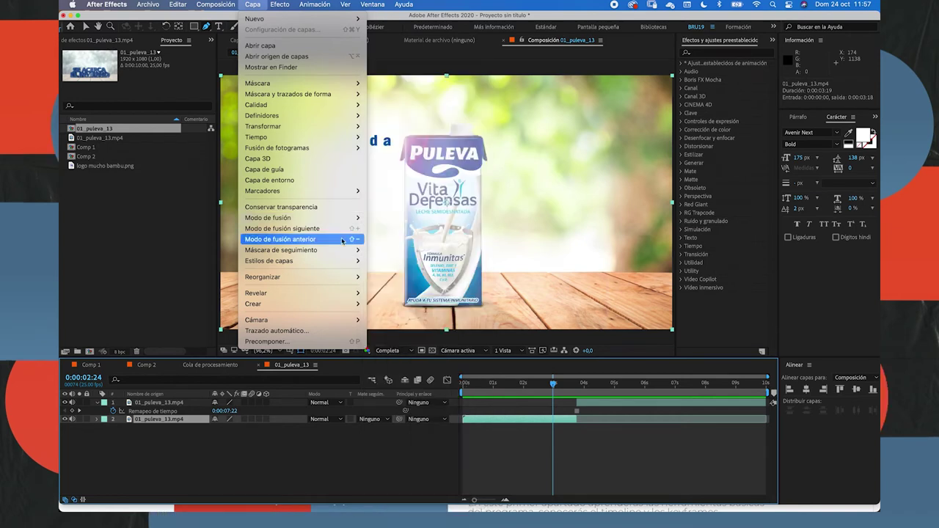
left_click(321, 404)
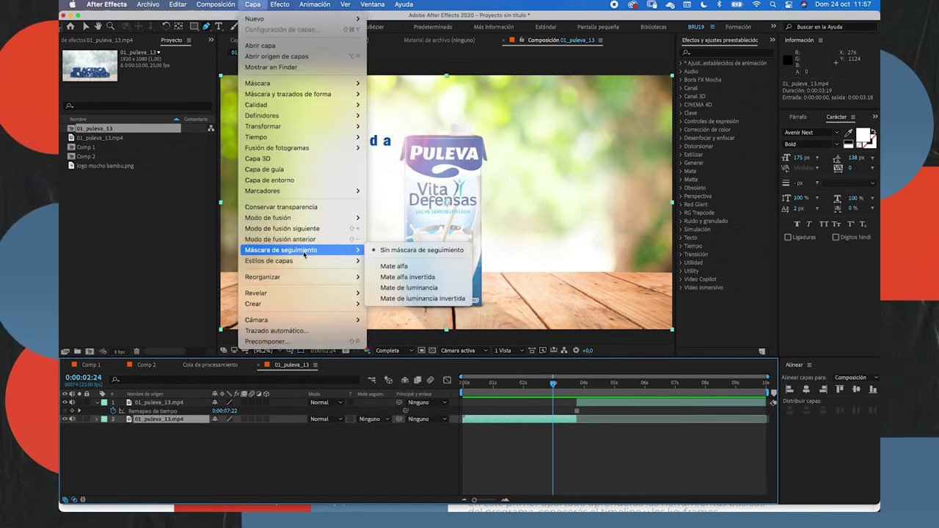
mouse_move(295, 265)
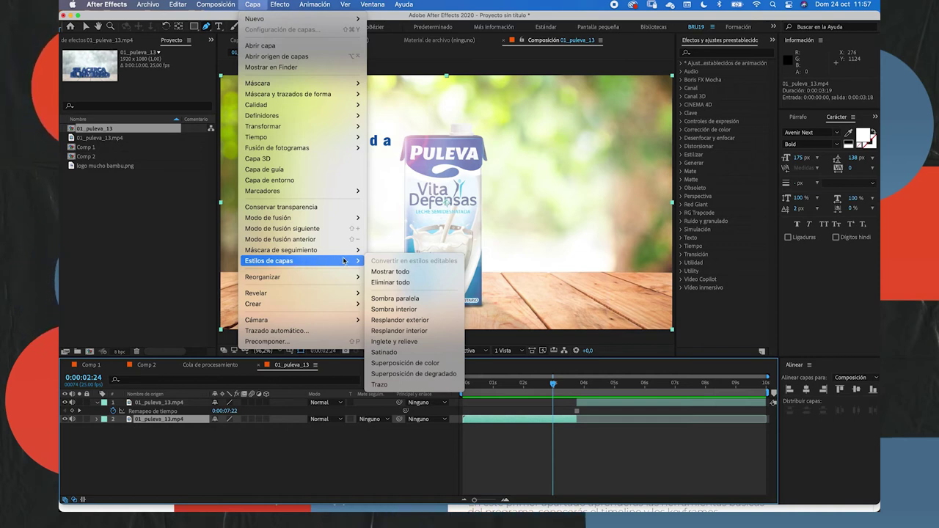
left_click(394, 298)
- Add a drop shadow (Sombra paralela) layer style to the "hola!" text layer in Comp 2
left_click(146, 365)
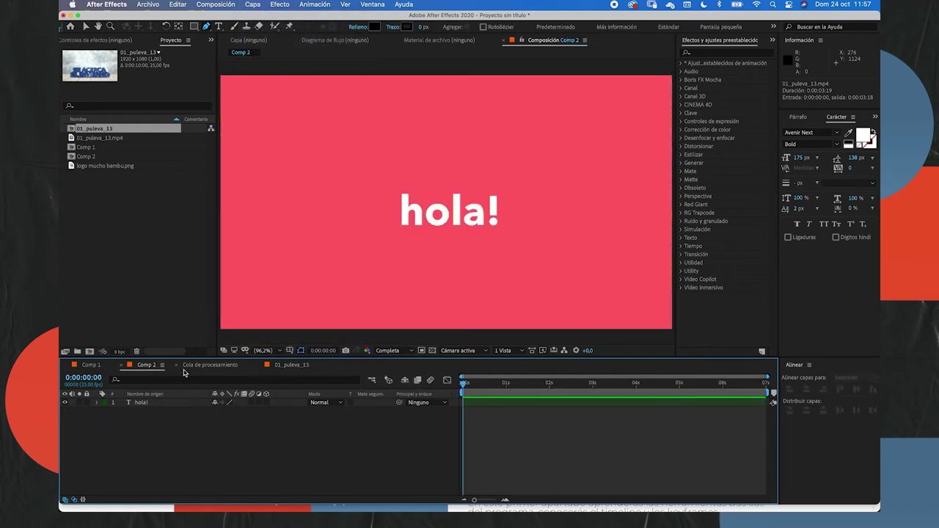
left_click(461, 400)
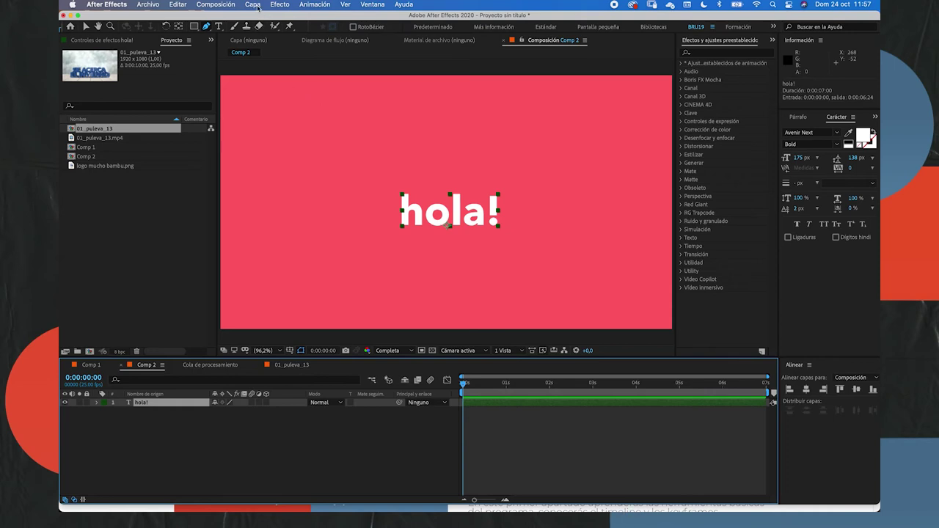
left_click(252, 4)
mouse_move(345, 261)
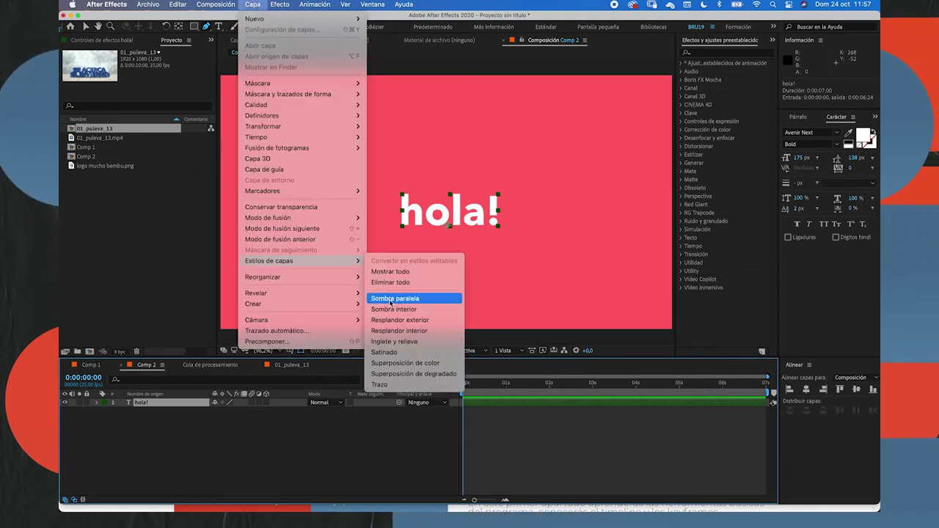
left_click(391, 299)
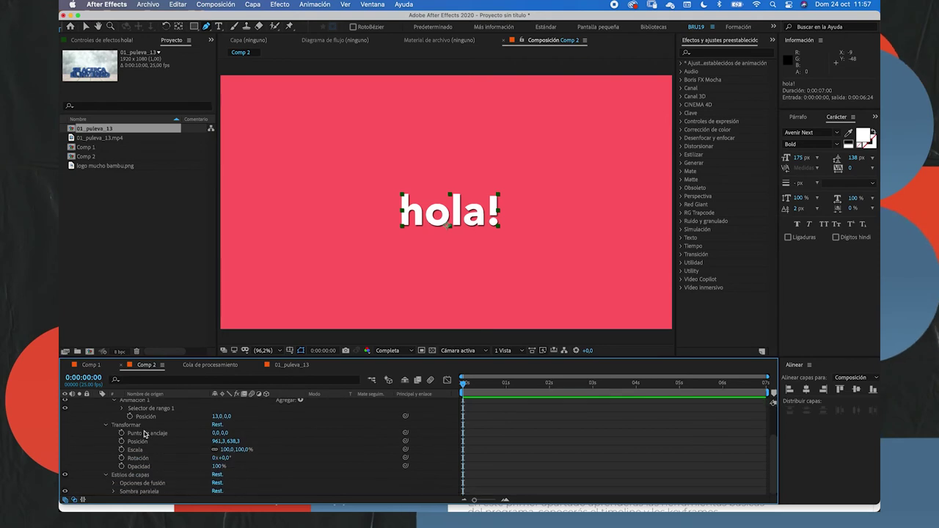
- Set the drop shadow color of the "hola!" text to blue 4553D8
left_click(114, 492)
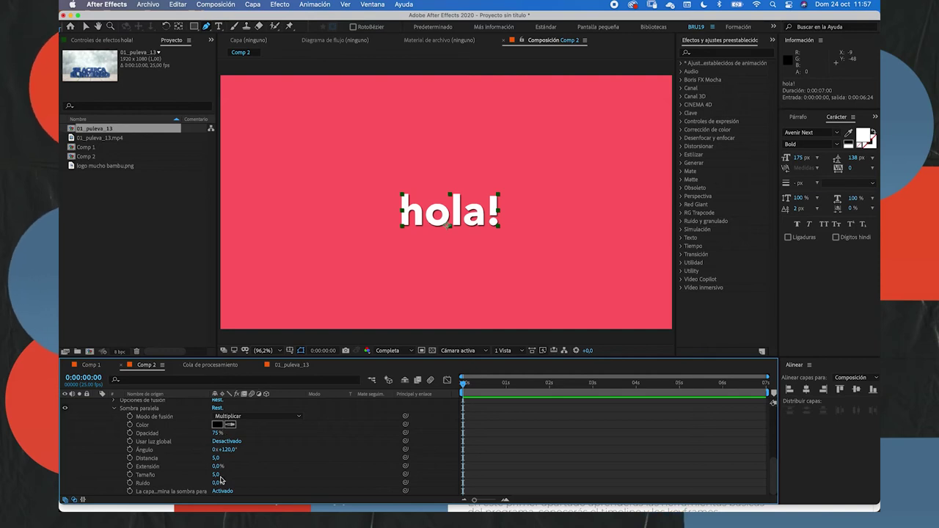
left_click(217, 424)
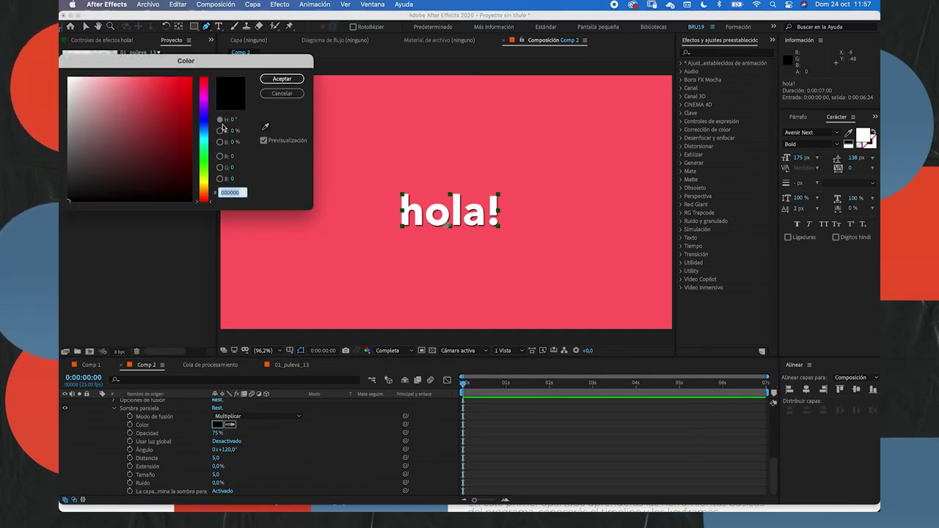
left_click(203, 99)
left_click(173, 97)
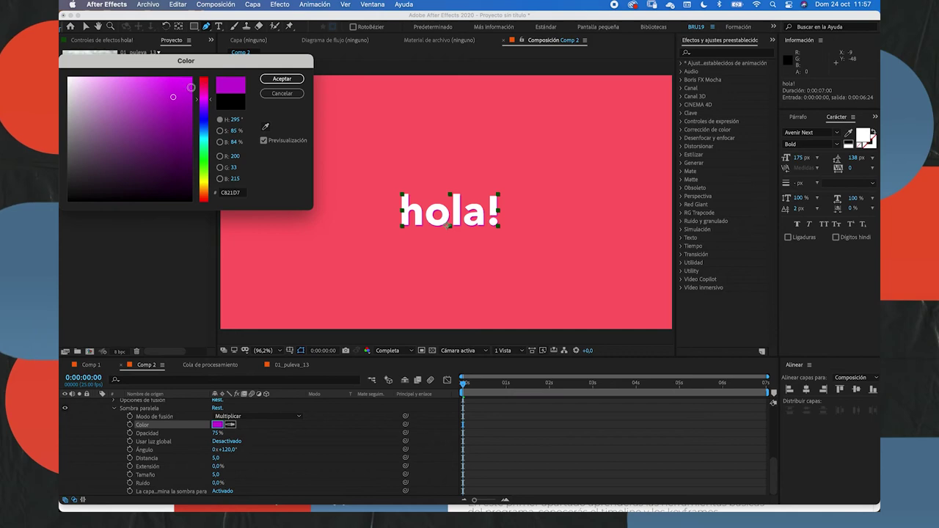
left_click(145, 139)
left_click(204, 120)
left_click(154, 95)
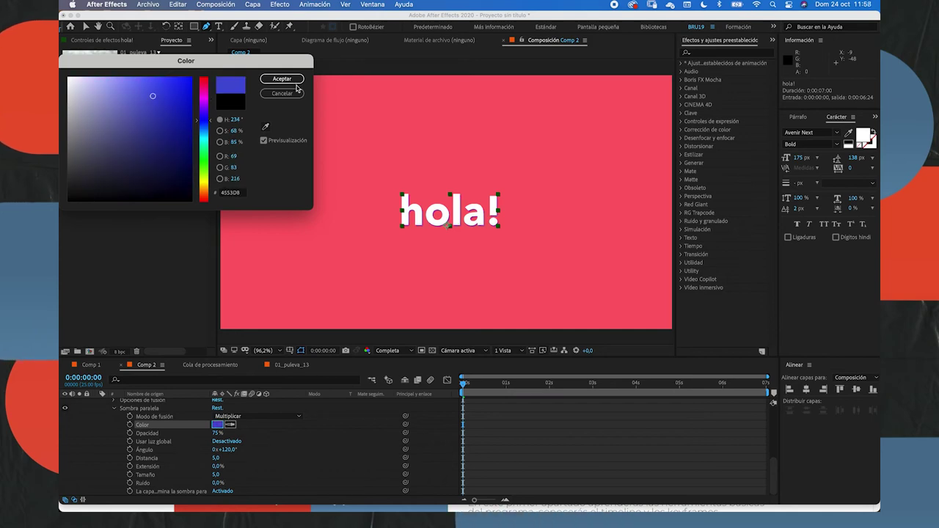
left_click(293, 80)
- Set the drop shadow's distance to 4,0 and its spread (Extensión) to 99%, and increase its size
left_click_drag(218, 458, 353, 455)
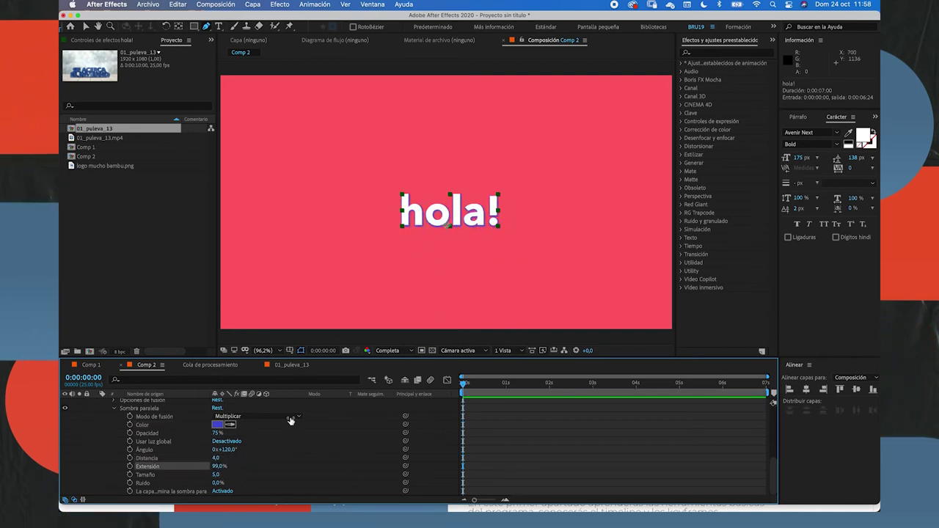
left_click(211, 405)
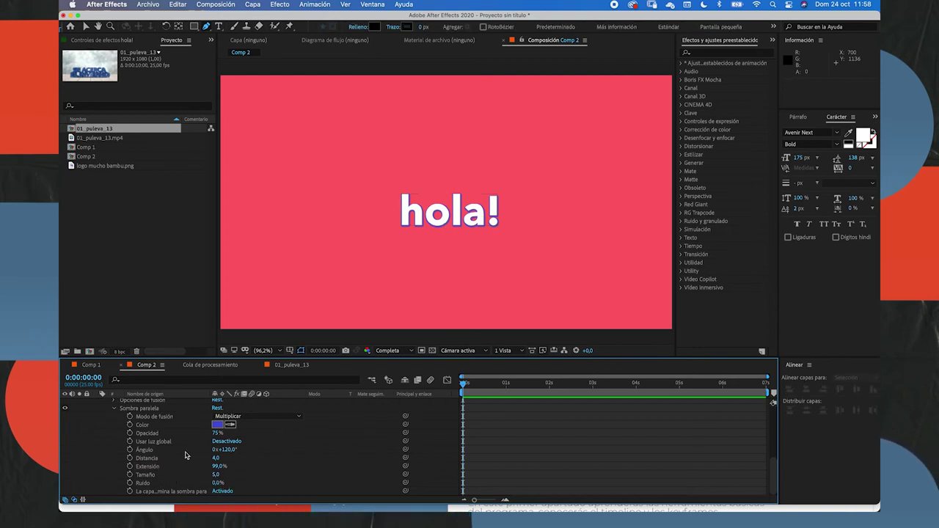
mouse_move(216, 474)
left_mouse_down()
mouse_move(235, 474)
mouse_move(209, 467)
left_mouse_up()
left_click(115, 409)
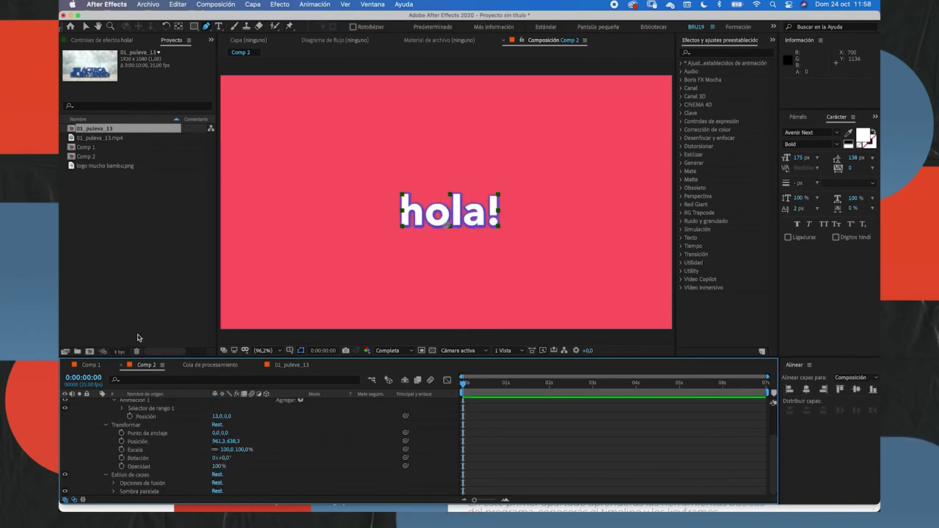
left_click(252, 5)
mouse_move(293, 262)
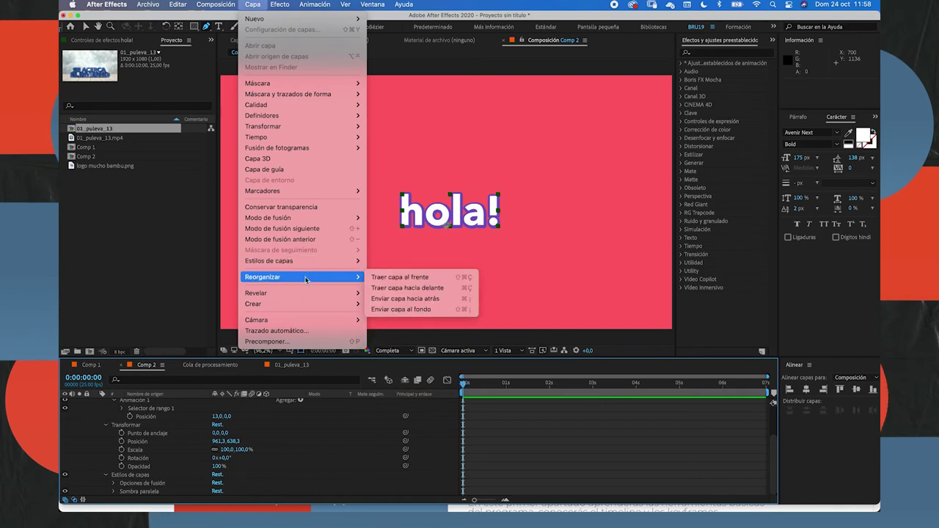
mouse_move(345, 262)
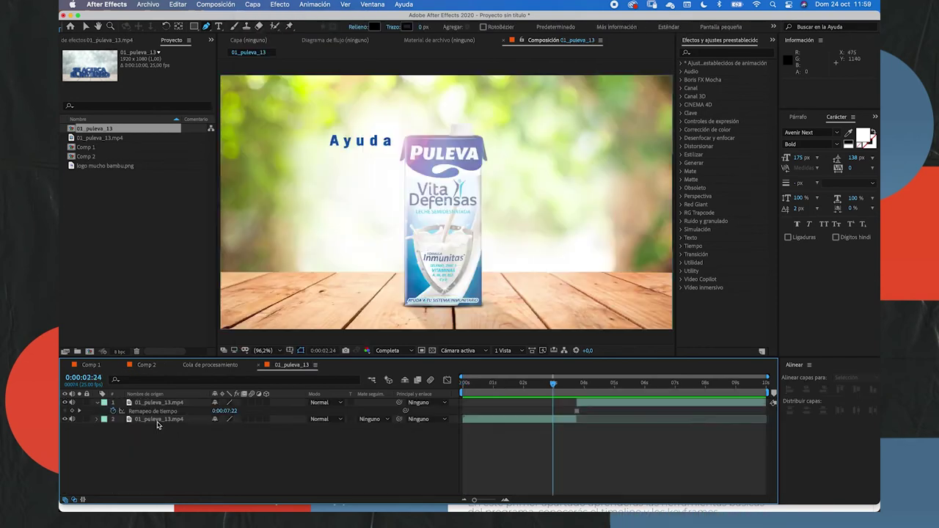
- Reveal the source of the first part of the split 01_puleva_13 clip in the project
left_click(157, 422)
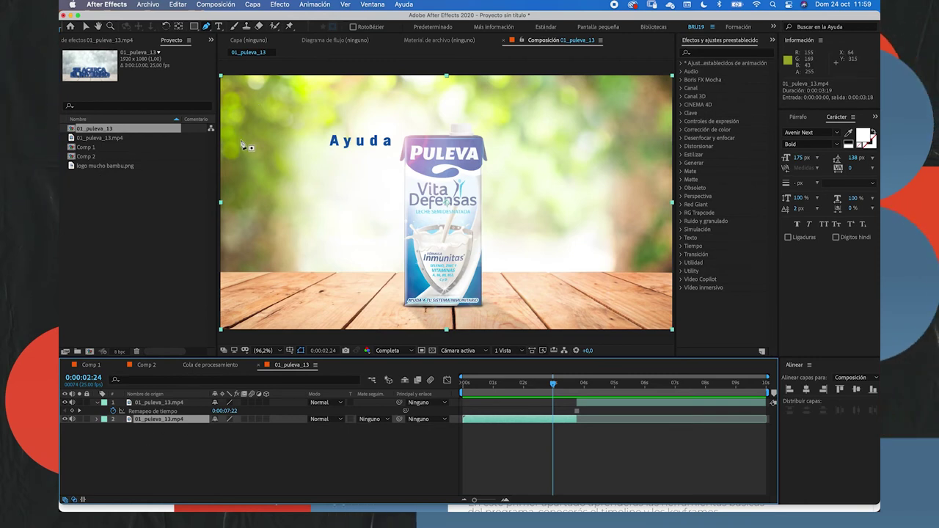
left_click(252, 4)
mouse_move(281, 295)
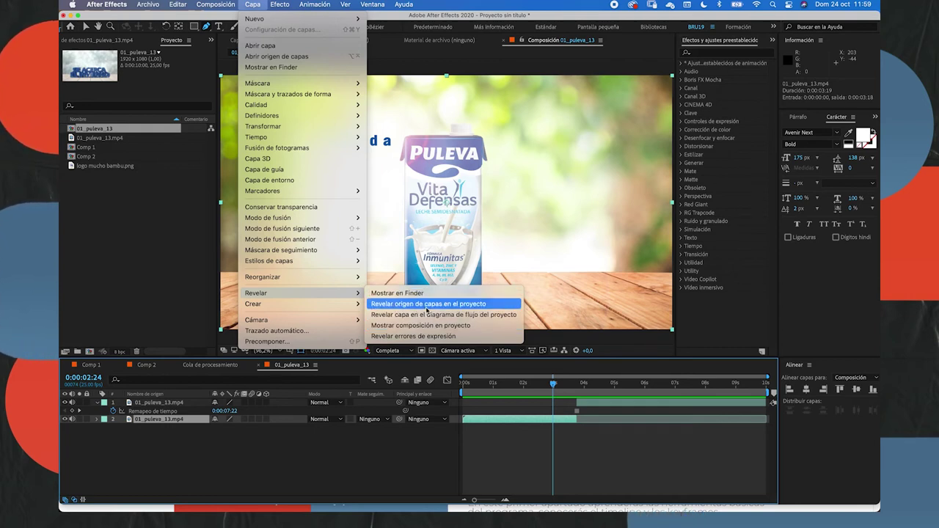
left_click(460, 307)
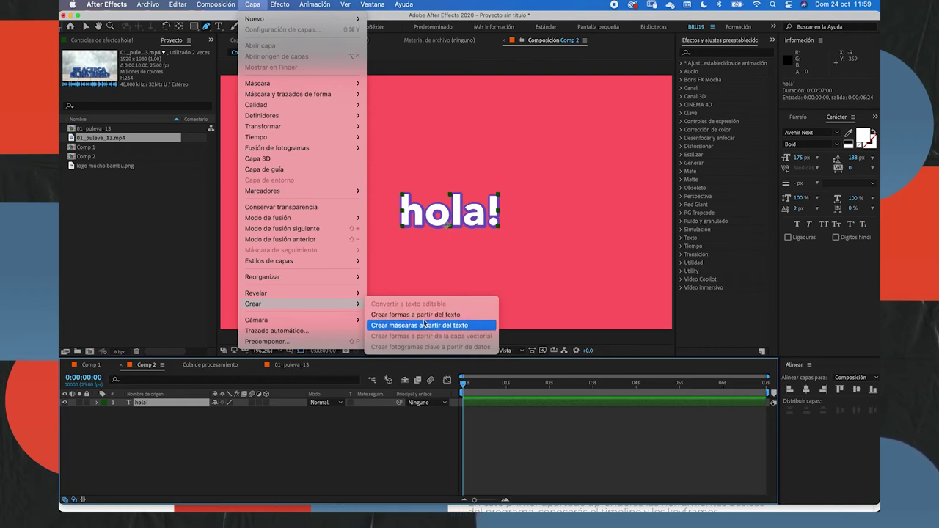
- Add a new black solid layer above the "hola!" text in Comp 2, keeping the default settings
mouse_move(317, 322)
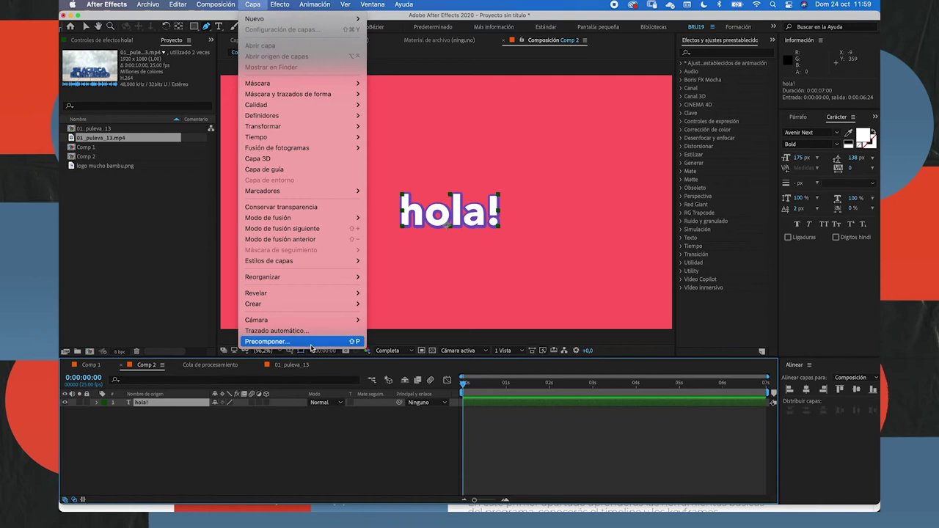
left_click(173, 425)
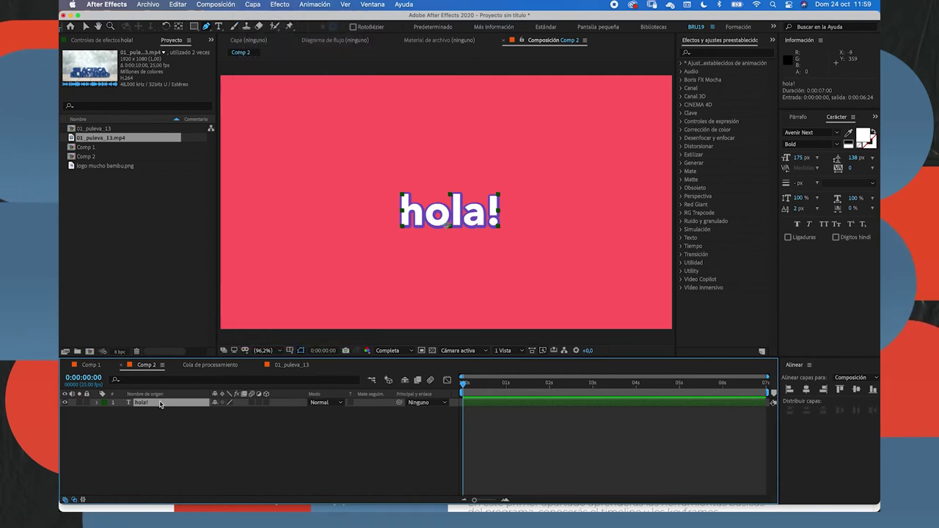
right_click(152, 388)
mouse_move(279, 394)
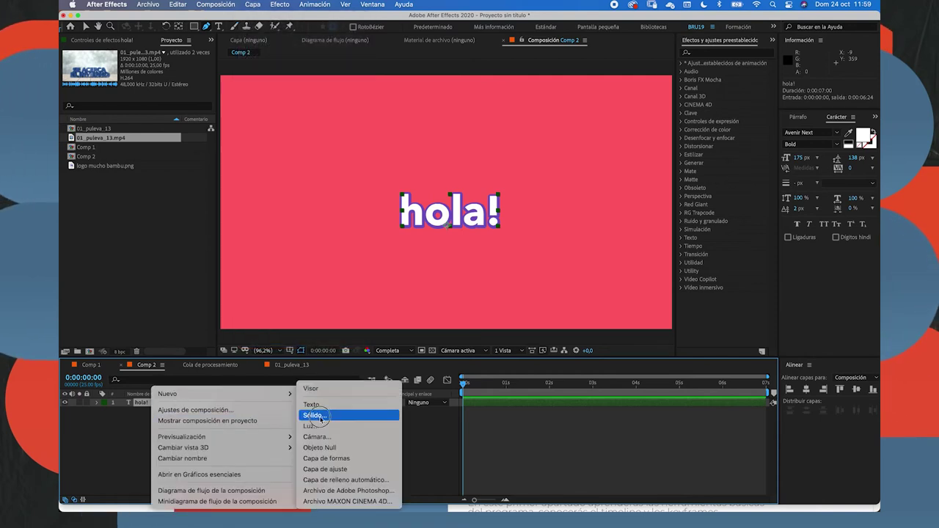
left_click(308, 416)
key("Return")
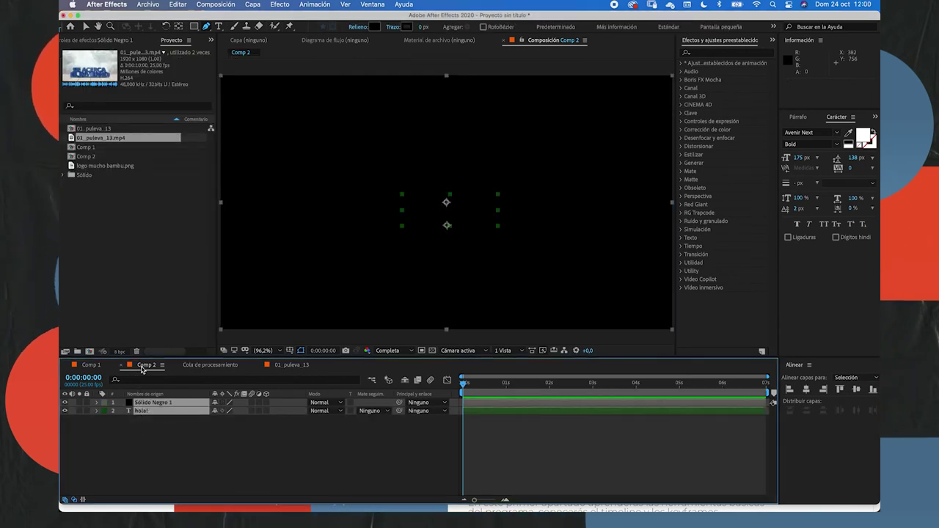
- Precompose the black solid and the "hola!" text layer as "composicion 3" and open the new composition
left_click(139, 420)
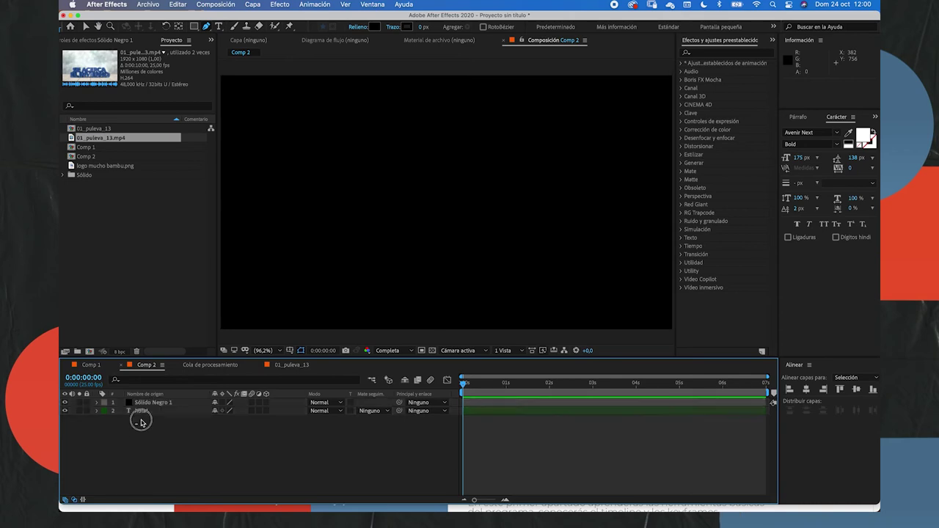
left_click_drag(138, 419, 151, 400)
right_click(149, 415)
mouse_move(156, 404)
mouse_move(162, 427)
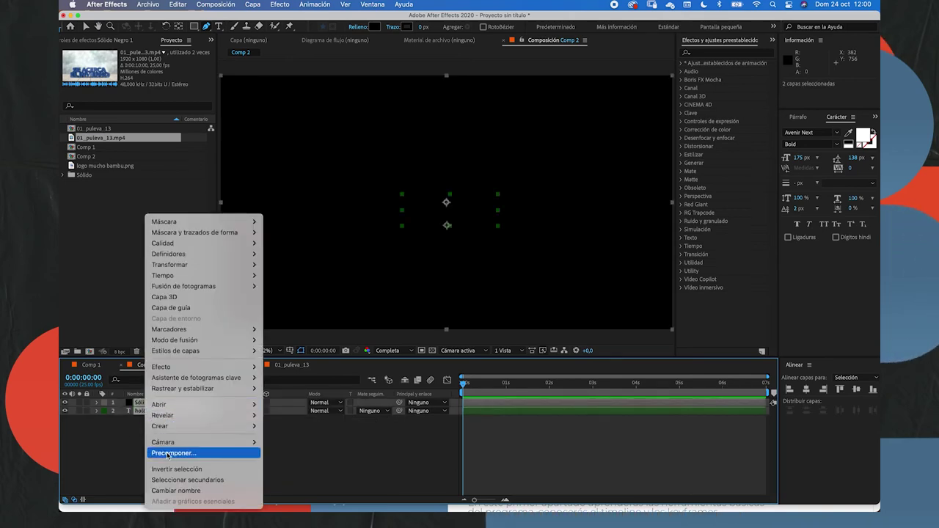
left_click(166, 452)
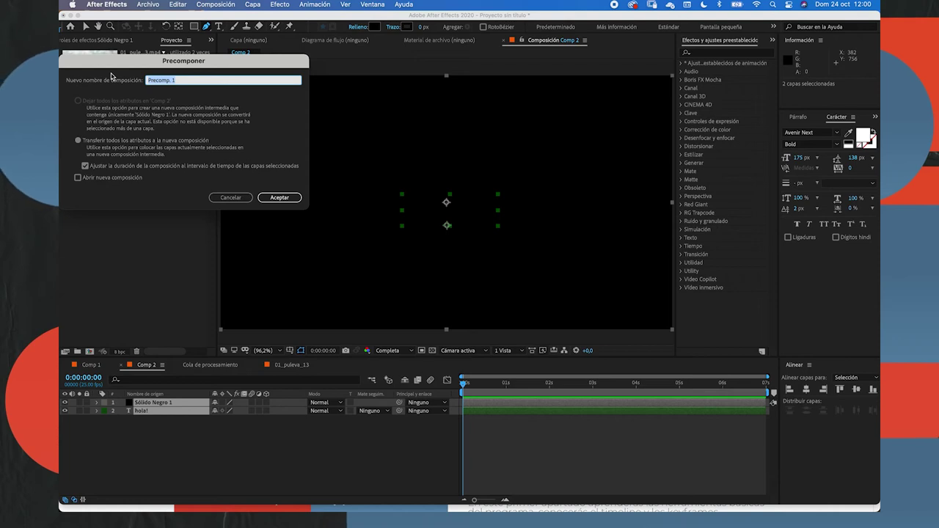
type("composic")
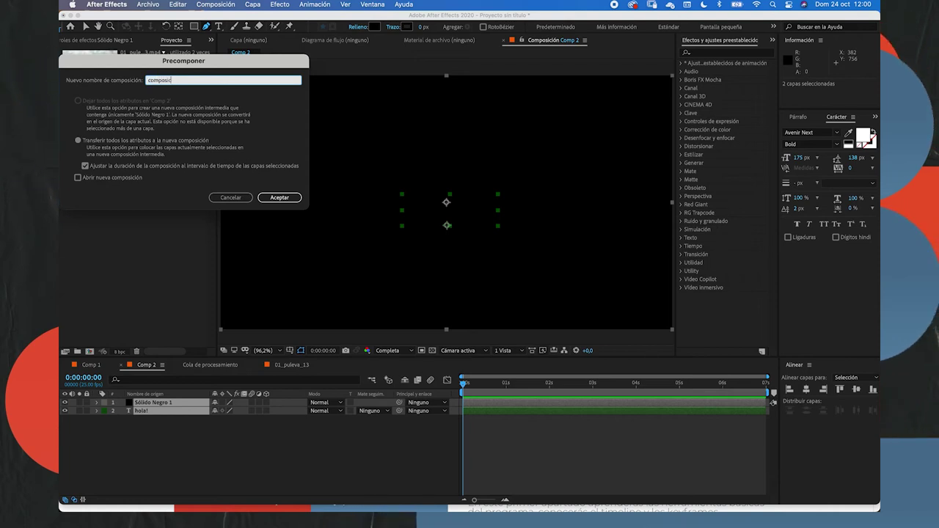
type("ion 3")
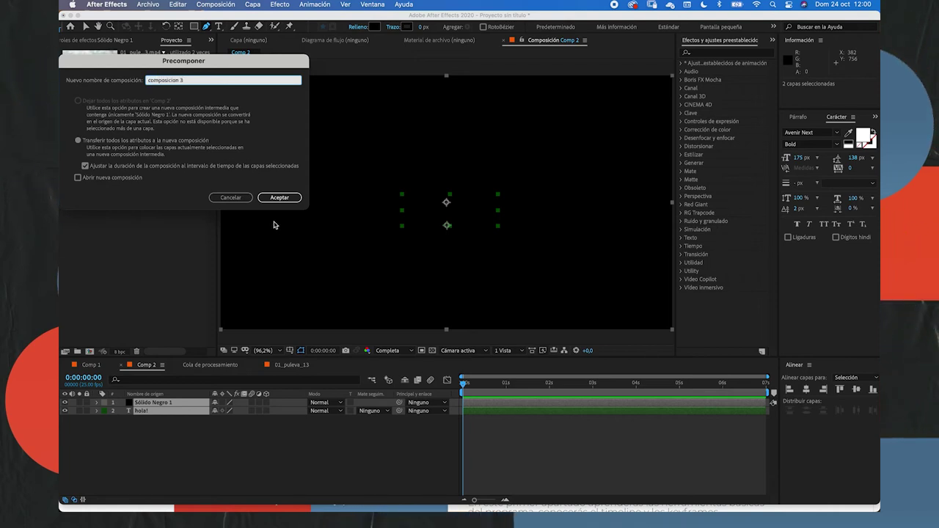
left_click(284, 199)
left_click(281, 200)
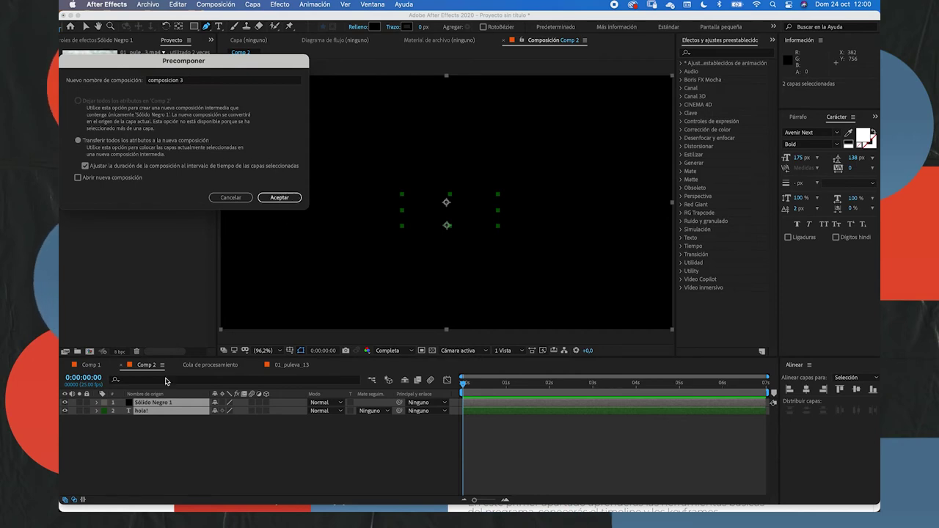
left_click(280, 200)
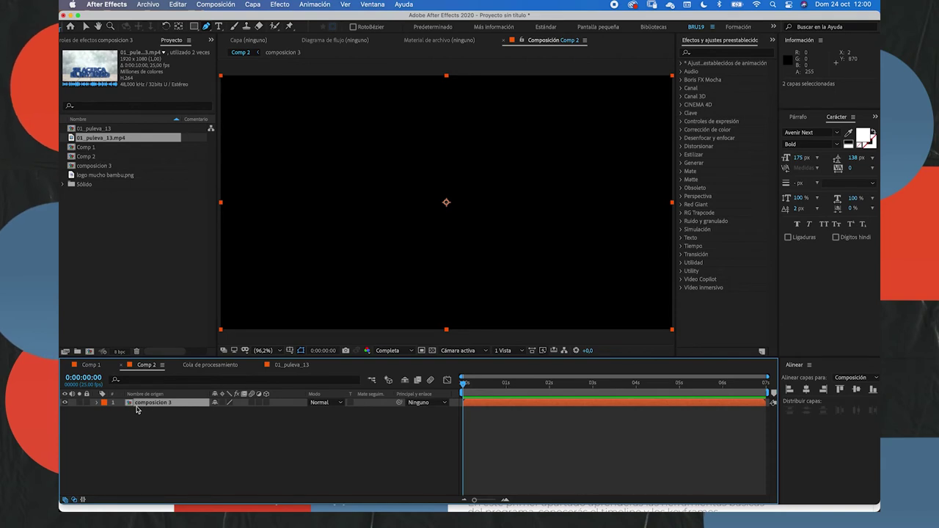
double_click(150, 405)
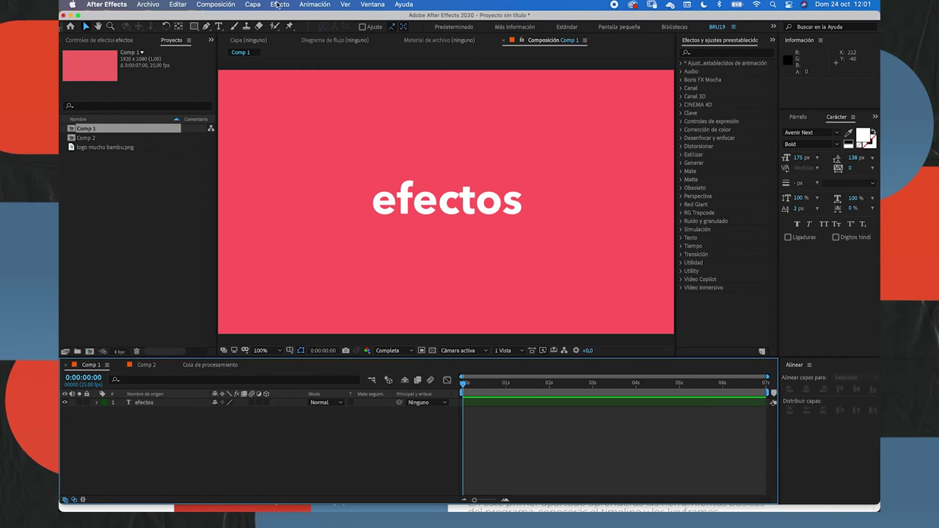
- Apply the Bote de pintura effect from the Generar category to the "efectos" text layer in Comp 1
left_click(278, 6)
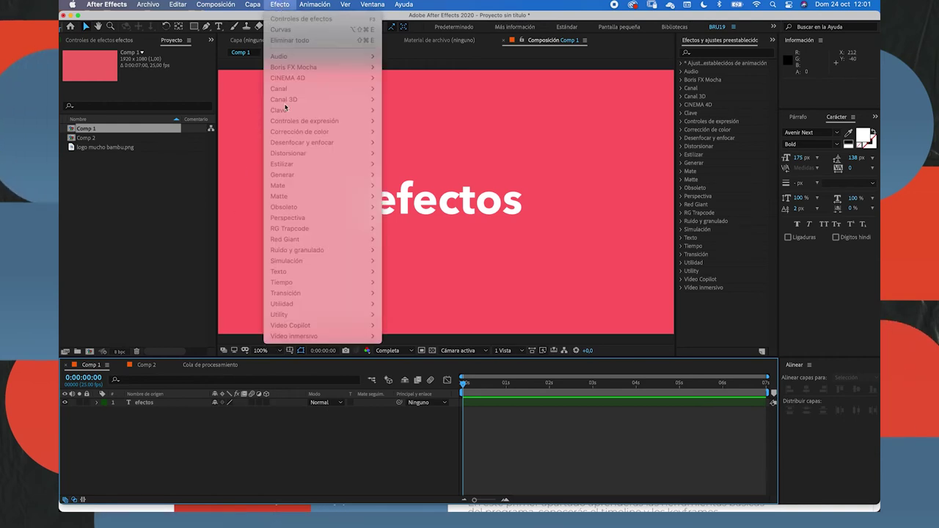
left_click(169, 402)
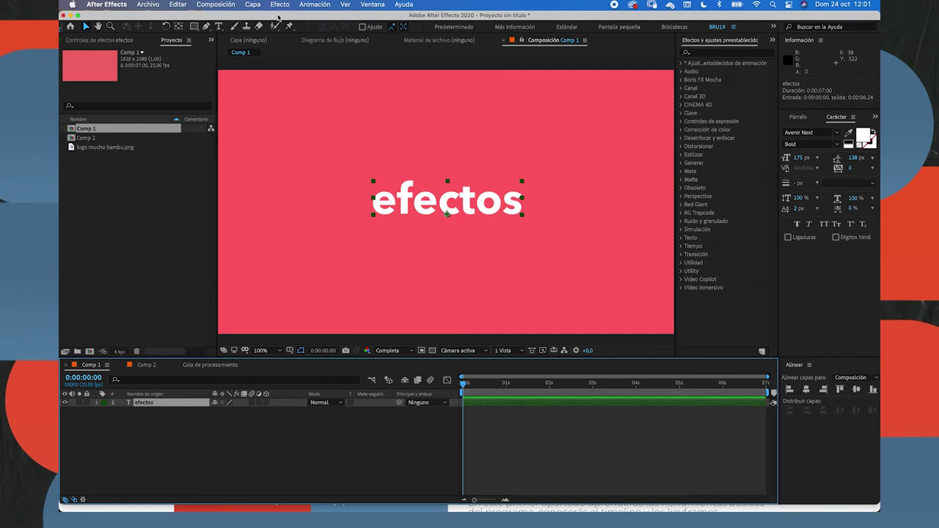
left_click(279, 5)
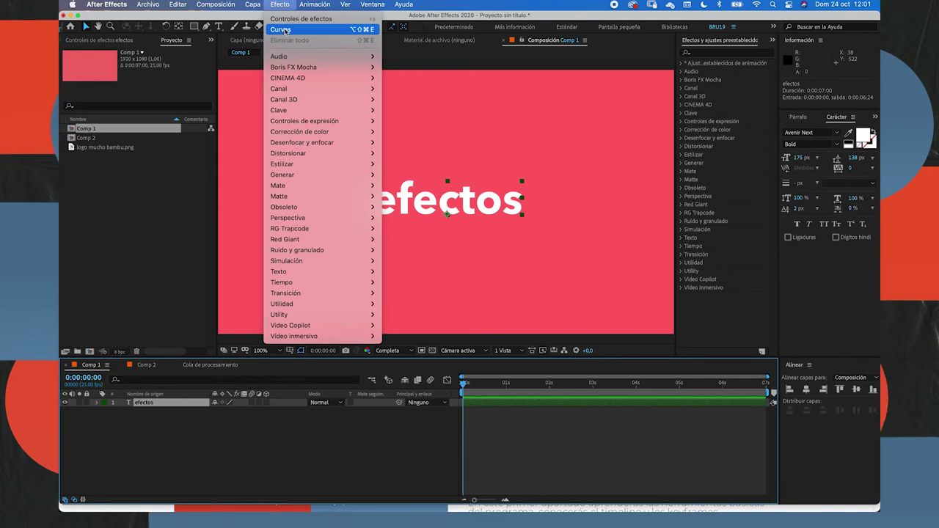
mouse_move(359, 175)
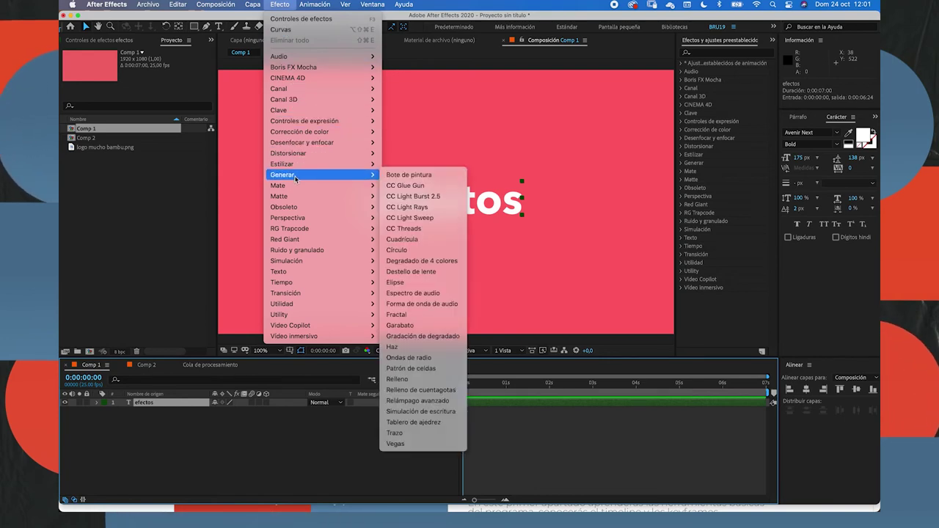
left_click(407, 179)
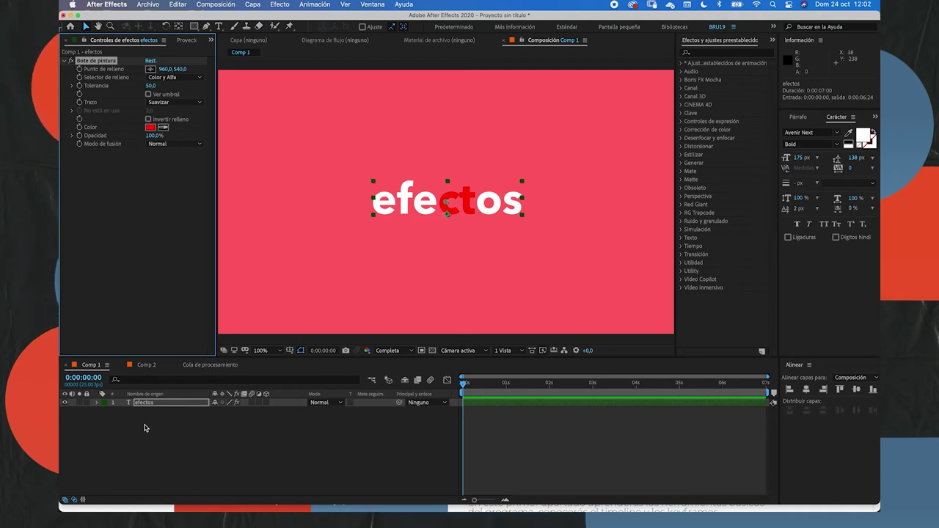
- Replace the Bote de pintura effect on the "efectos" text layer with the Invertir effect from the Canal category
left_click(148, 412)
left_click(146, 405)
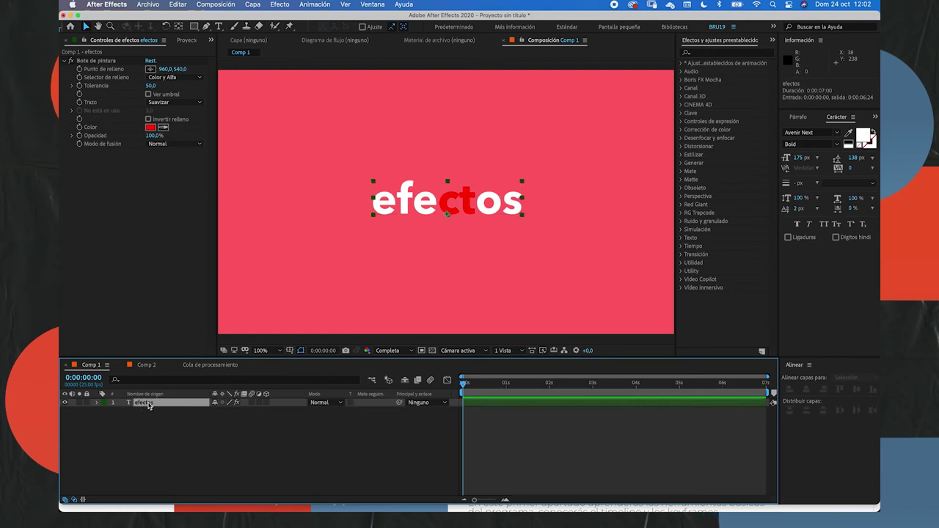
left_click(279, 6)
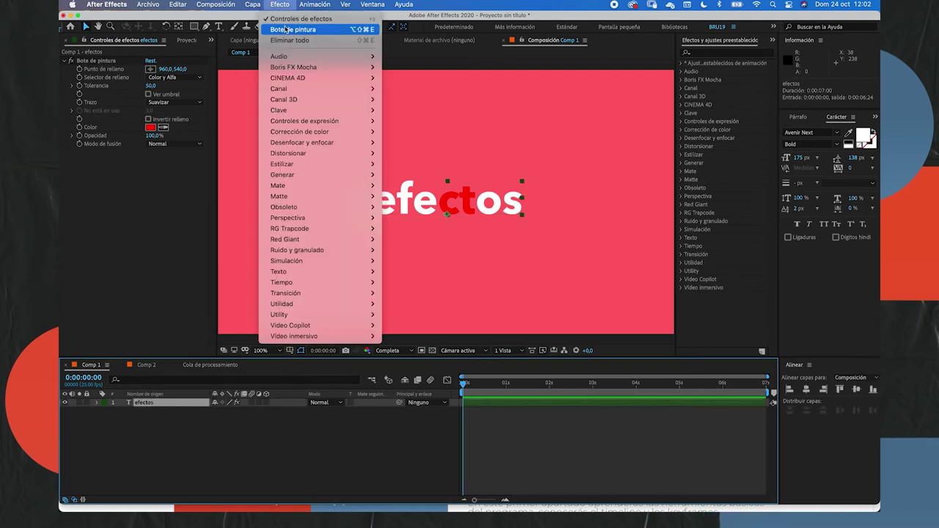
mouse_move(325, 58)
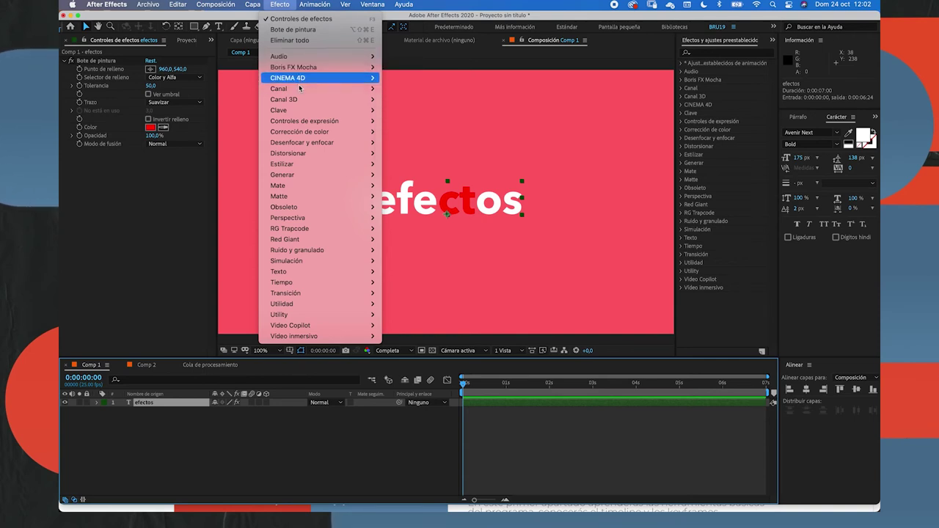
mouse_move(299, 78)
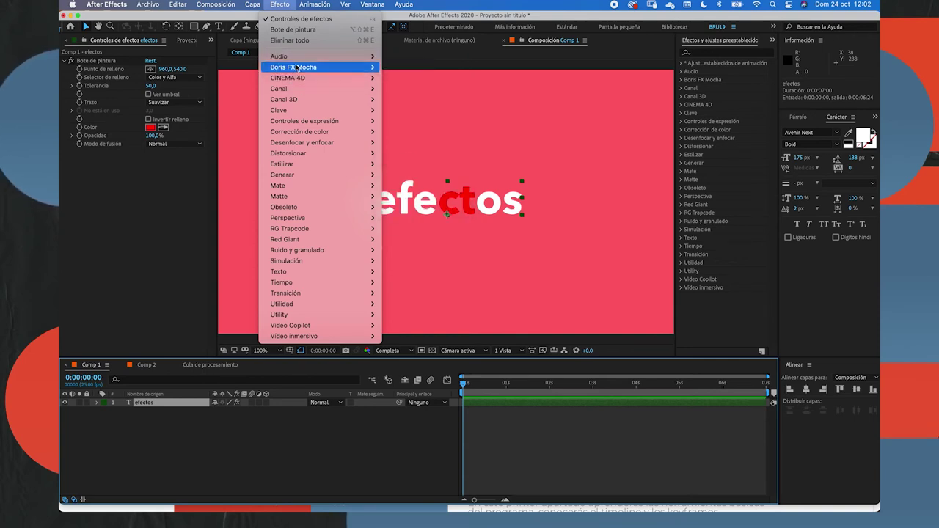
mouse_move(360, 56)
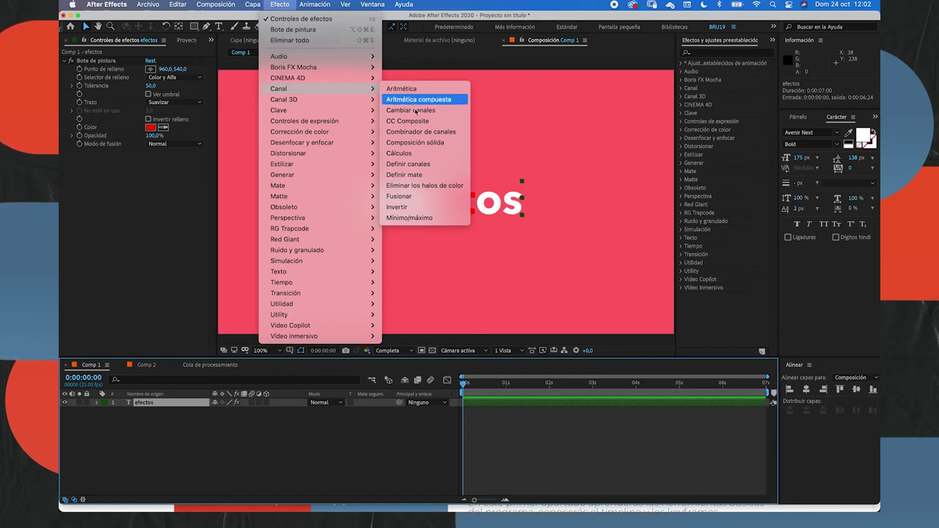
left_click(411, 207)
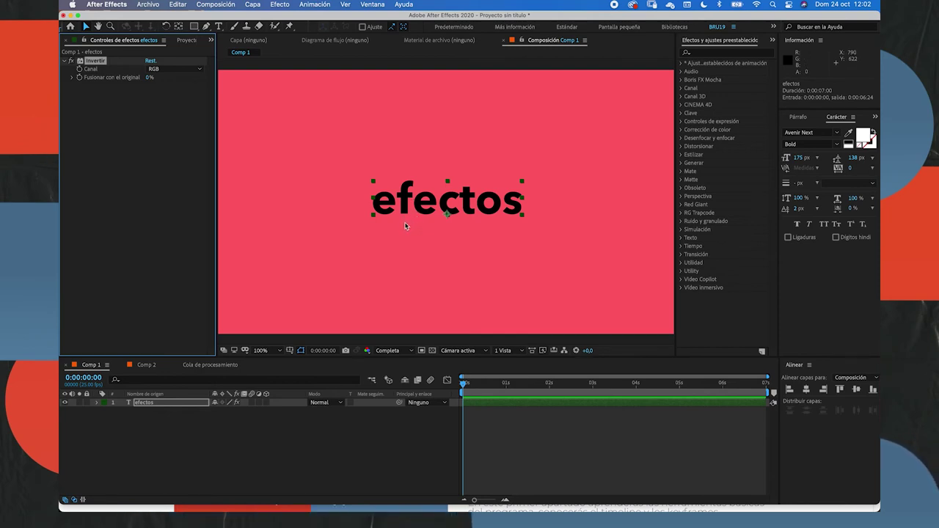
- Add the Clave effects Extraer, with Punto negro set to 1, and Keylight (1.2) to the "efectos" text layer
left_click(279, 6)
mouse_move(297, 112)
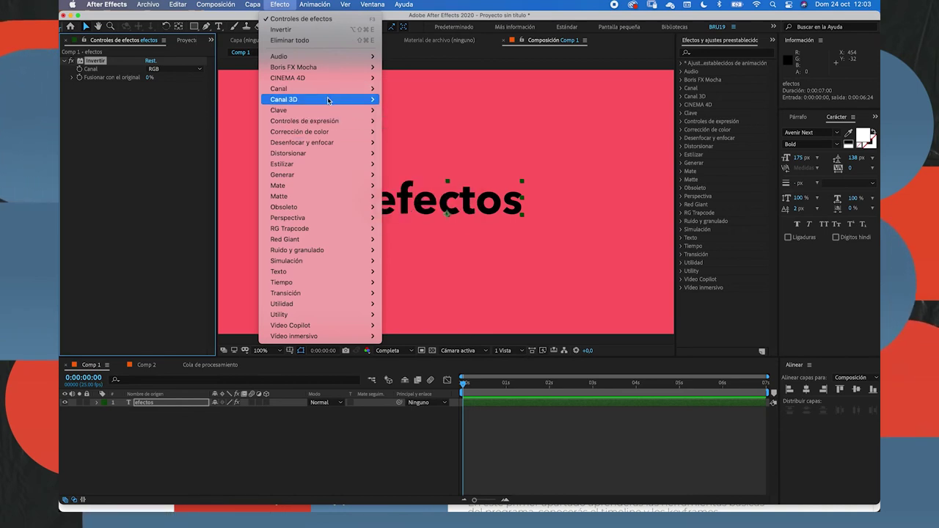
mouse_move(328, 101)
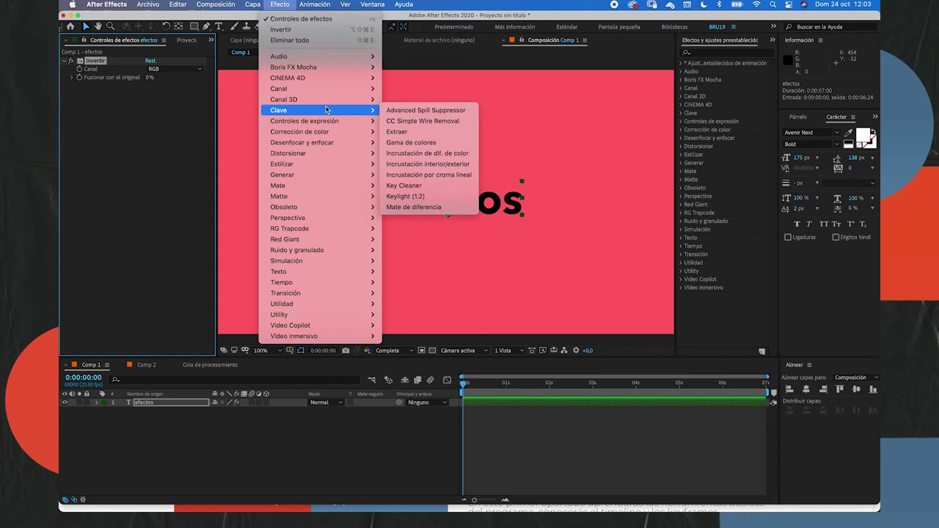
left_click(404, 135)
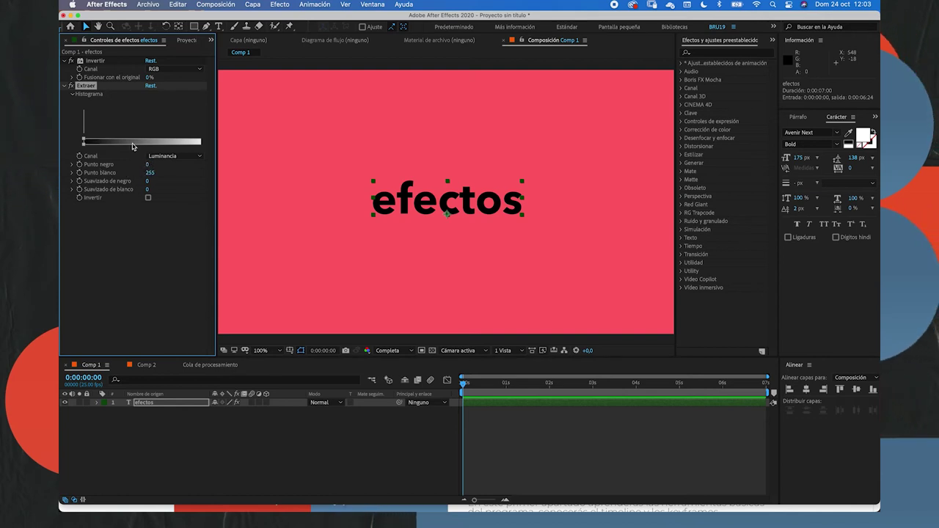
mouse_move(147, 165)
left_mouse_down()
mouse_move(160, 164)
mouse_move(146, 160)
mouse_move(139, 176)
left_mouse_up()
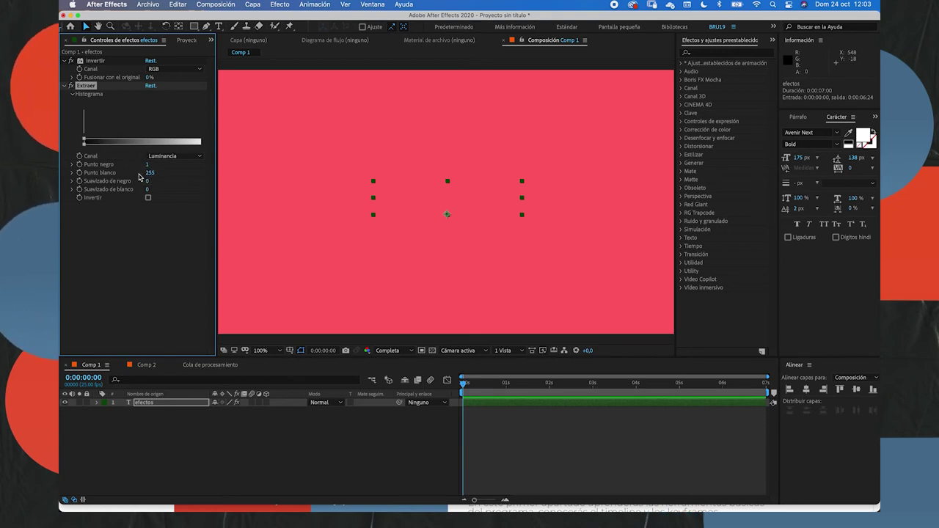
left_click(280, 5)
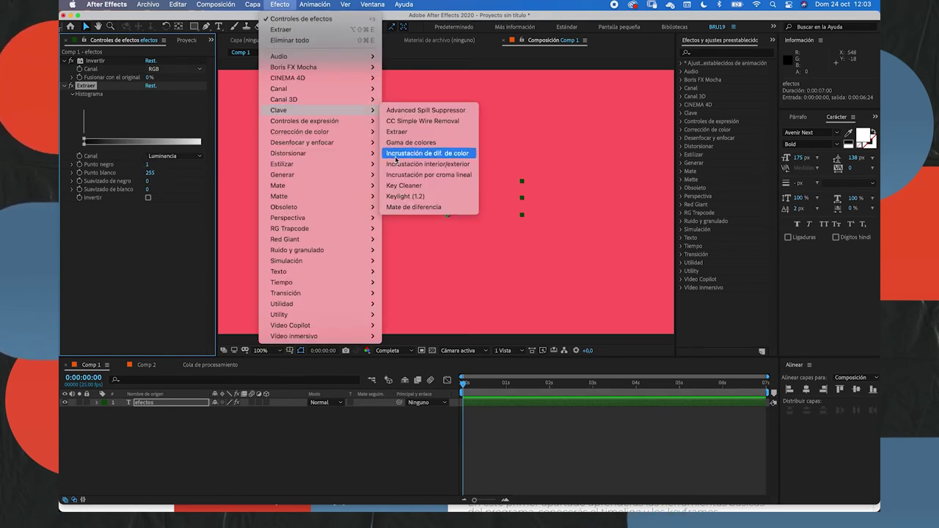
left_click(403, 198)
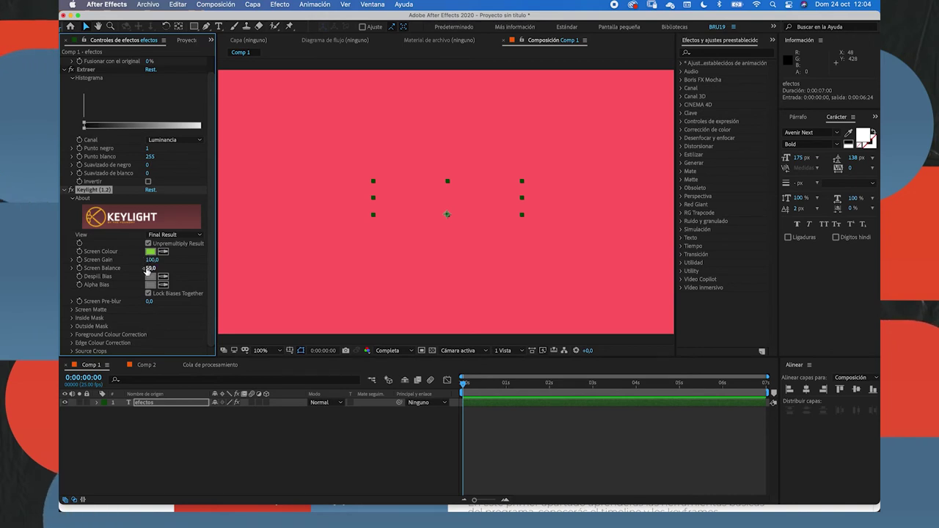
- Import the green-screen PNG of the standing woman into the project and create a new composition from it
right_click(127, 278)
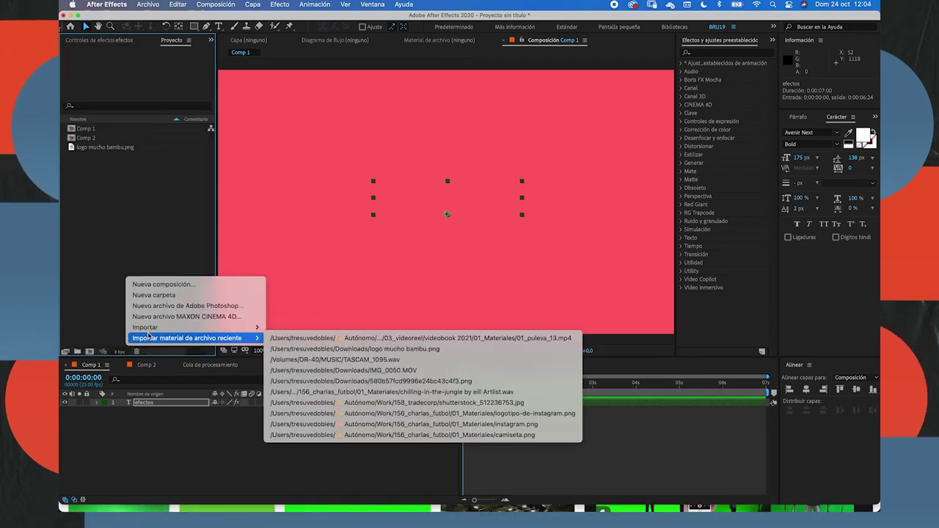
mouse_move(220, 327)
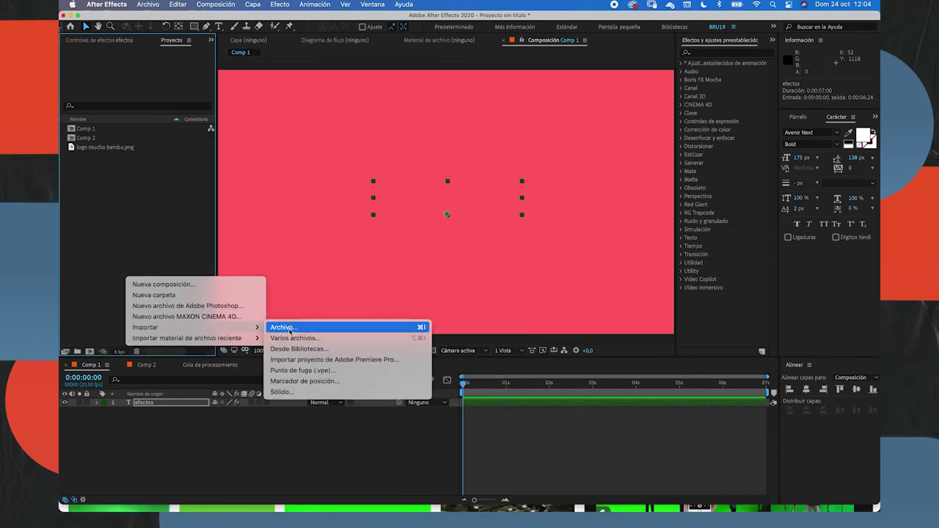
left_click(290, 330)
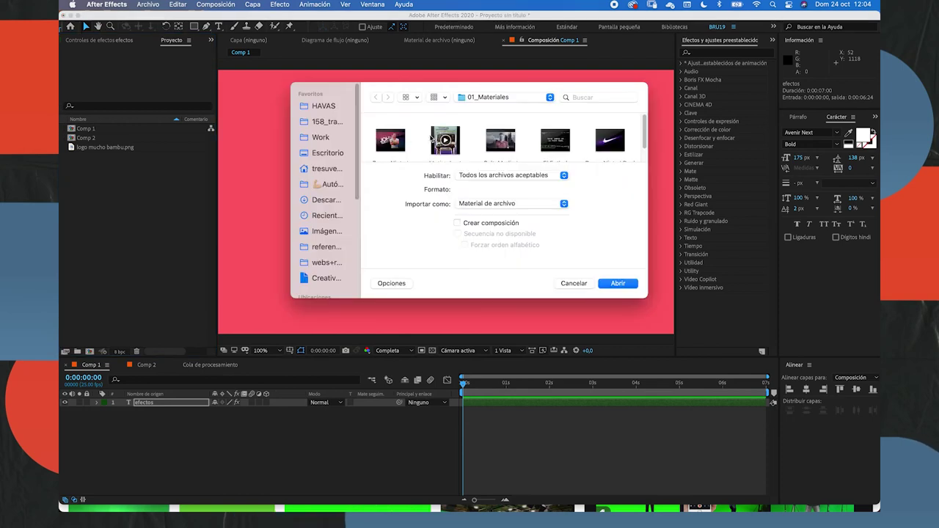
left_click(325, 200)
double_click(391, 139)
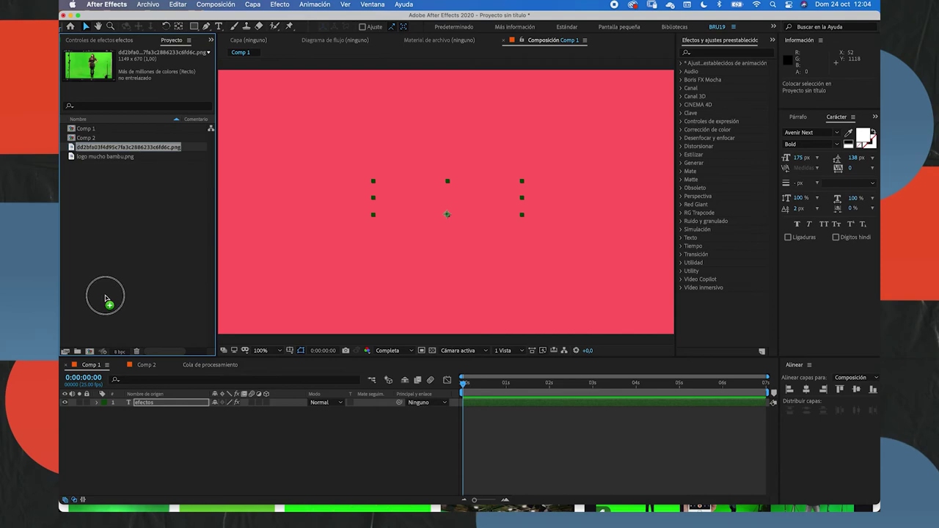
left_click(90, 352)
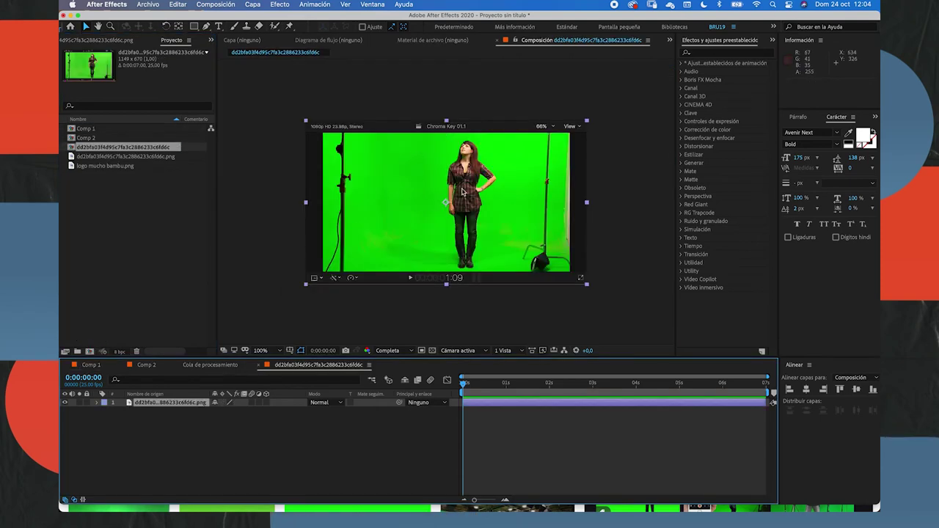
- Apply Keylight (1.2) to the green-screen image layer and sample the green backdrop as its Screen Colour
left_click(279, 5)
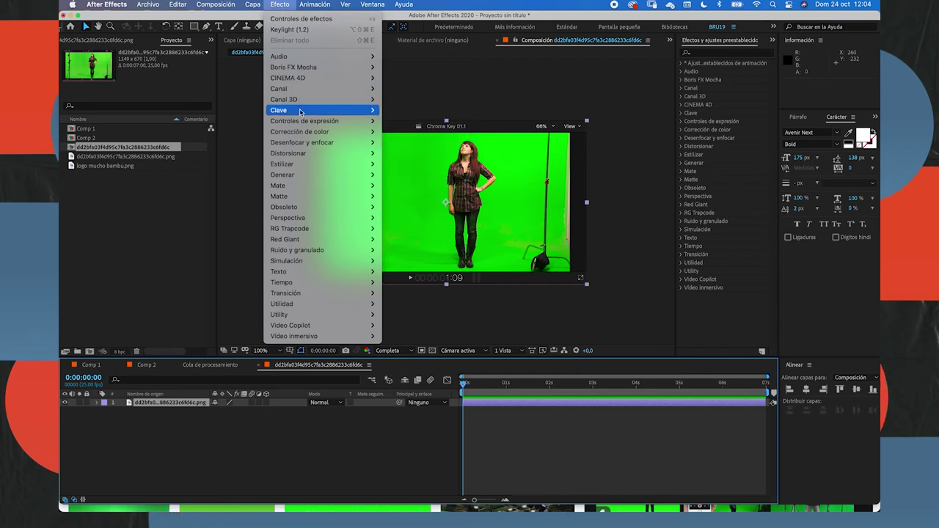
mouse_move(308, 111)
left_click(405, 196)
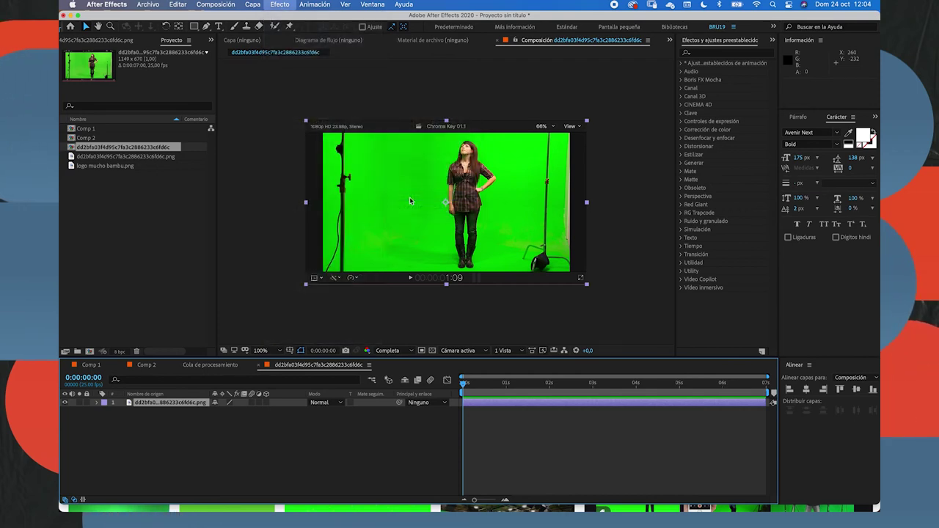
left_click(372, 174)
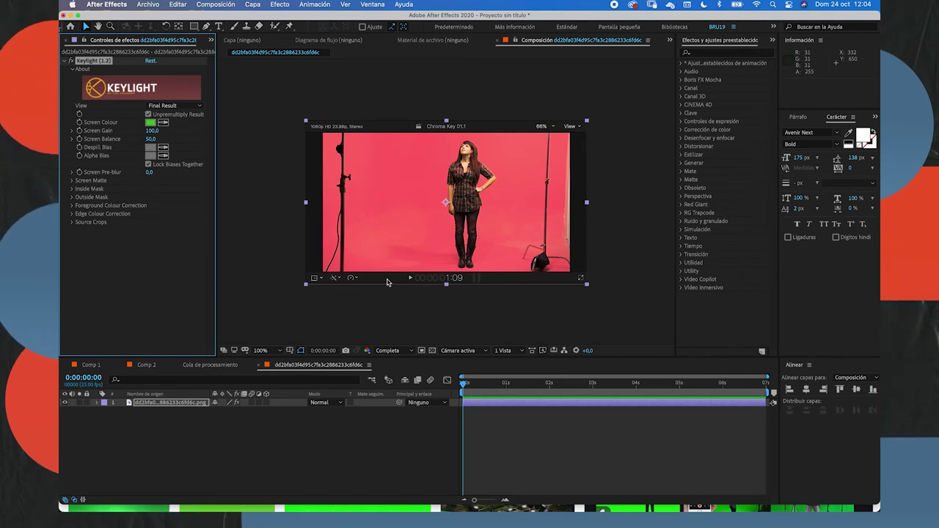
- Create a composition-sized blue solid and place it below the keyed image layer
right_click(224, 436)
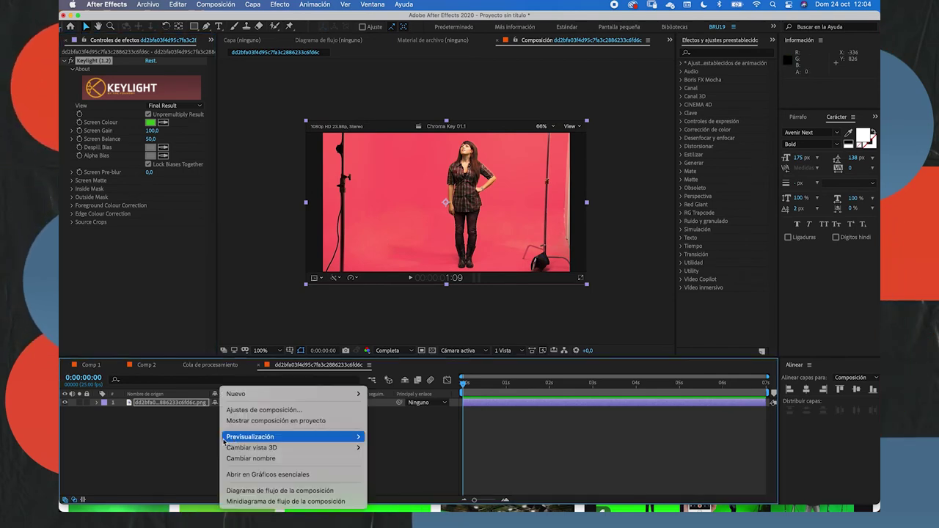
mouse_move(257, 401)
left_click(387, 415)
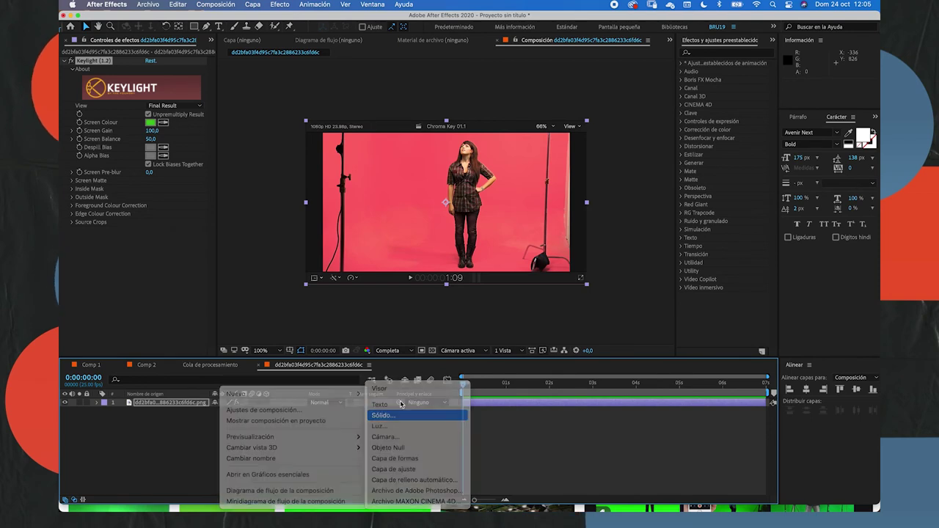
left_click(196, 224)
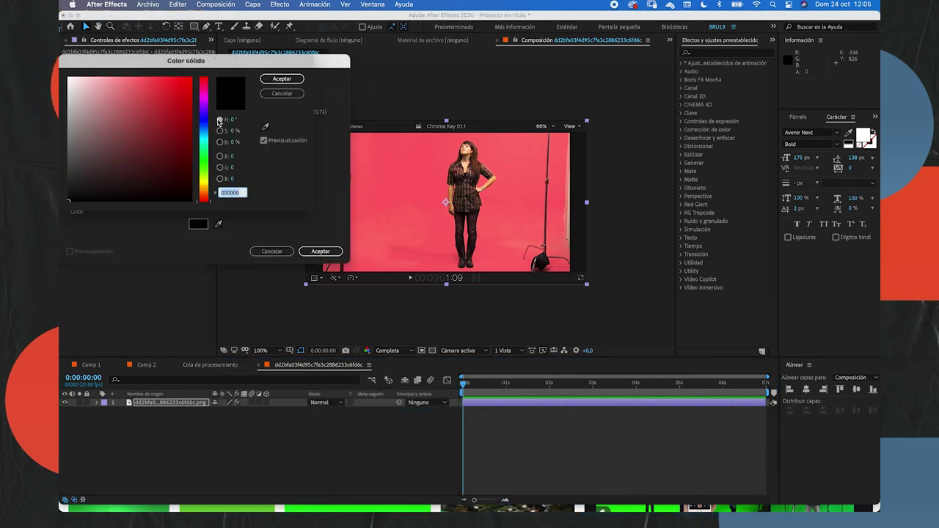
left_click(204, 118)
left_click(164, 100)
left_click(281, 78)
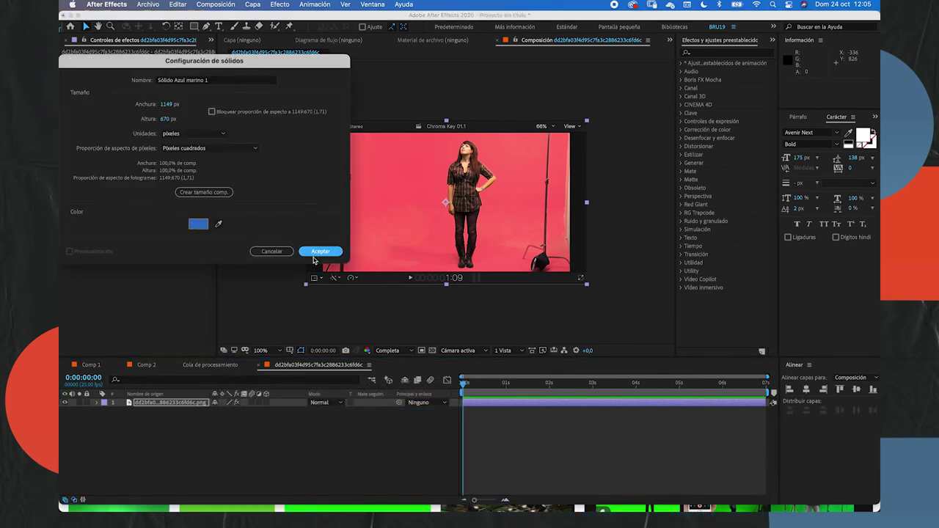
left_click(320, 251)
left_click_drag(162, 403, 163, 480)
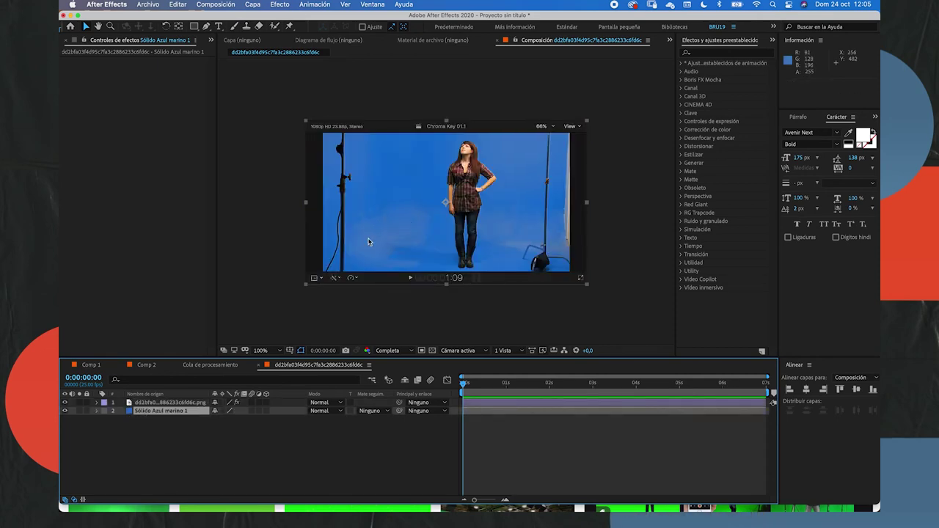
- Set Keylight's Screen Gain on the image layer to 138
left_click(165, 403)
left_click(154, 131)
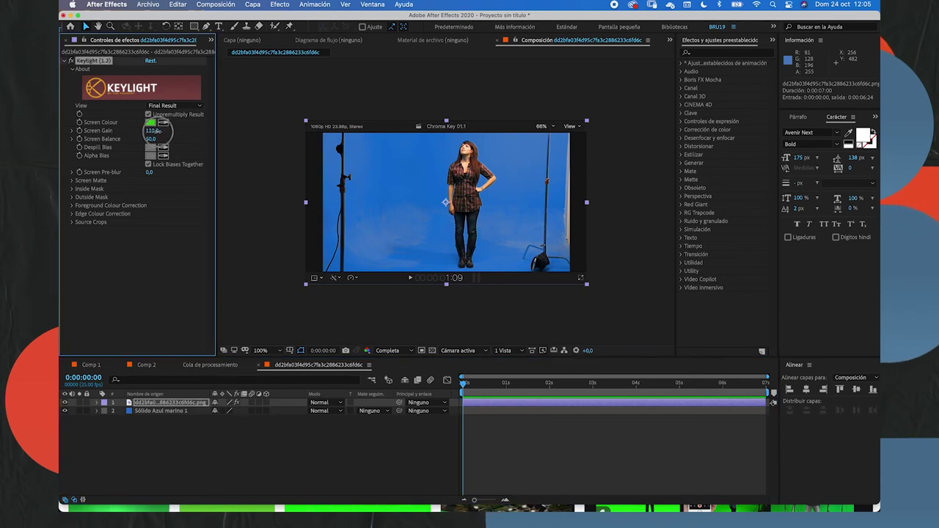
type("140")
key("Return")
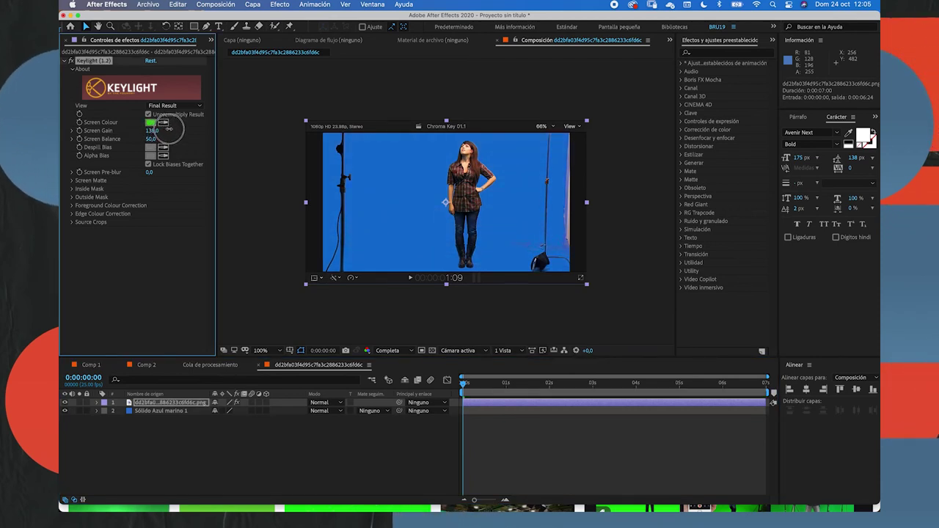
left_click_drag(169, 129, 171, 129)
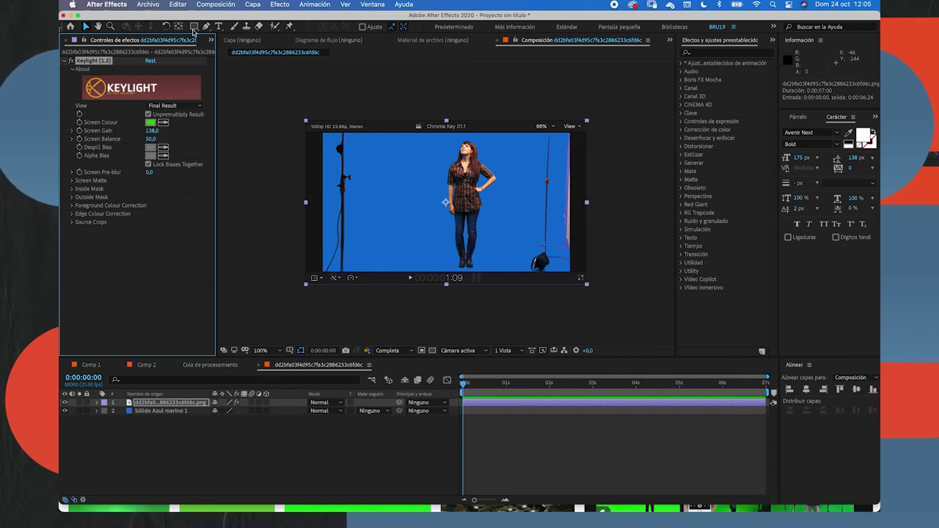
- Draw a rectangular mask around the woman on the image layer and move the layer to about 486.5, 357
left_click(194, 27)
left_click_drag(435, 138, 500, 266)
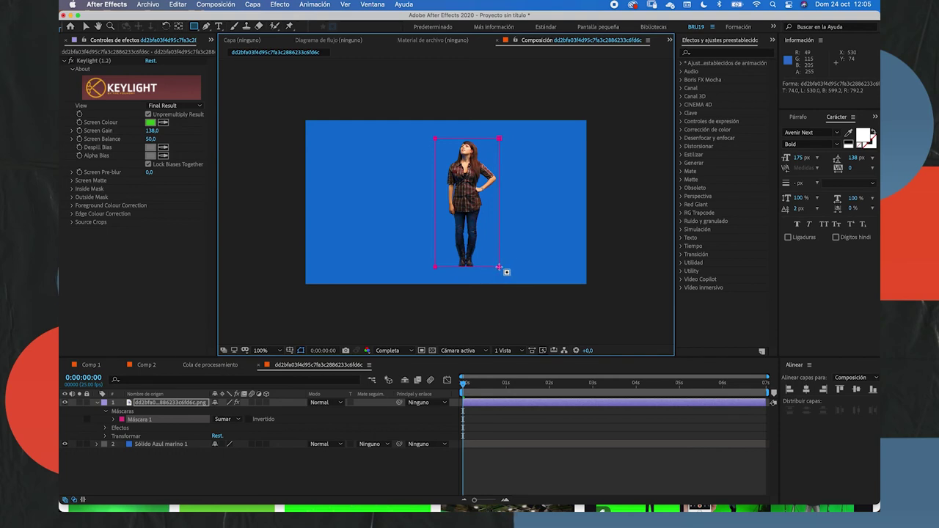
left_click(177, 403)
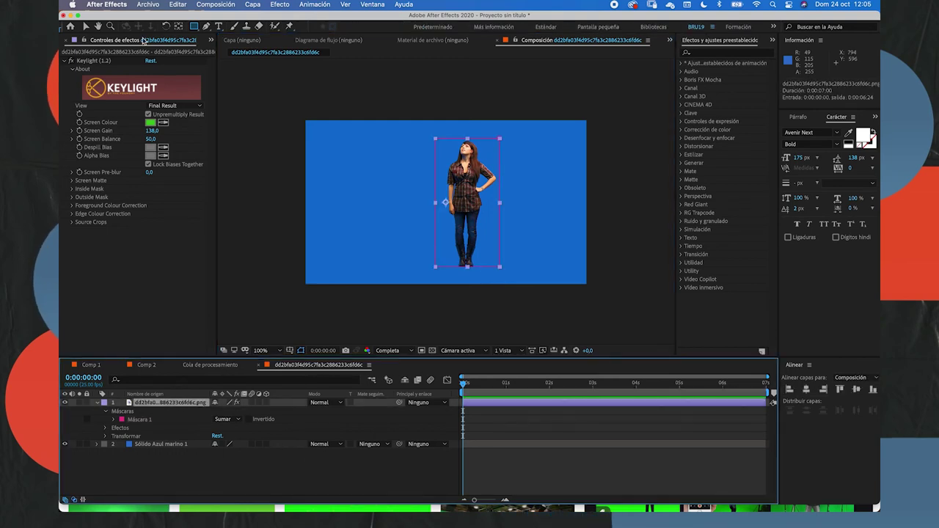
left_click(86, 27)
mouse_move(470, 185)
left_mouse_down()
mouse_move(385, 188)
mouse_move(530, 183)
mouse_move(454, 187)
left_mouse_up()
- Apply the Desenfoque gaussiano effect to the keyed image layer
left_click(280, 3)
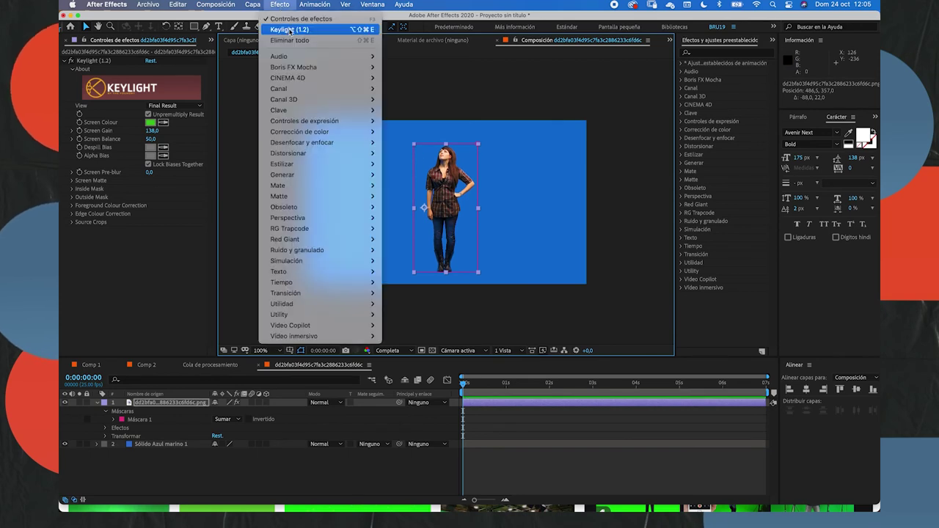
mouse_move(284, 110)
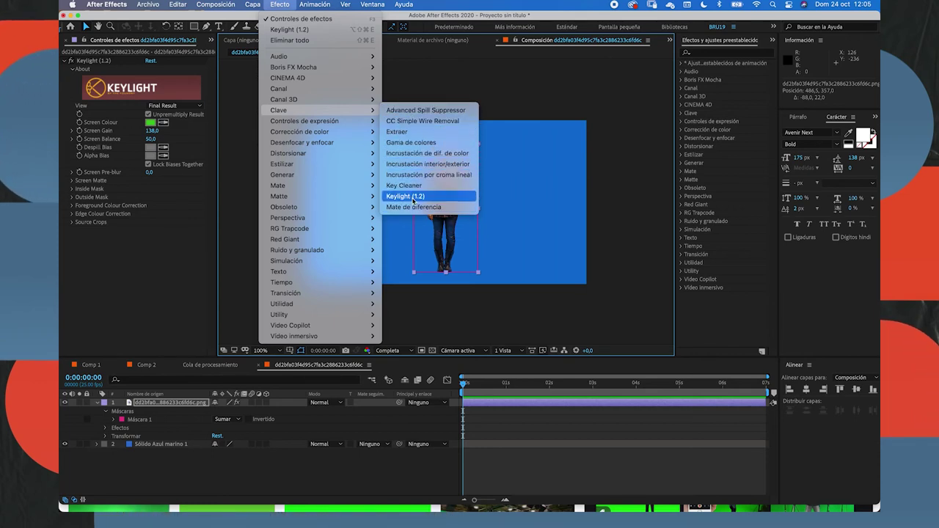
mouse_move(320, 123)
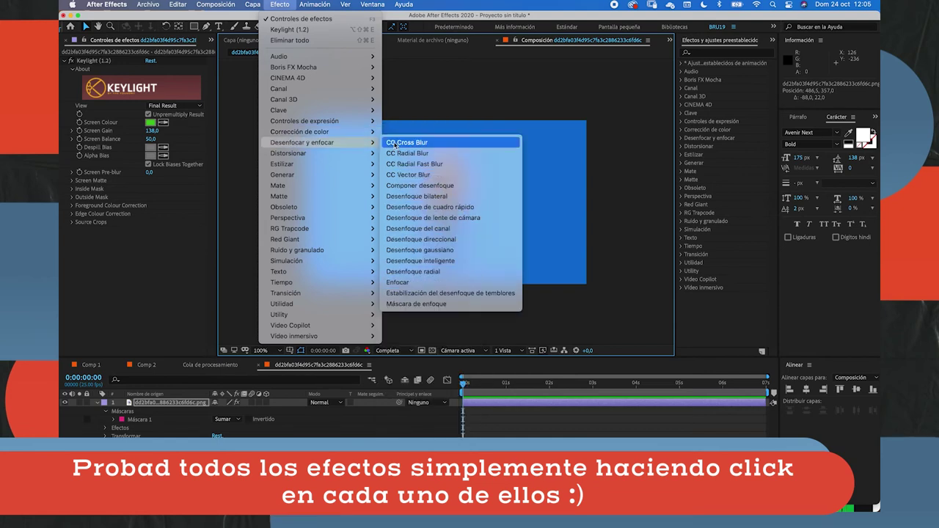
left_click(422, 250)
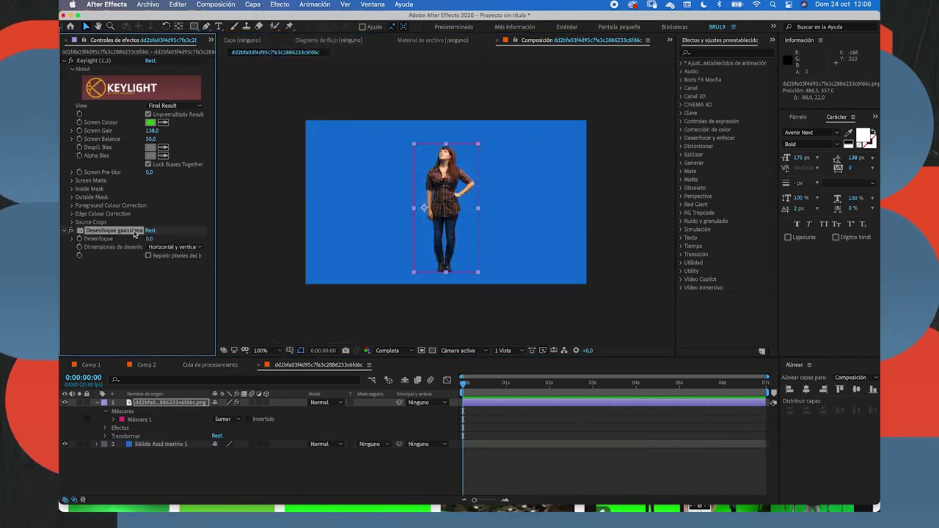
- Keyframe the Gaussian blur's Desenfoque from about 23.4 at 0 seconds to 0 at 1 second
left_click_drag(149, 239, 272, 227)
left_click(508, 386)
left_click(152, 239)
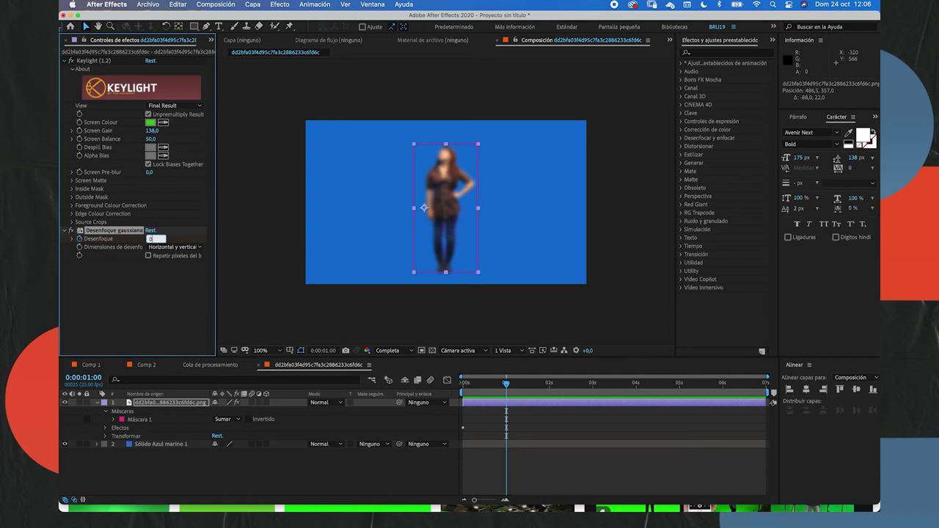
left_click(429, 394)
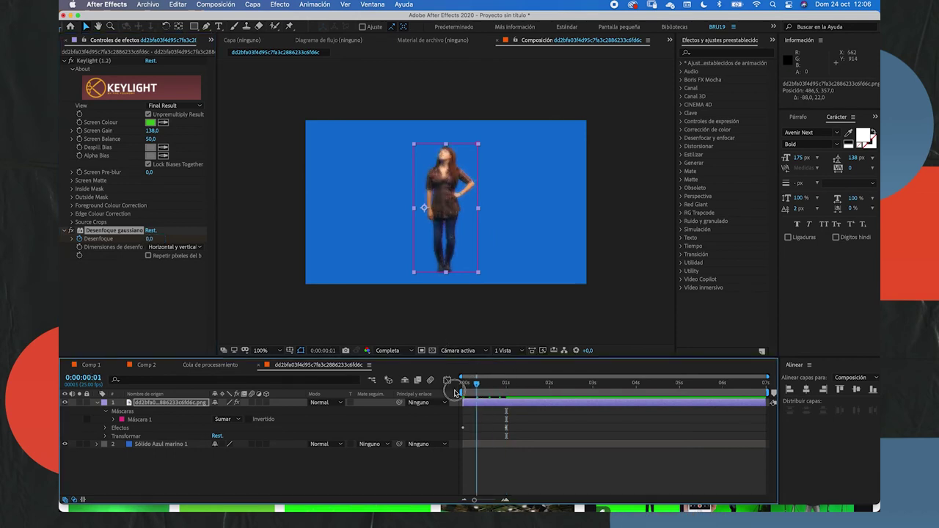
- Preview the blur animation from the start of the composition
key("Home")
key("space")
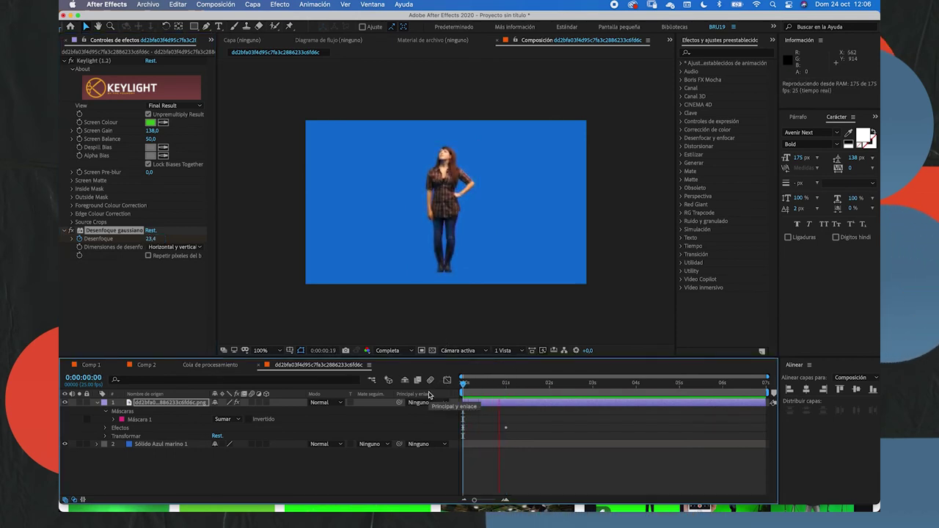
key("space")
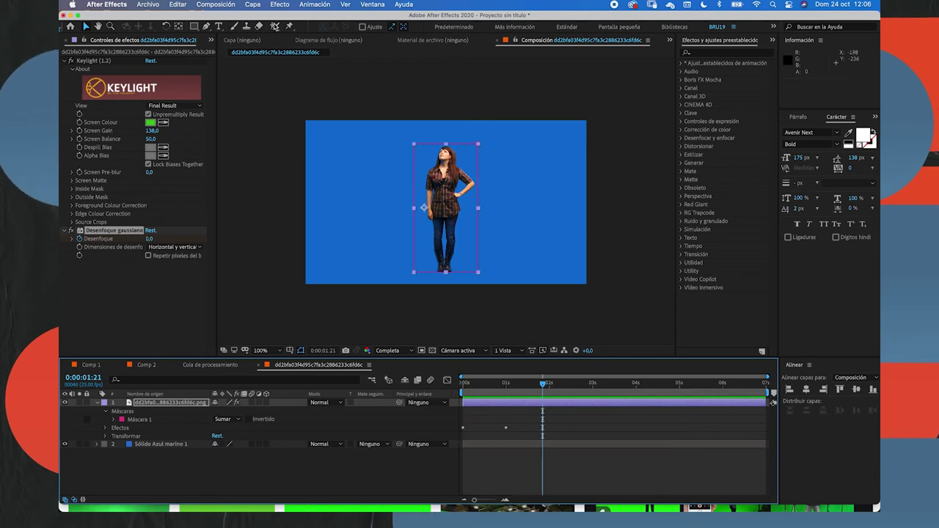
- Apply the Abombar distortion to the image layer and centre it on the woman's head at about 656.5, 115
left_click(279, 5)
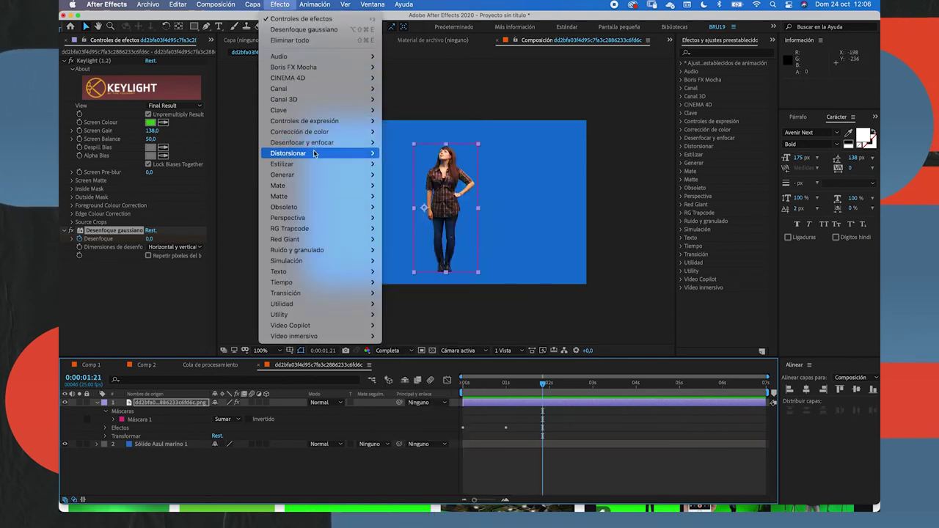
mouse_move(314, 155)
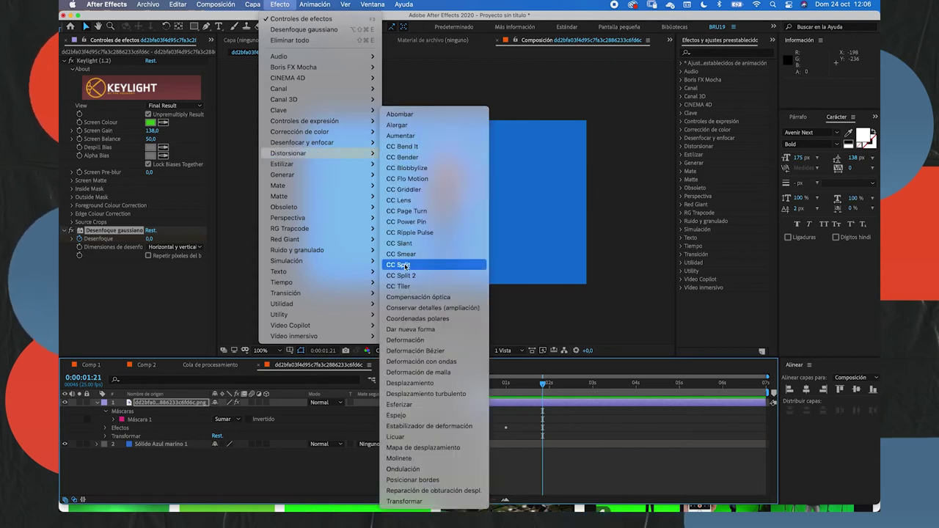
left_click(401, 114)
left_click_drag(424, 212, 438, 167)
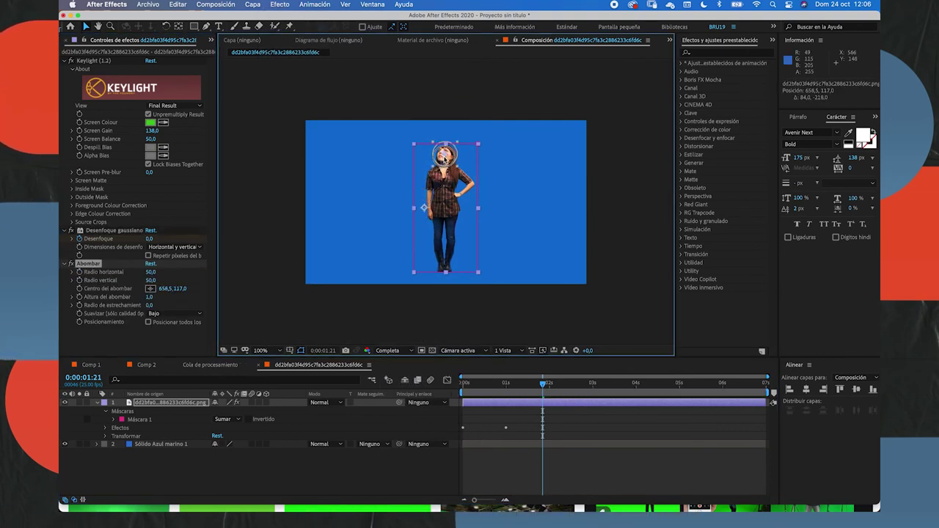
- Enlarge the Abombar radii to 154 horizontal and 148 vertical and move its centre to about 656.5, 139
left_click_drag(150, 274, 193, 272)
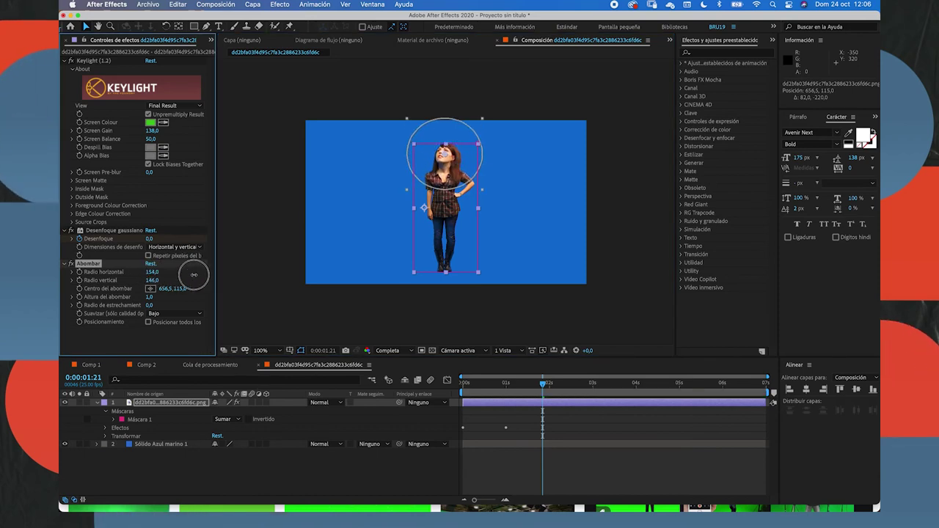
left_click_drag(446, 156, 448, 164)
left_click(345, 473)
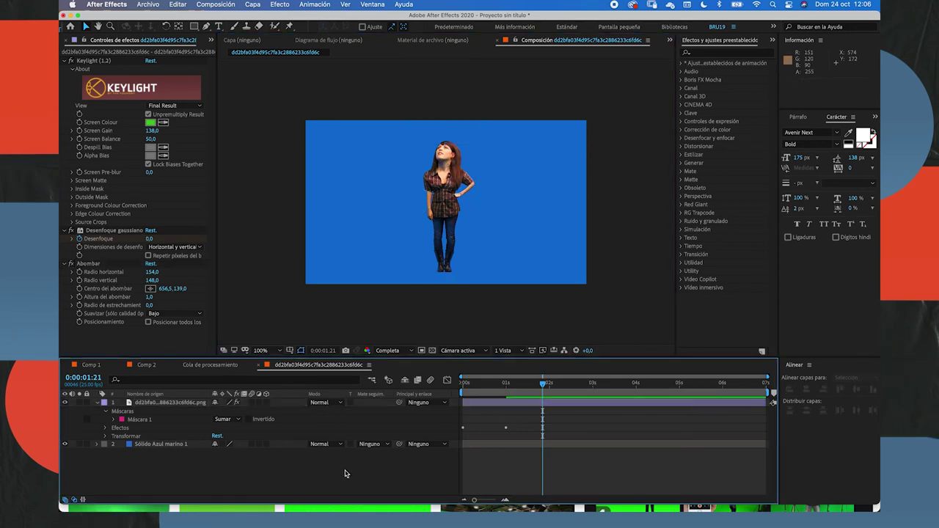
- Apply the Mosaico effect to the image layer with 50 horizontal and 50 vertical blocks
left_click(279, 5)
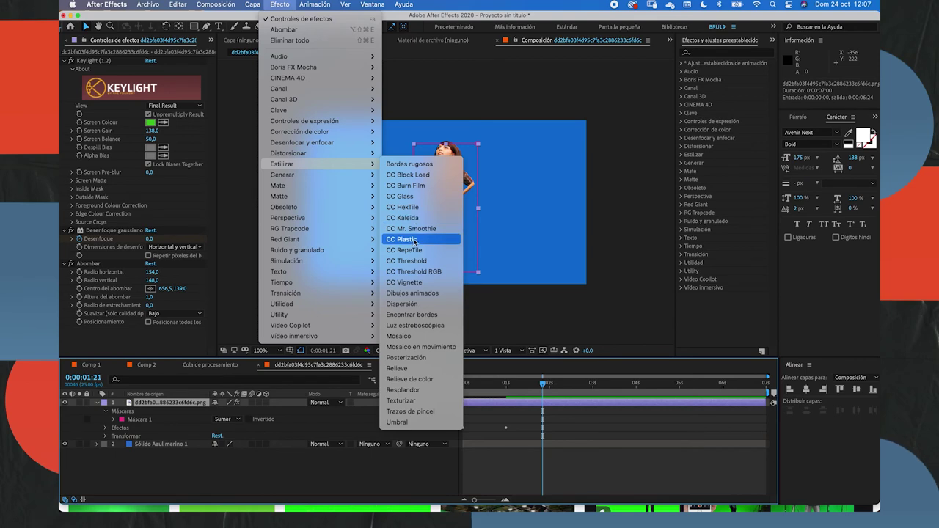
left_click(406, 337)
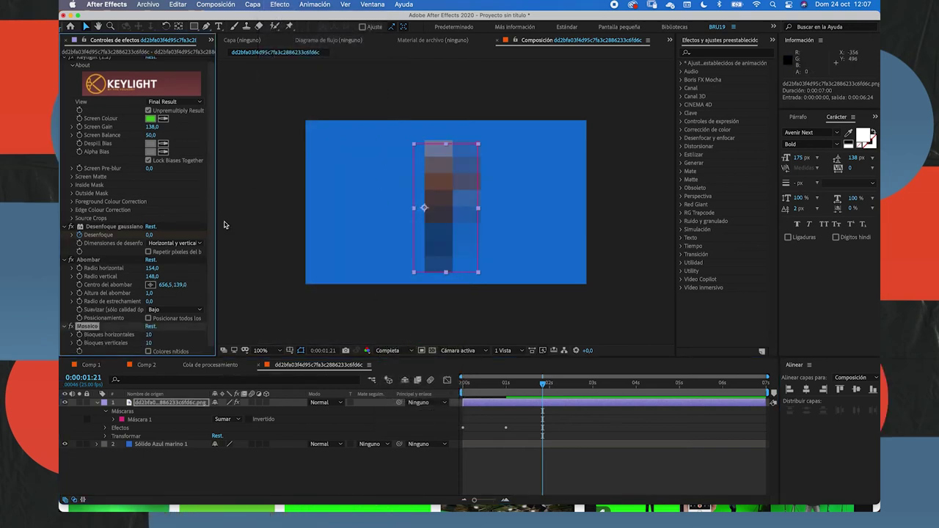
mouse_move(149, 335)
left_mouse_down()
mouse_move(161, 334)
mouse_move(153, 336)
left_mouse_up()
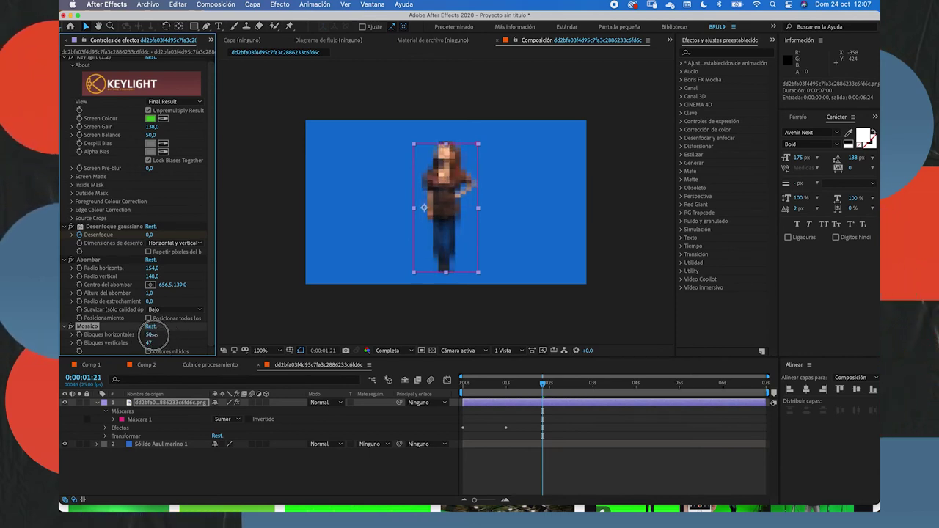
left_click(151, 334)
type("50")
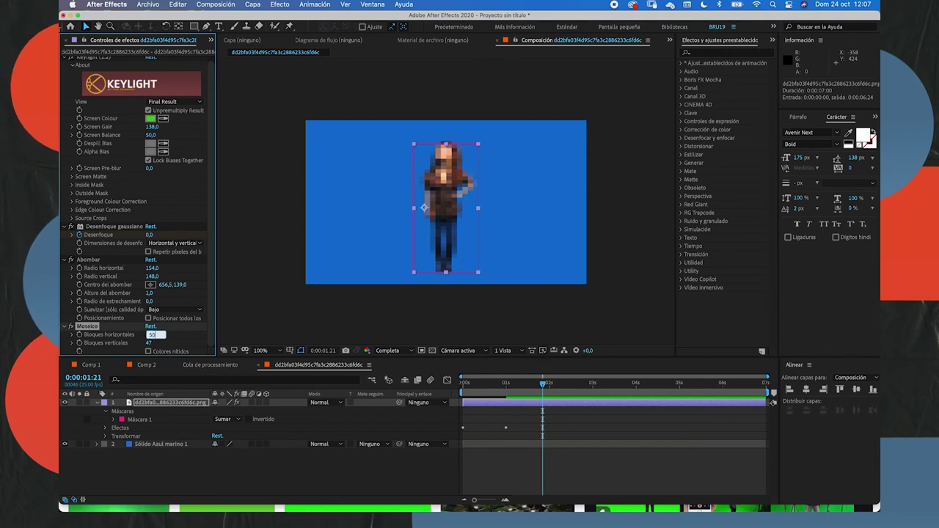
left_click(151, 342)
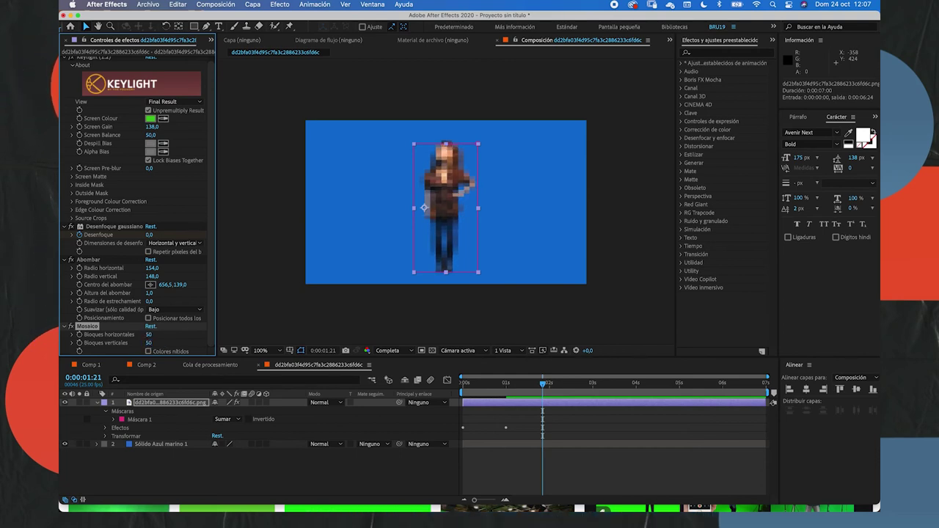
left_click(279, 5)
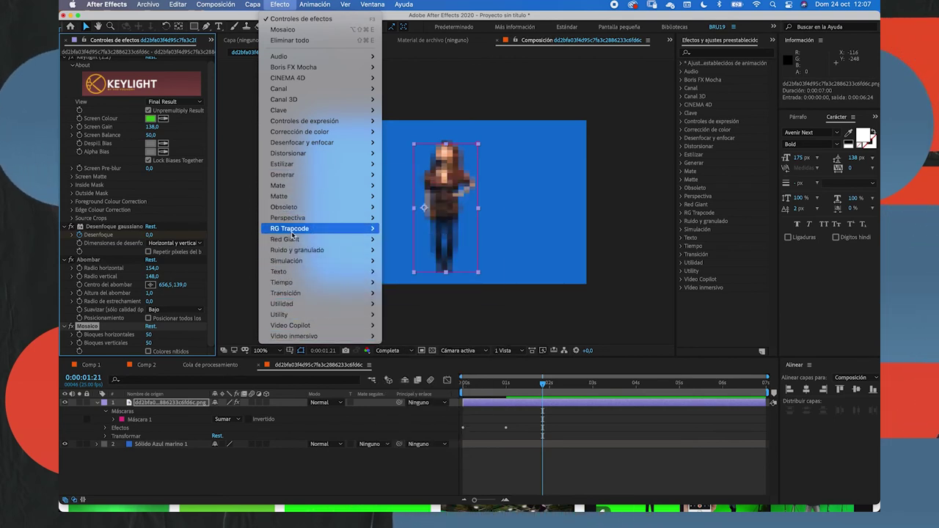
mouse_move(295, 234)
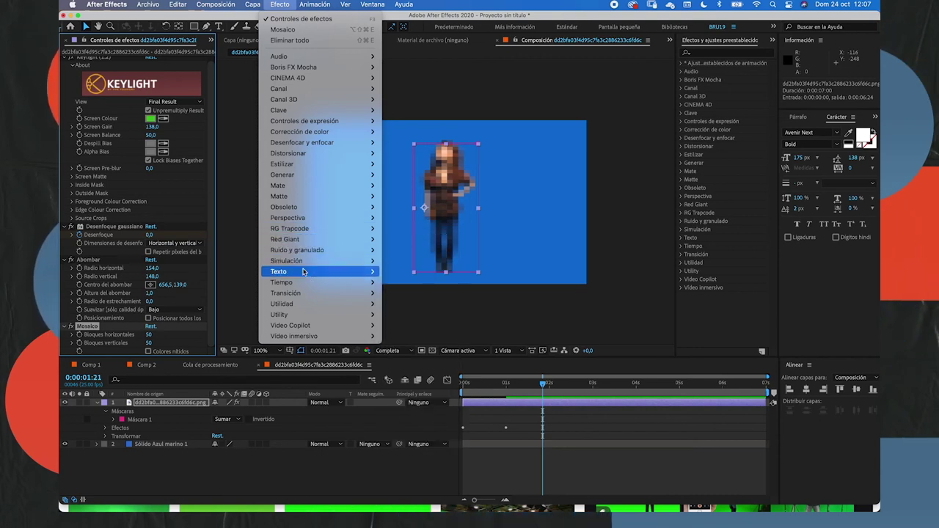
mouse_move(306, 328)
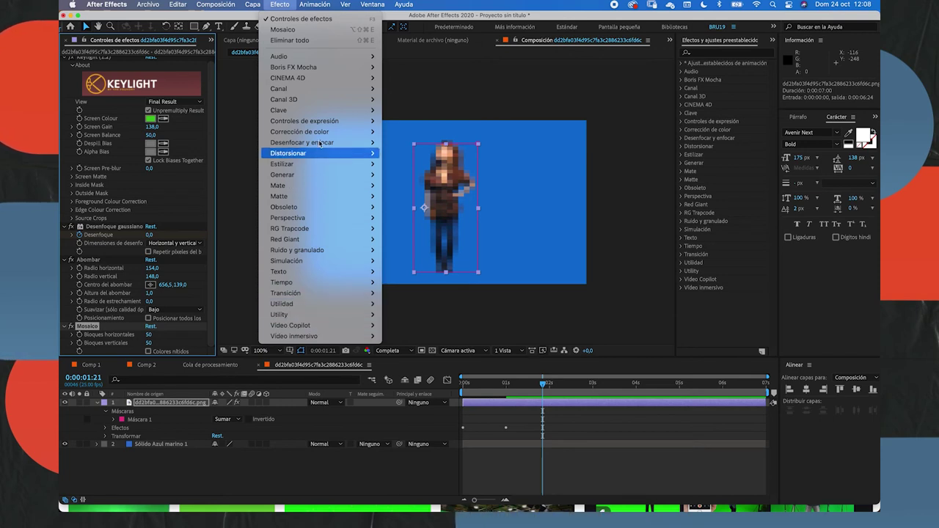
mouse_move(313, 153)
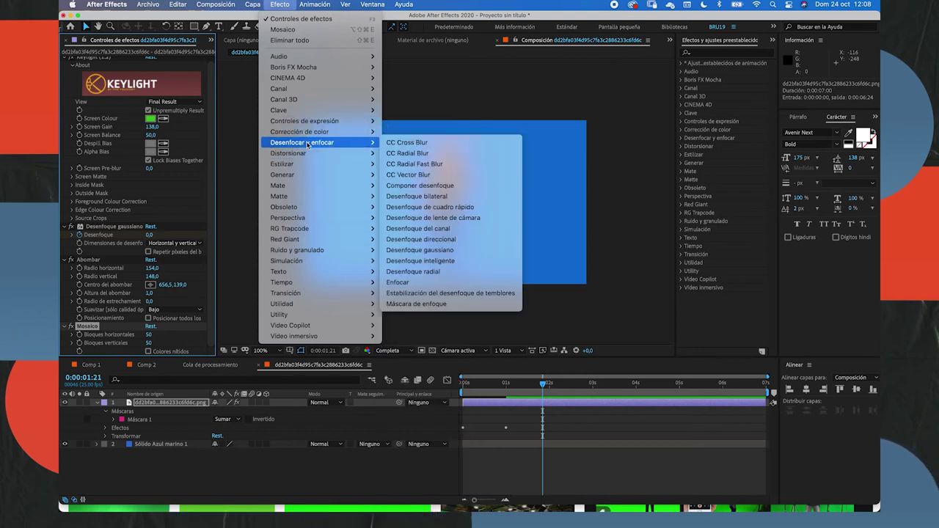
left_click(405, 53)
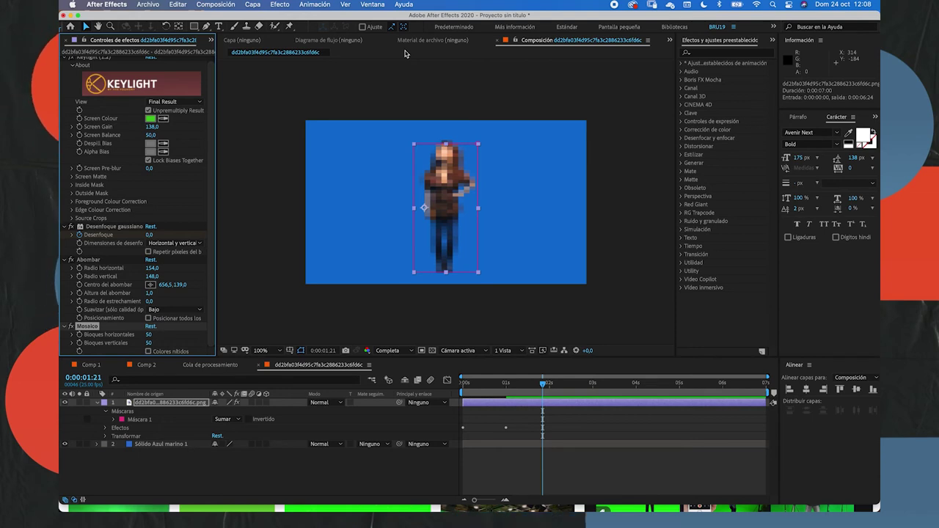
- Show the project's items and switch to Safari to view the muchobambu.com page
key("super+0")
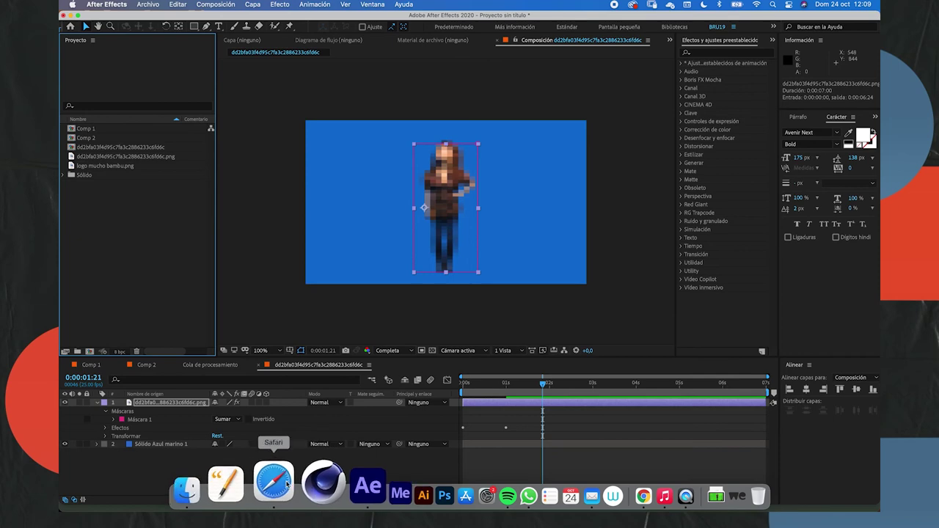
left_click(270, 481)
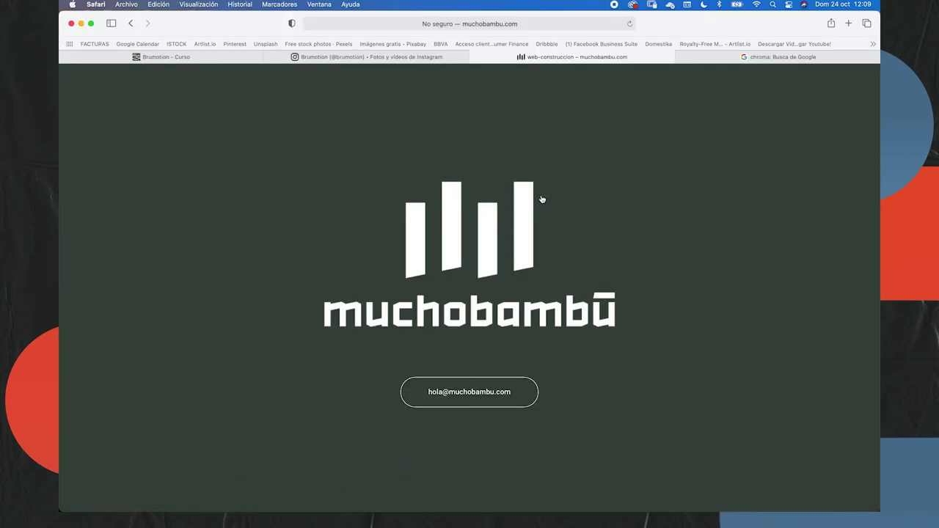
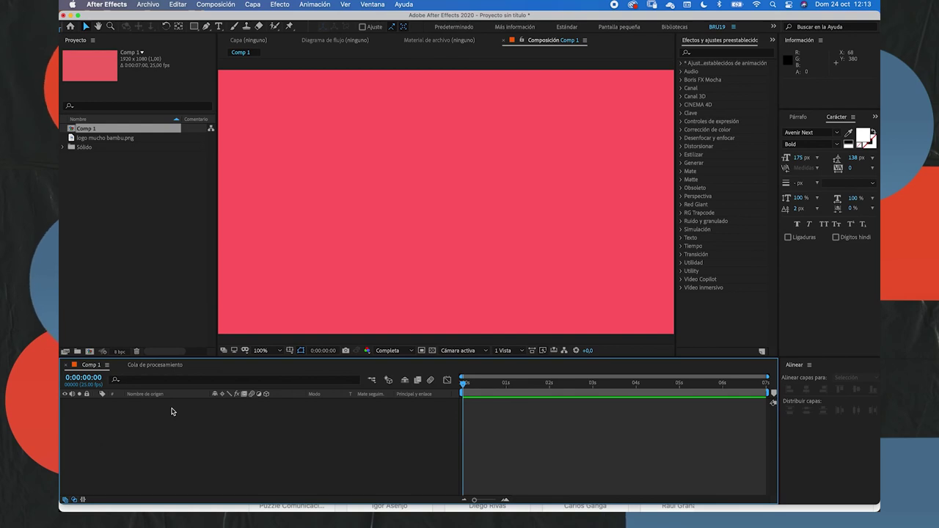
- Add logo mucho bambu.png from the project to the Comp 1 timeline as a layer
left_click(114, 139)
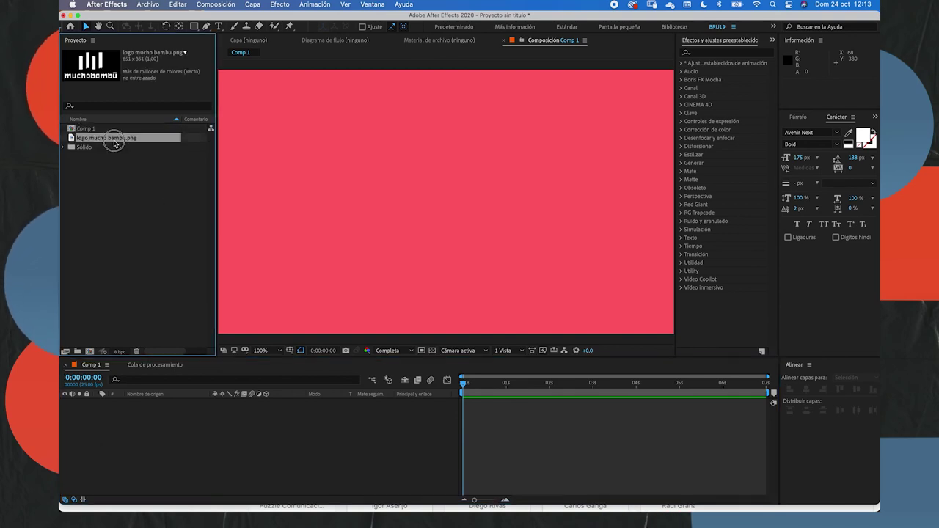
left_click_drag(114, 144, 199, 378)
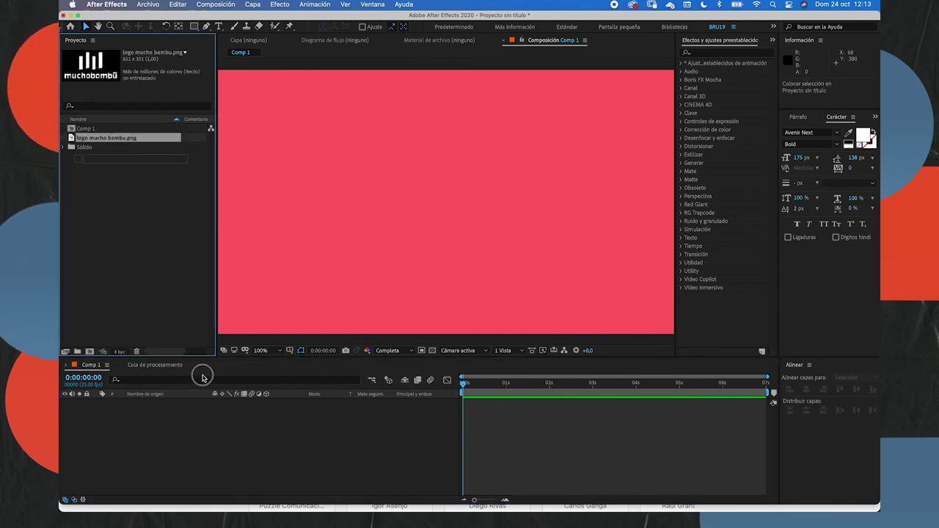
left_click(251, 461)
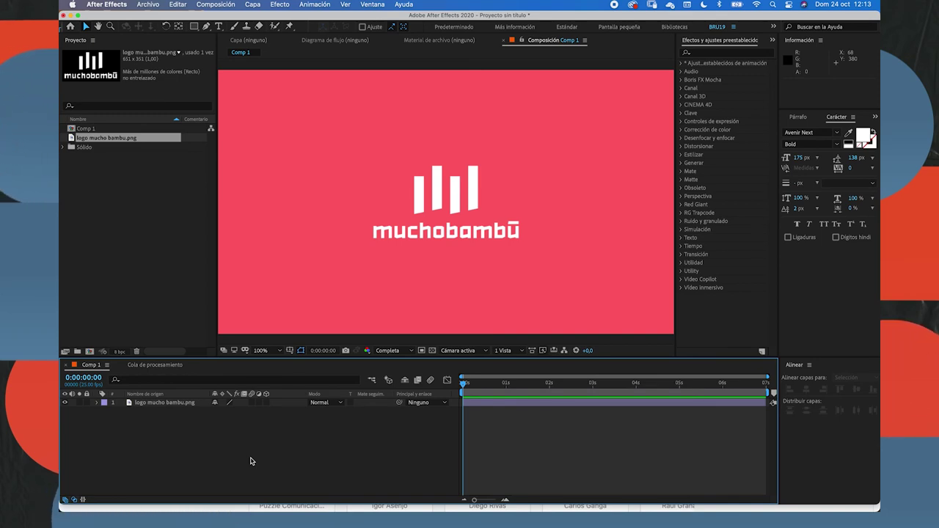
- Rename the composition Comp 1 as "comp final"
left_click(86, 129)
key("Return")
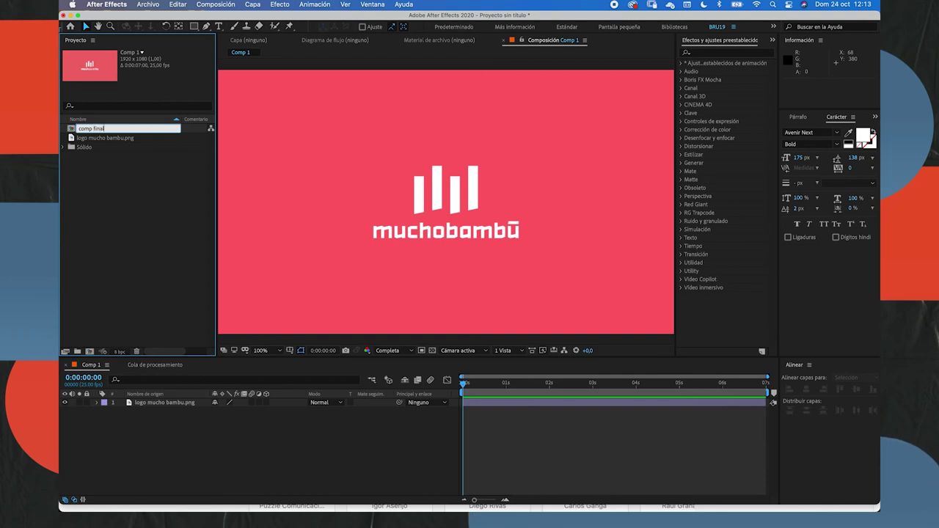
left_click(88, 165)
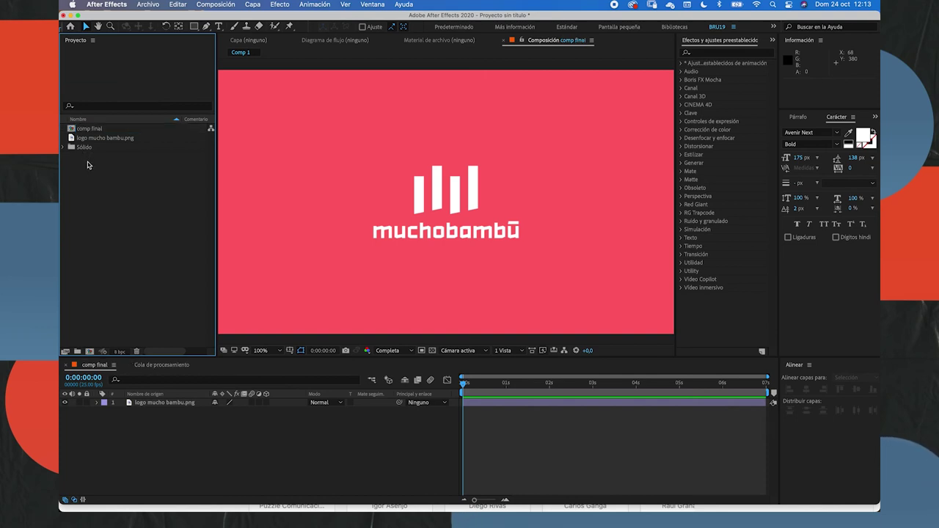
- Precompose the logo mucho bambu.png layer into a new composition named "logo comp", transferring all attributes
left_click(165, 403)
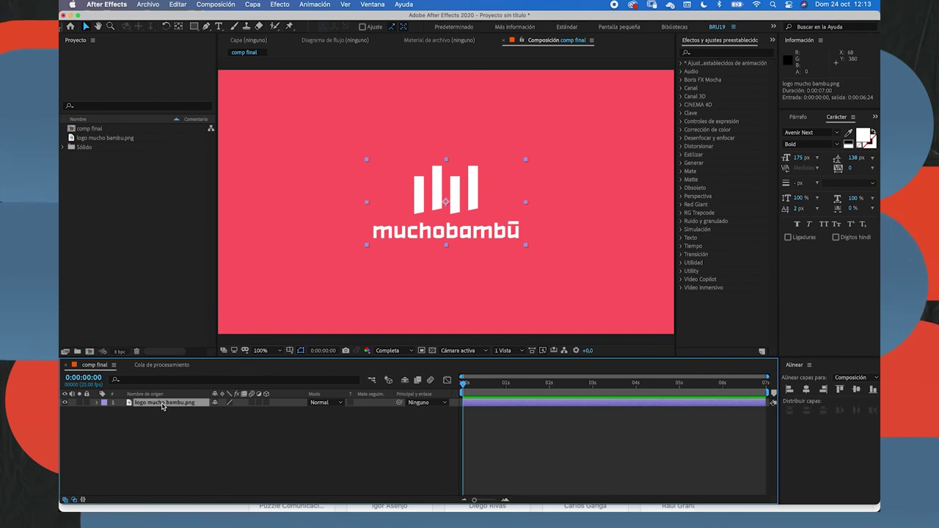
right_click(162, 404)
left_click(189, 450)
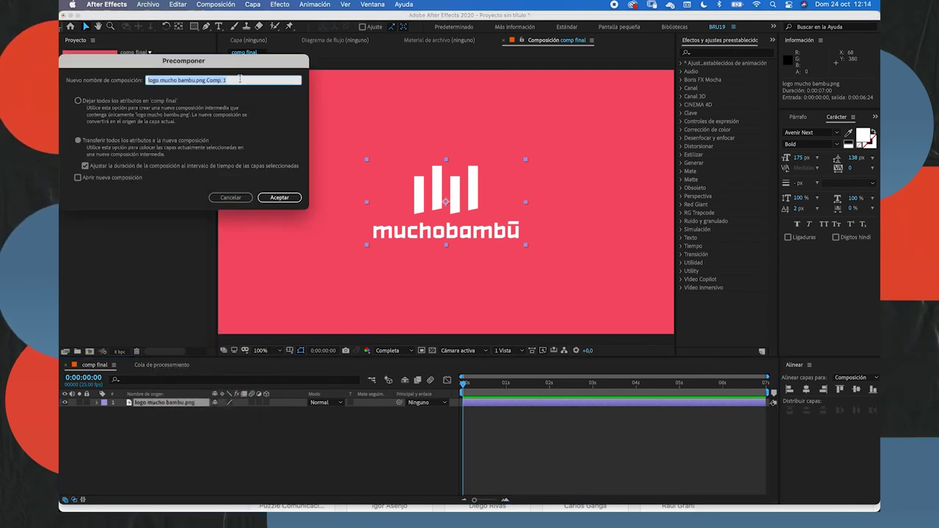
type("log")
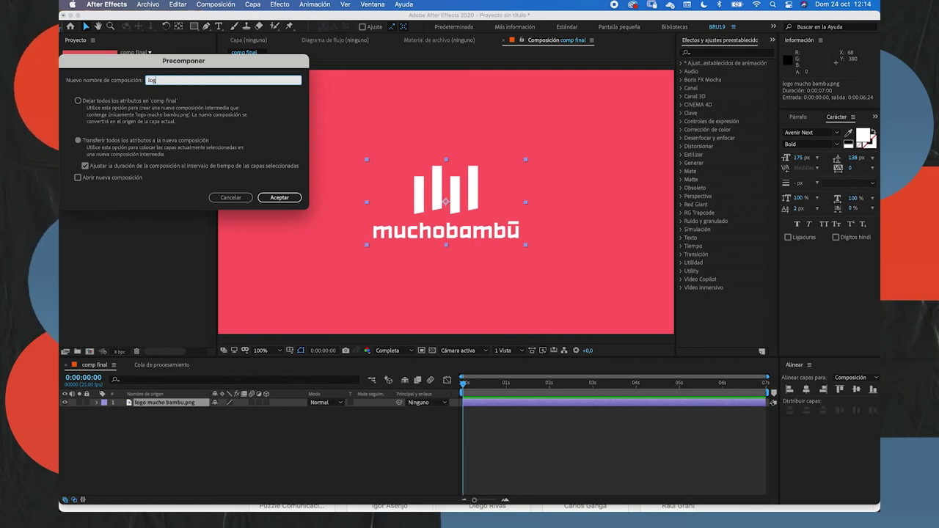
type("o com")
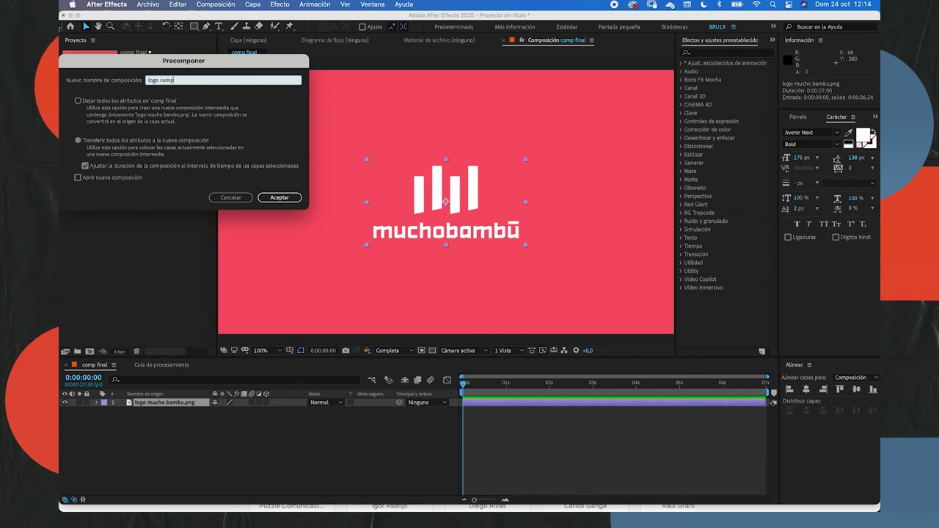
type("p")
left_click(279, 198)
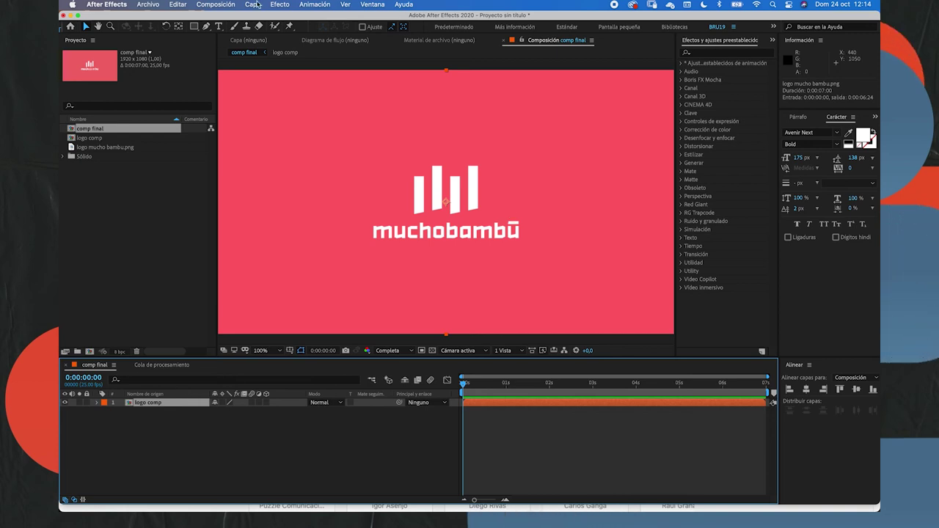
- Apply the Degradado de 4 colores effect to the logo comp layer and set all four colors to pure blue
left_click(281, 6)
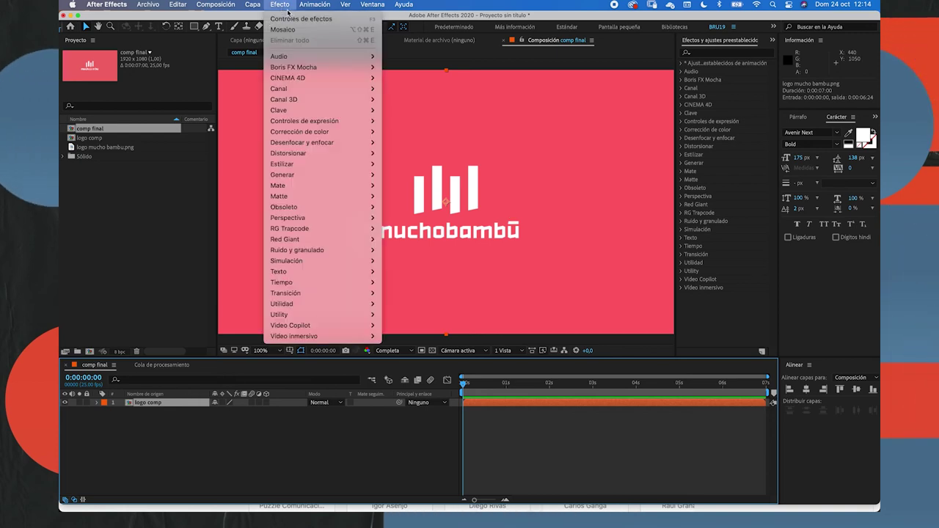
mouse_move(296, 134)
mouse_move(302, 173)
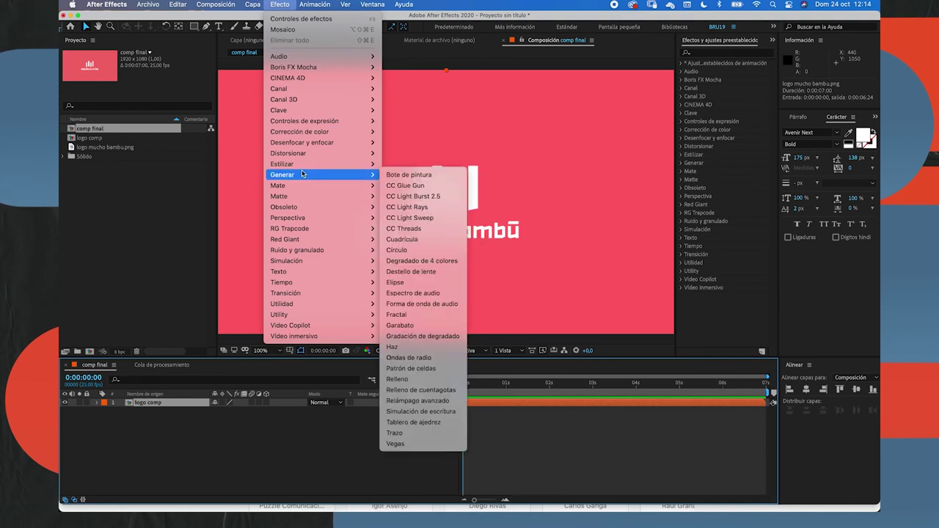
left_click(405, 261)
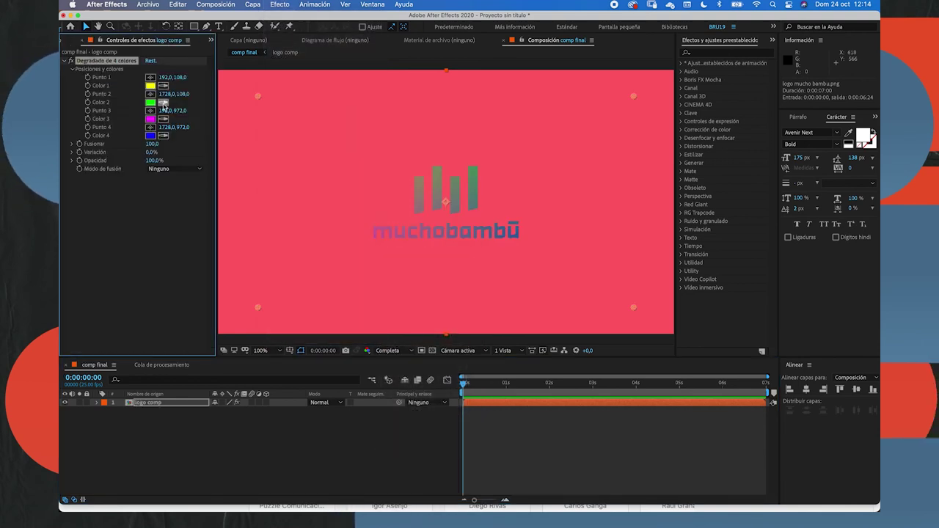
left_click(163, 86)
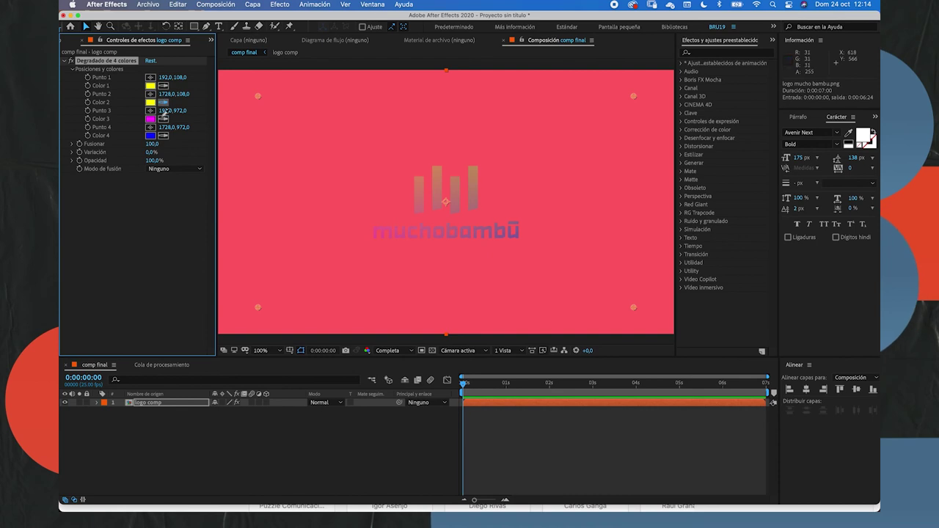
left_click(151, 103)
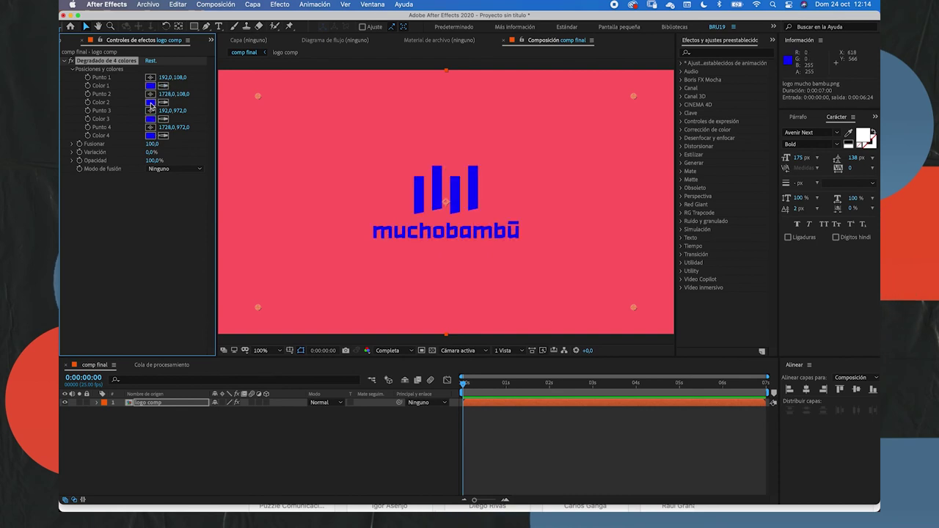
- Disable the Degradado de 4 colores effect on the logo comp layer
left_click(72, 60)
left_click(161, 438)
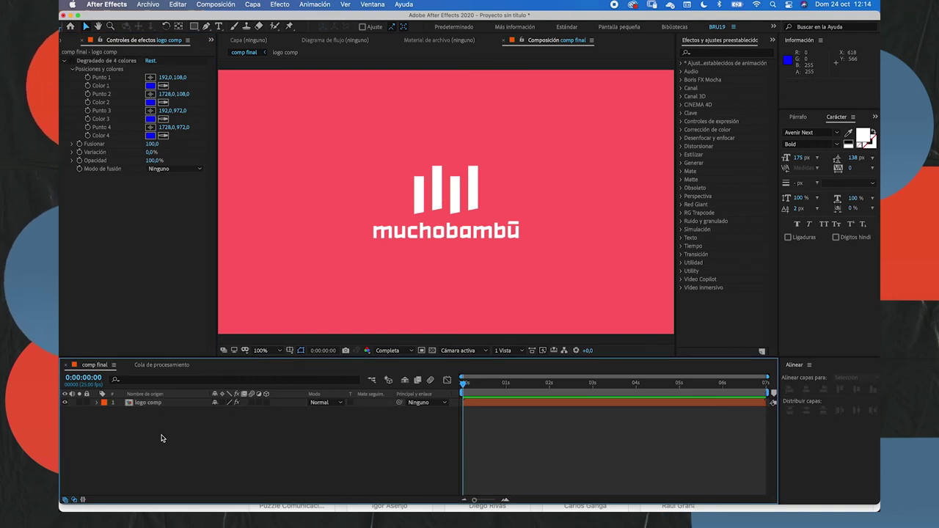
left_click(73, 62)
left_click(73, 62)
- Create a new composition named "efecto comp" from the project's items, keeping the HDTV 1080 25 settings
left_click(63, 40)
right_click(118, 213)
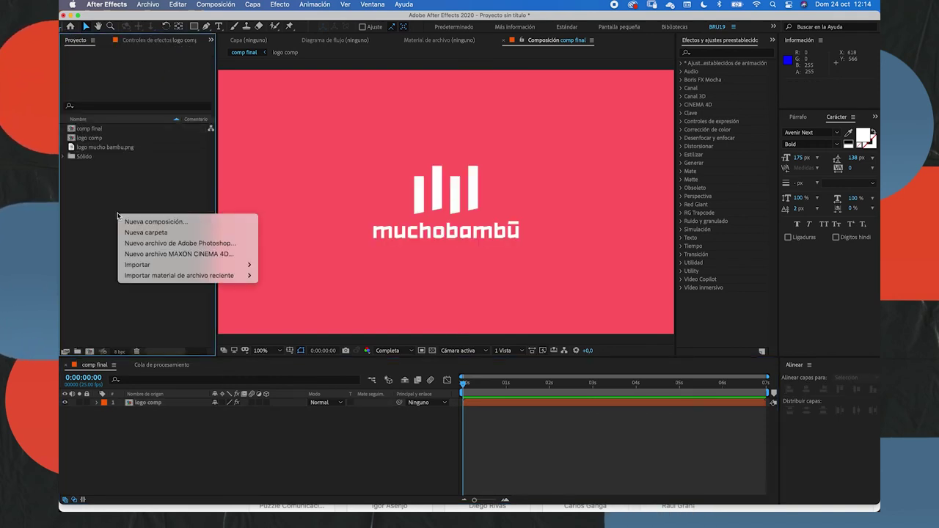
left_click(128, 221)
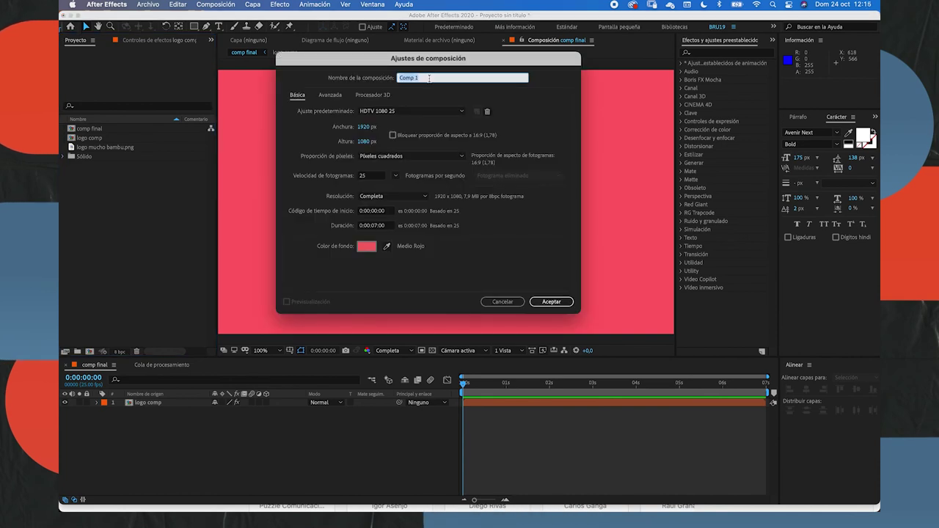
type("efecto")
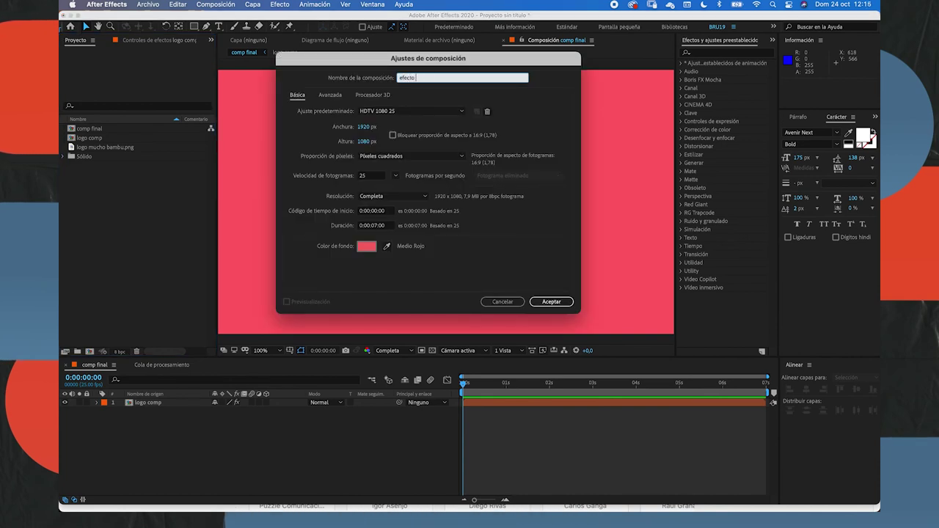
type(" comp")
key("Return")
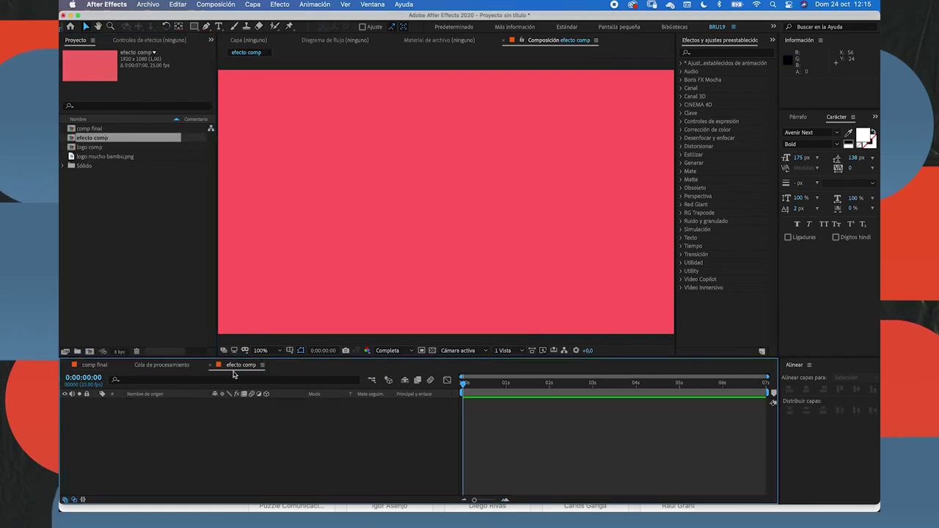
- Add a black solid layer at 1920 x 1080 px to efecto comp
right_click(181, 430)
mouse_move(212, 394)
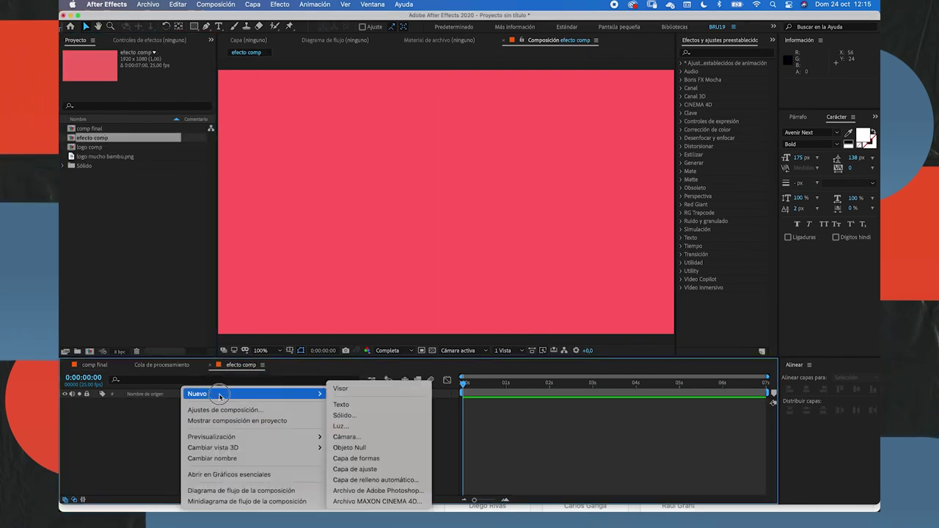
left_click(374, 416)
left_click(197, 225)
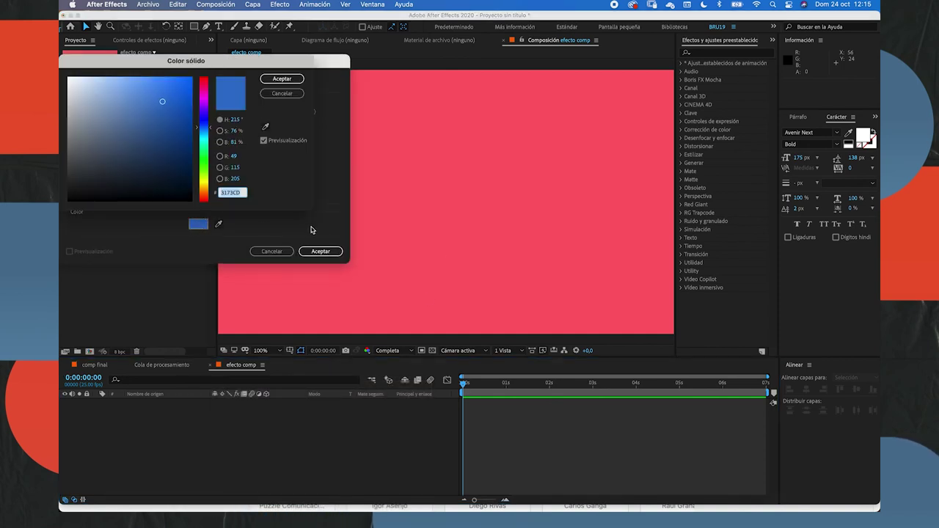
left_click(171, 198)
left_click(281, 79)
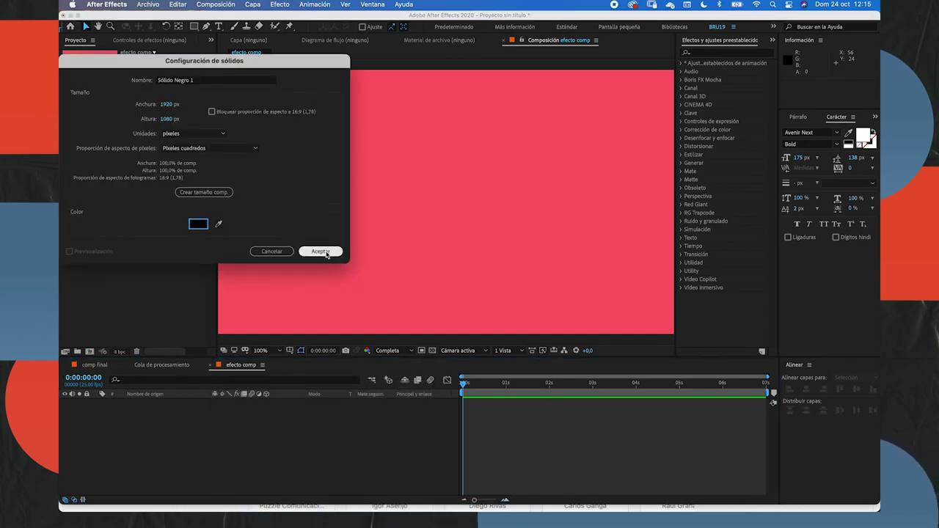
left_click(321, 252)
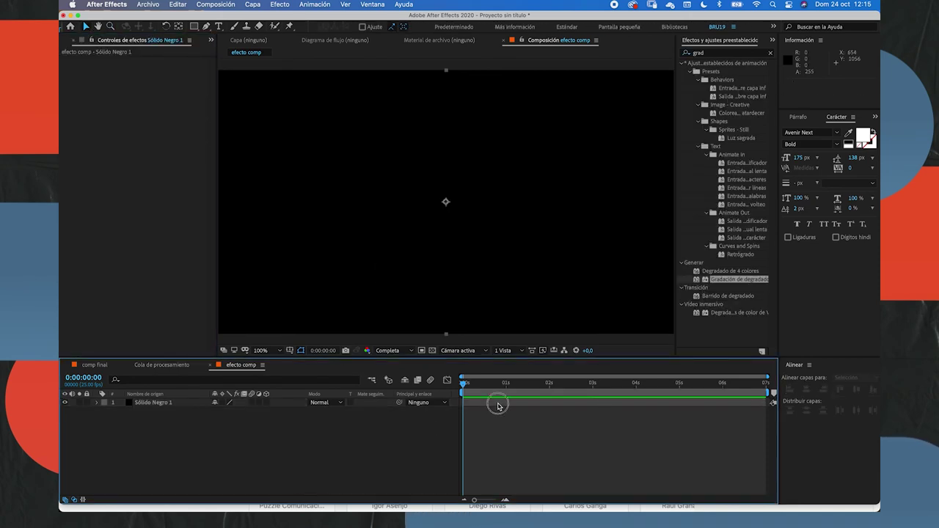
- Apply the Gradación de degradado effect to the black solid in efecto comp
left_click(497, 406)
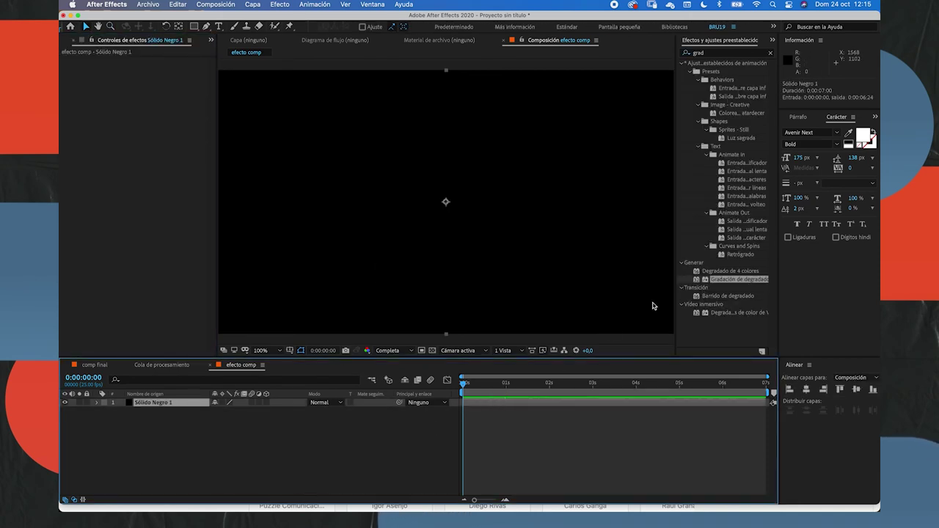
left_click(712, 56)
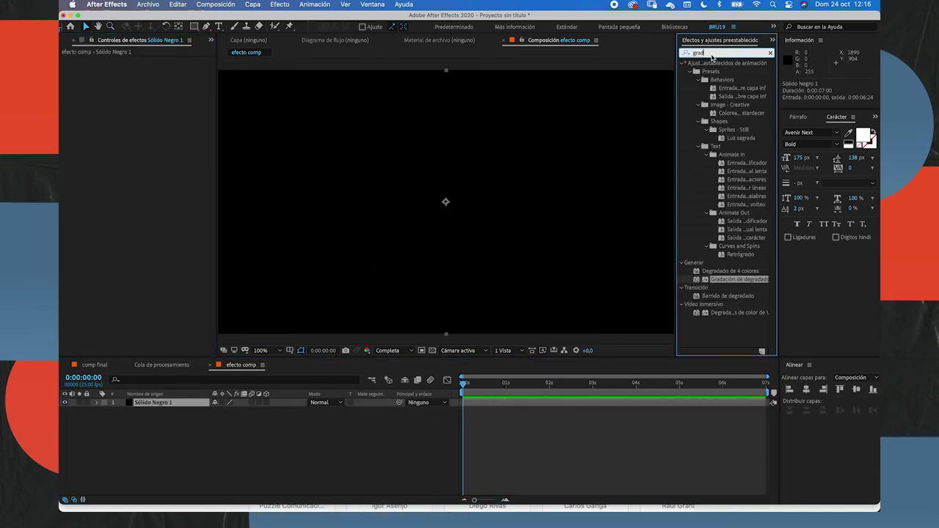
left_click_drag(736, 279, 528, 404)
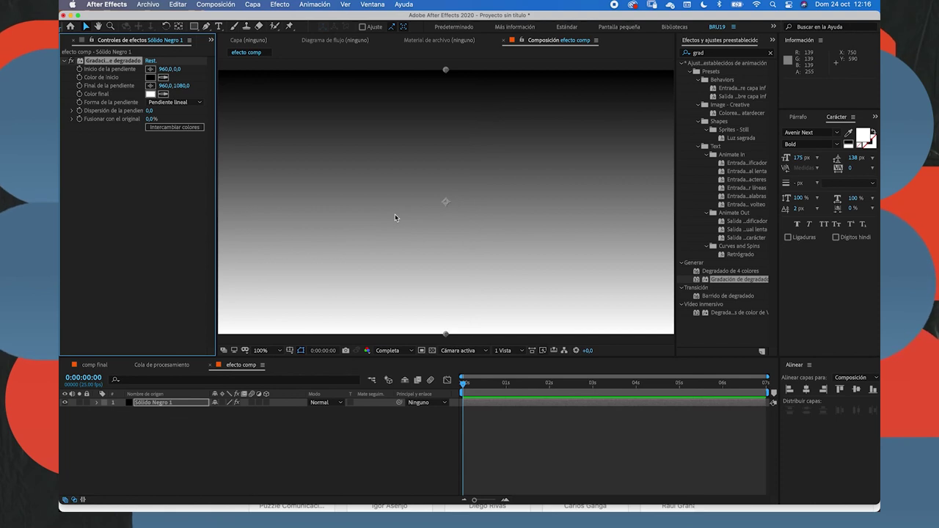
- Search the effects for "poster" and apply Posterización to the black solid
left_click(729, 56)
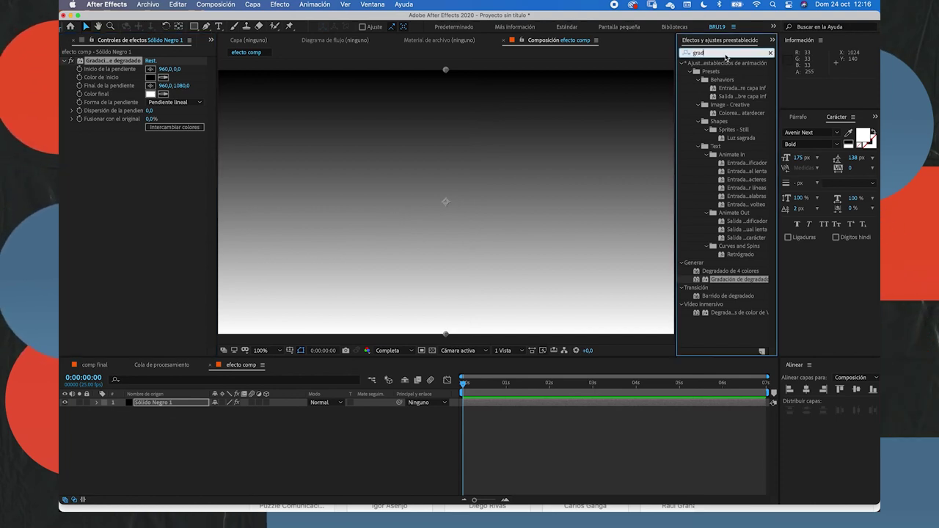
key("BackSpace")
key("BackSpace")
key("BackSpace")
key("BackSpace")
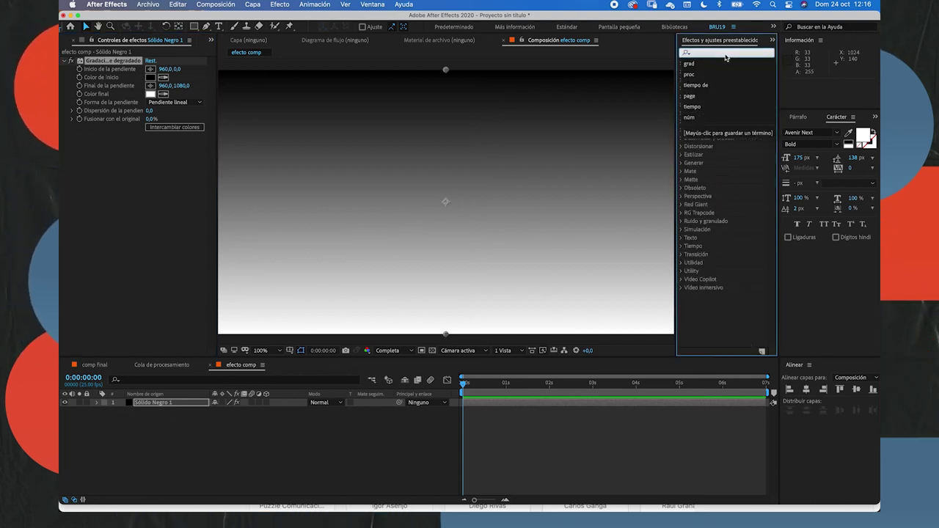
type("poste")
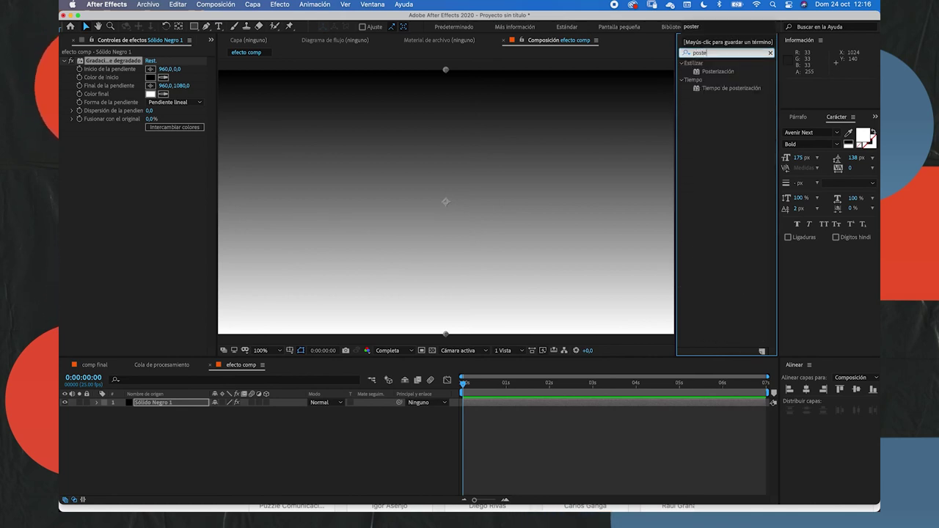
type("r")
left_click(715, 72)
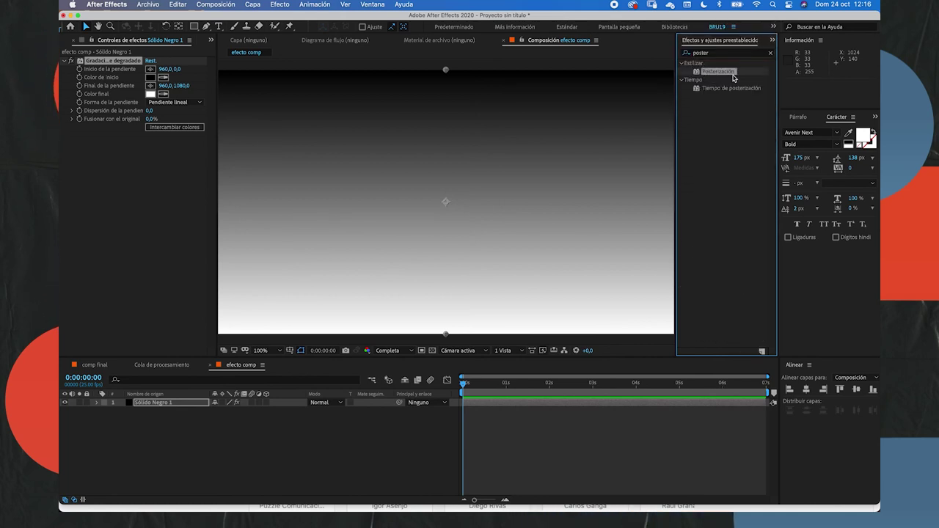
left_click_drag(712, 82, 510, 404)
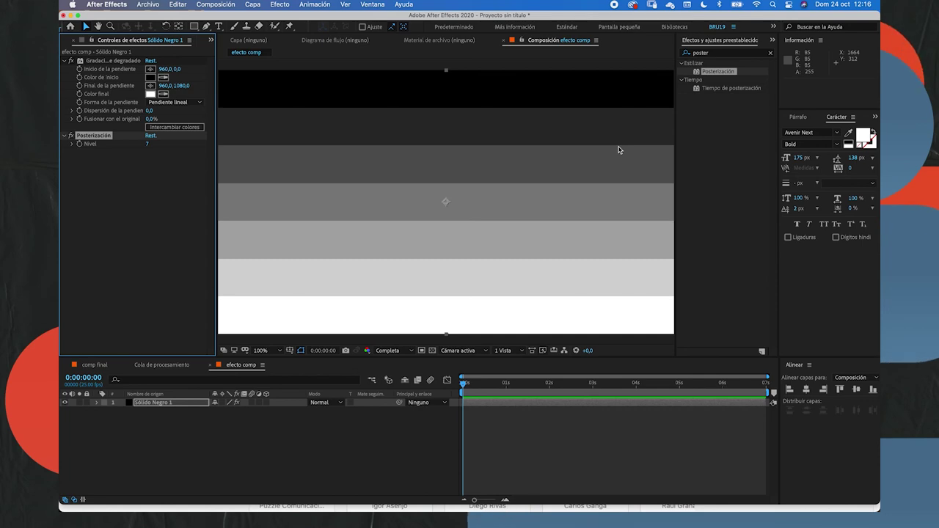
- Place efecto comp beneath the logo comp layer in comp final and hide it
left_click(212, 39)
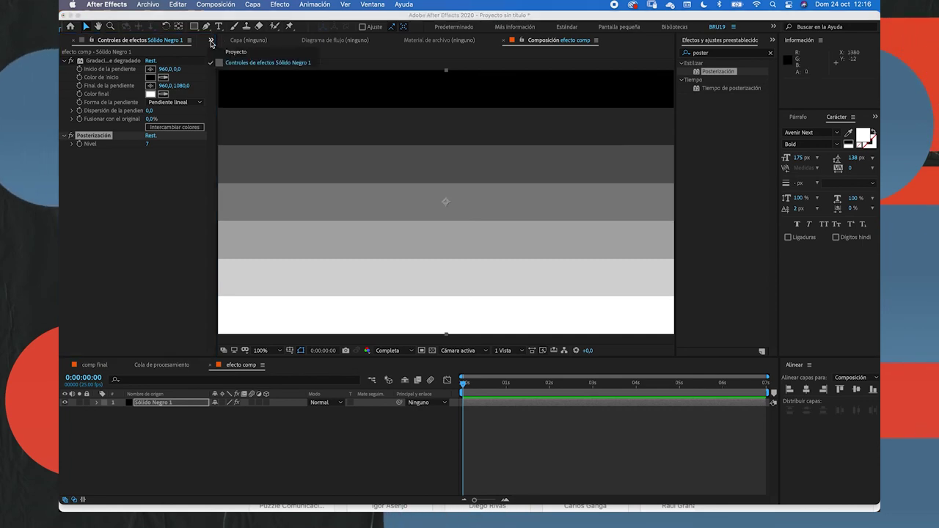
left_click(236, 52)
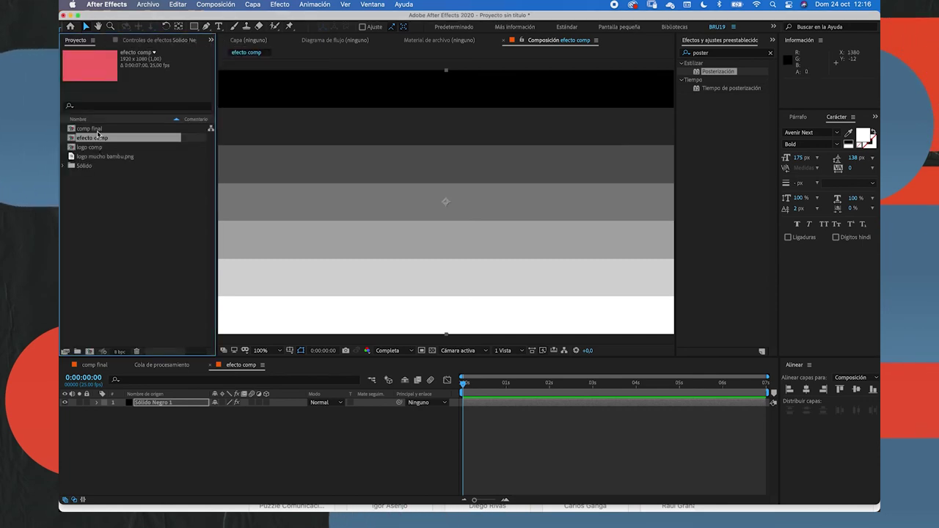
double_click(96, 129)
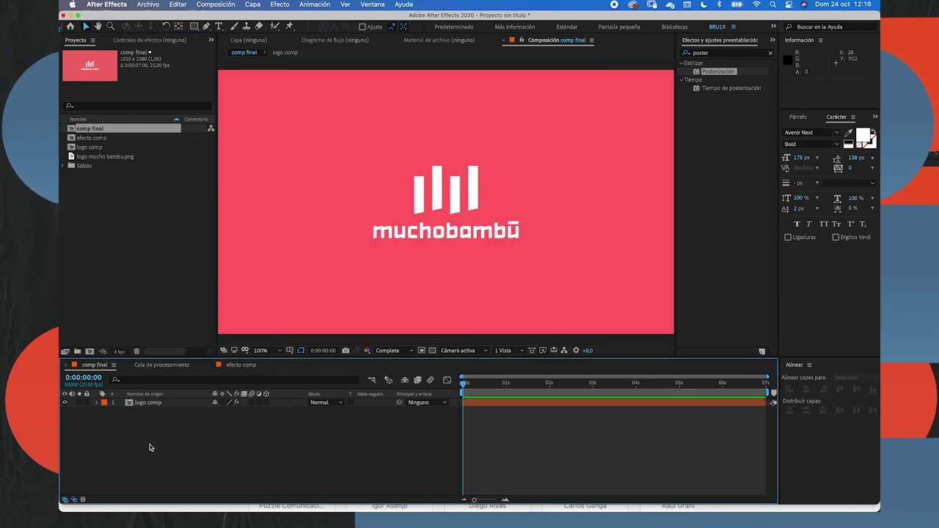
left_click(151, 402)
left_click_drag(92, 138, 146, 420)
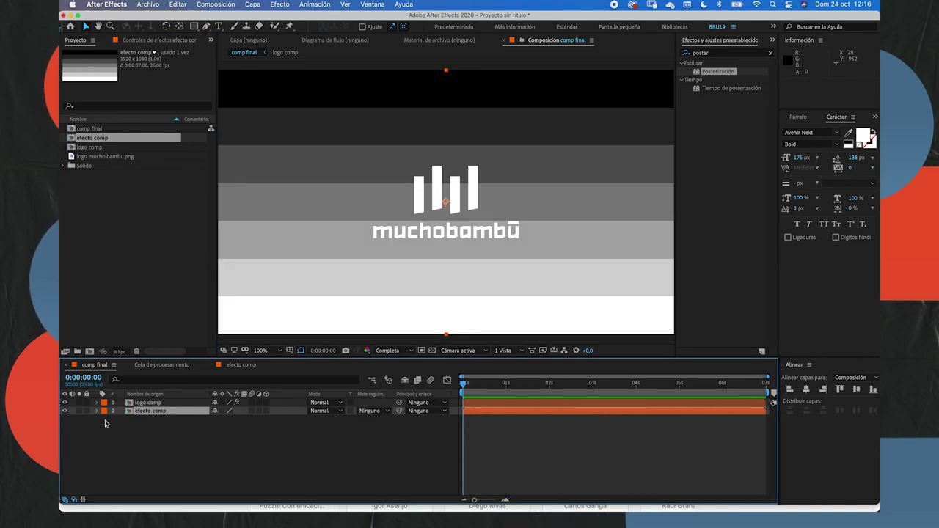
left_click(65, 410)
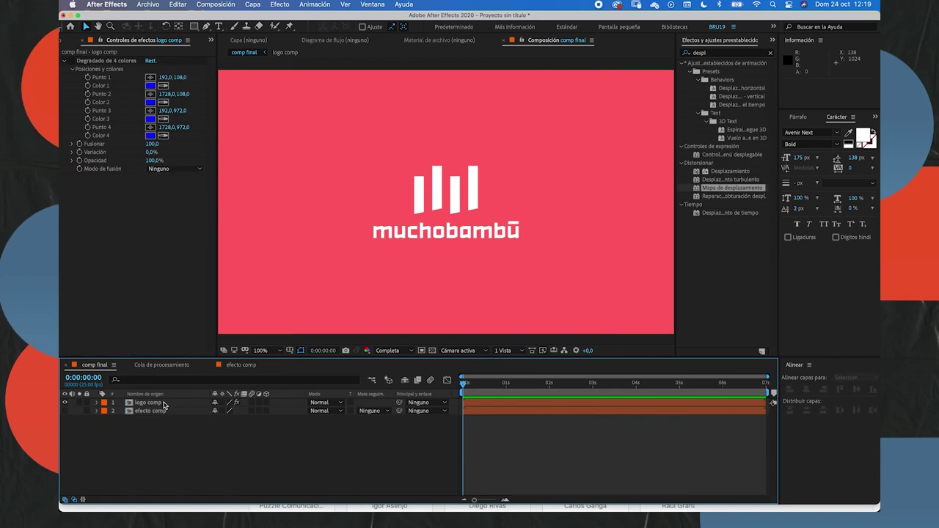
- Apply Mapa de desplazamiento to logo comp, using efecto comp as the map layer and 0 maximum horizontal displacement
left_click(160, 404)
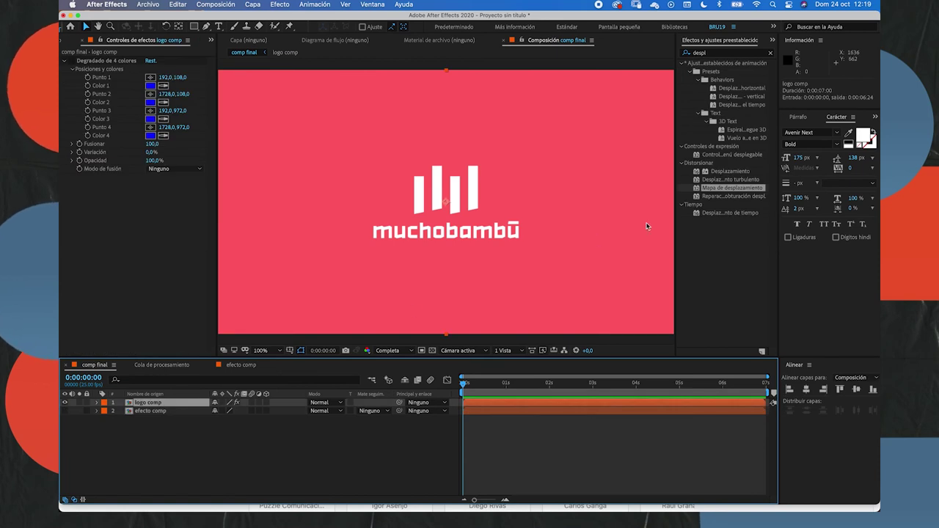
left_click_drag(725, 190, 513, 408)
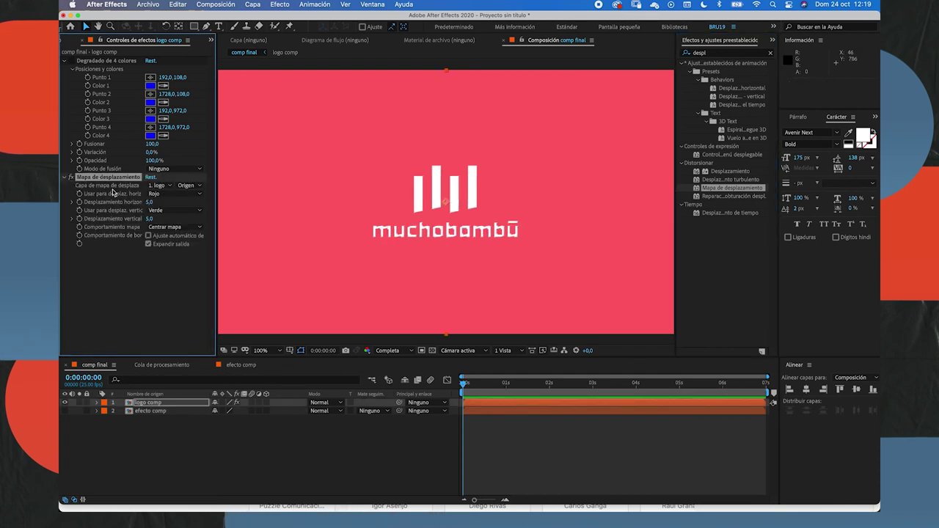
left_click(160, 186)
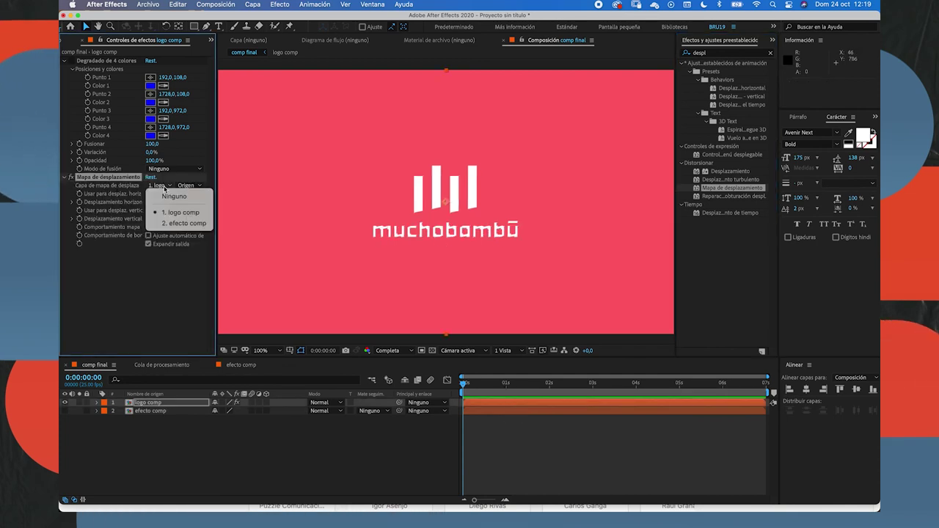
left_click(174, 226)
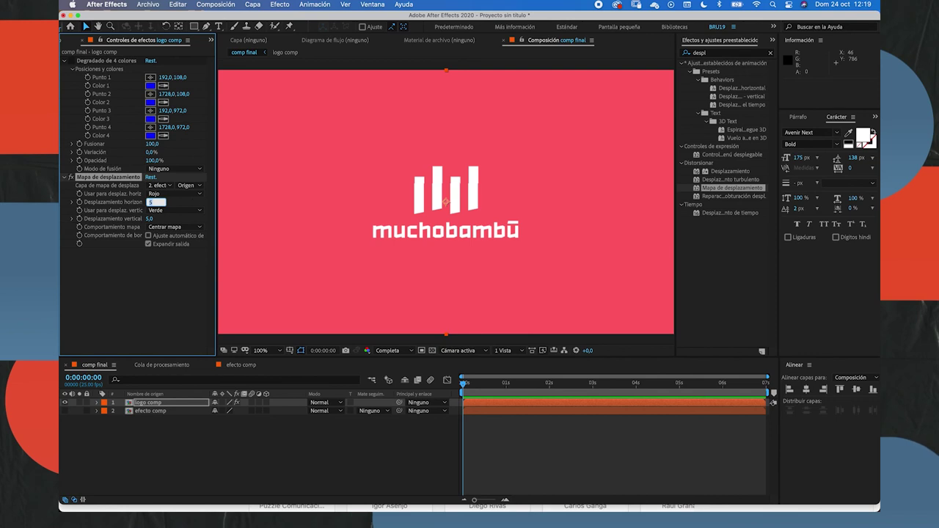
key("Return")
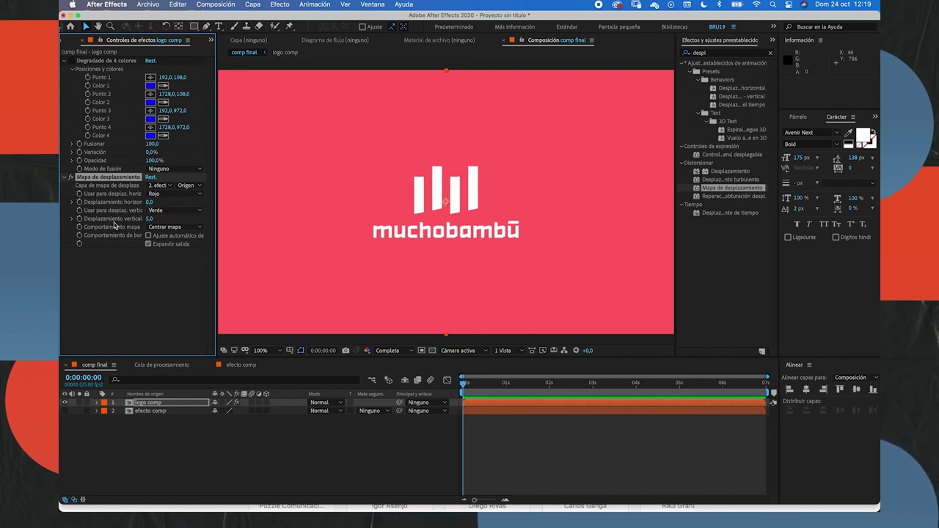
- Try strong negative vertical displacement values on logo comp, ending at -518
left_click_drag(149, 218, 62, 226)
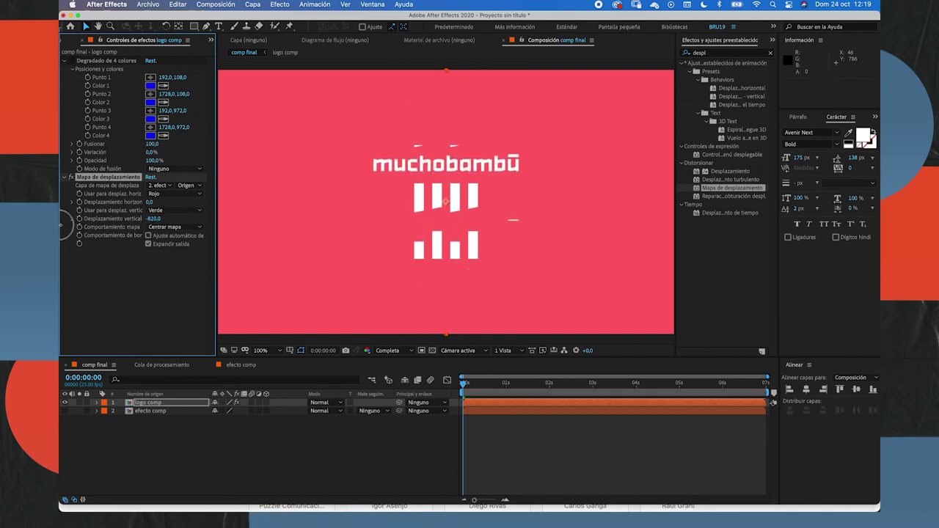
left_click_drag(154, 218, 98, 235)
left_click_drag(154, 219, 140, 220)
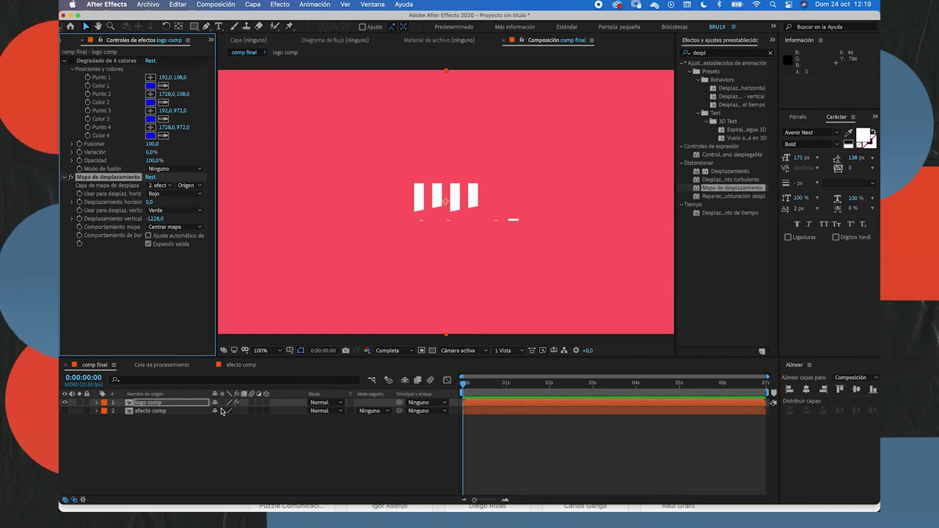
left_click_drag(83, 227, 433, 105)
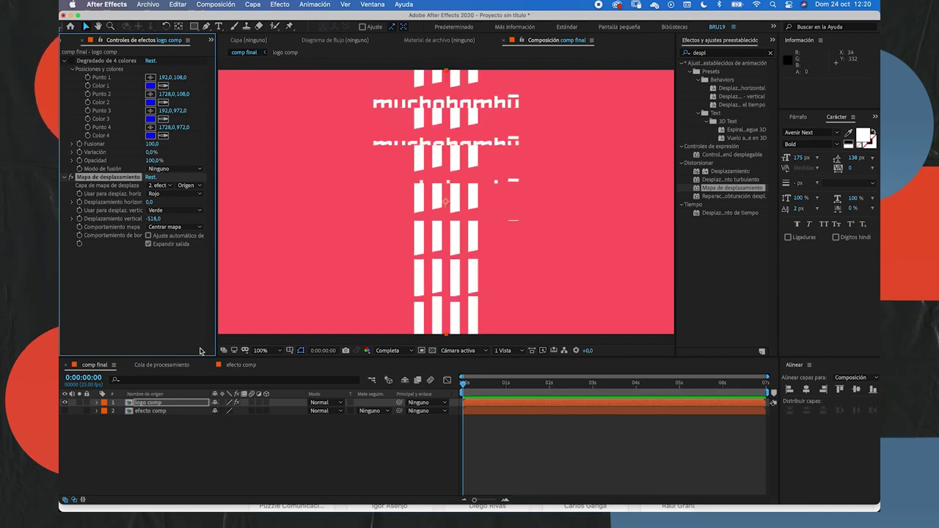
- Open efecto comp and set the Posterización level of the black solid to 20
left_click(157, 412)
left_click(241, 365)
left_click(168, 402)
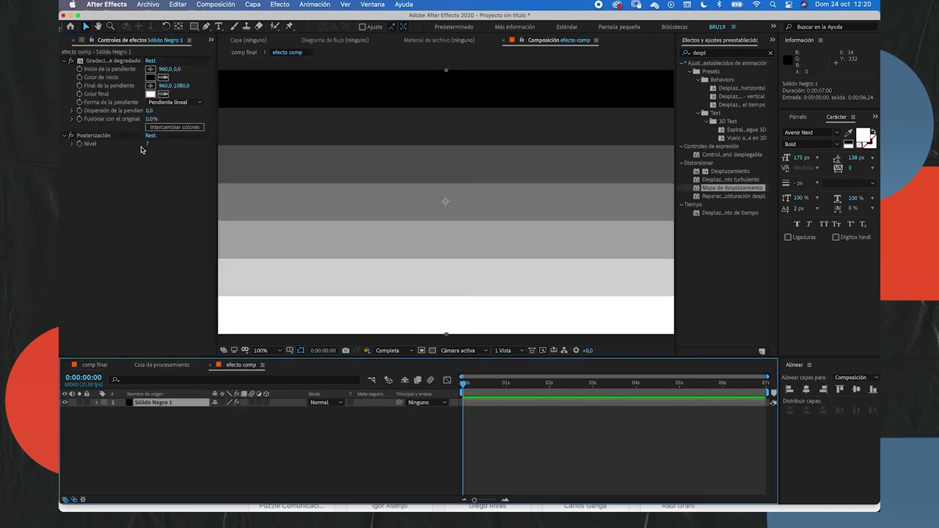
left_click_drag(148, 144, 202, 137)
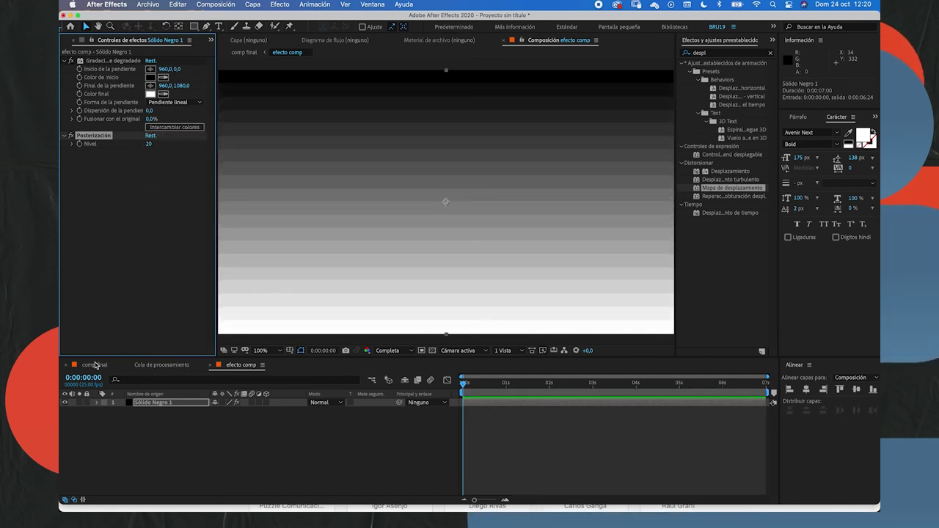
- In comp final, set logo comp's maximum vertical displacement to 0 and keyframe it at 0:00:02:01
left_click(94, 365)
left_click(147, 402)
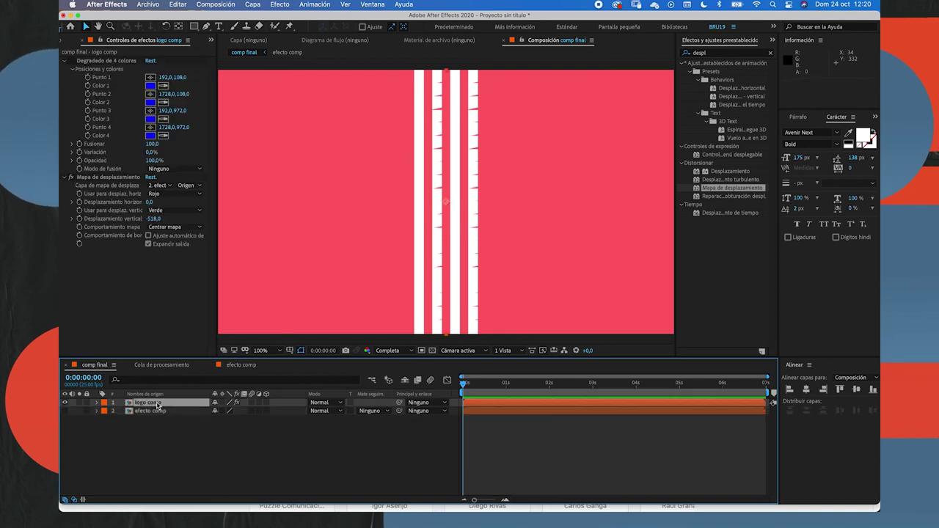
left_click_drag(156, 218, 427, 217)
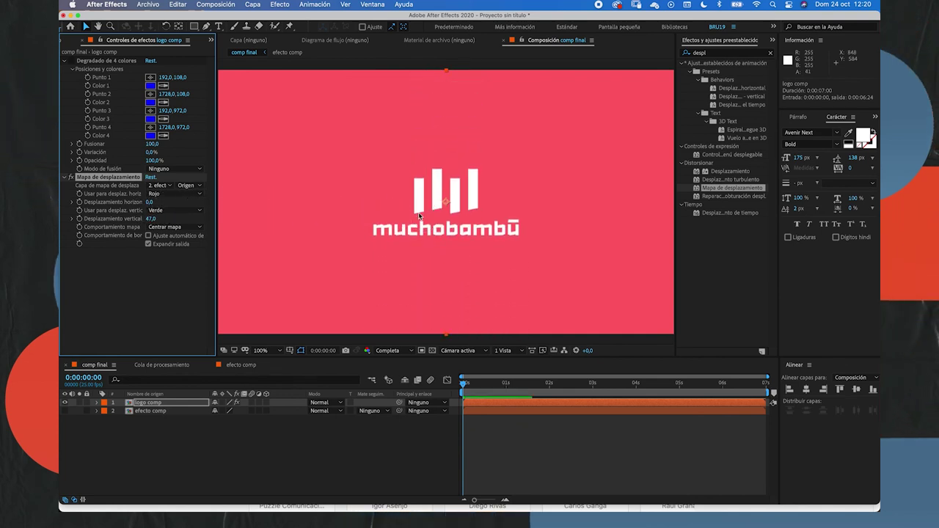
left_click(151, 217)
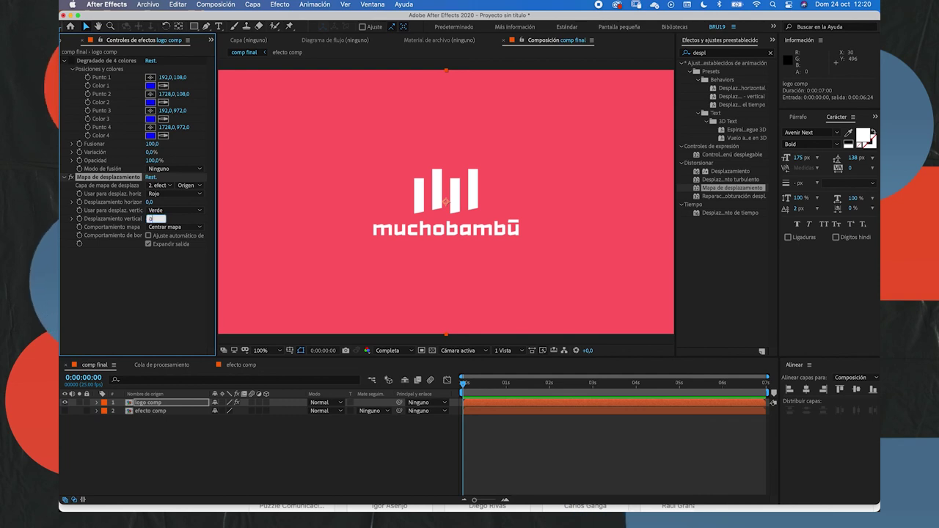
key("Return")
left_click(551, 382)
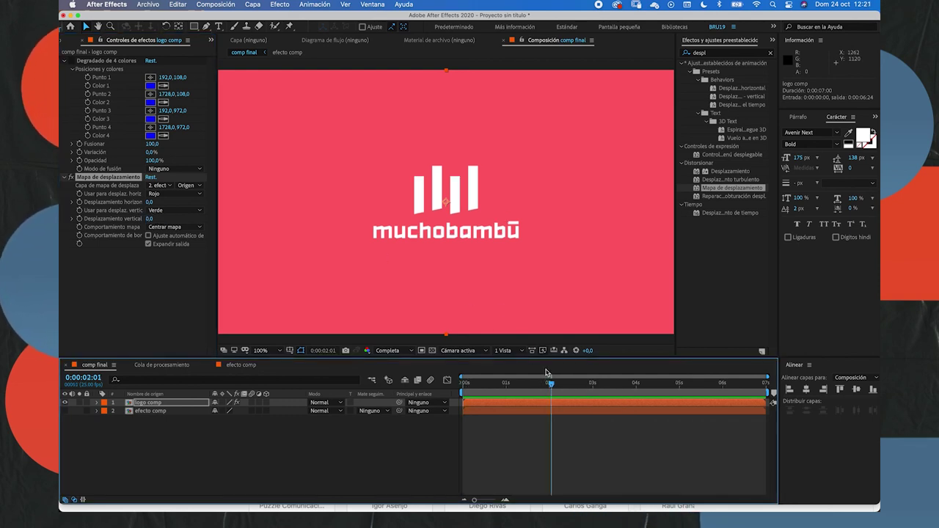
left_click(80, 219)
- Keyframe logo comp's vertical displacement at -3306 at 0:00:00:00 and preview the animation
left_click_drag(460, 379, 451, 393)
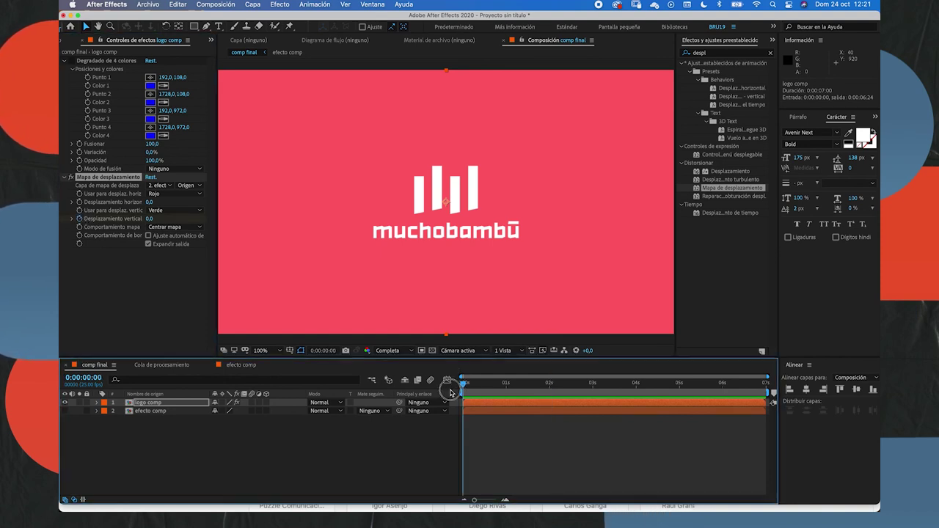
mouse_move(151, 220)
left_mouse_down()
mouse_move(81, 219)
mouse_move(149, 219)
left_mouse_up()
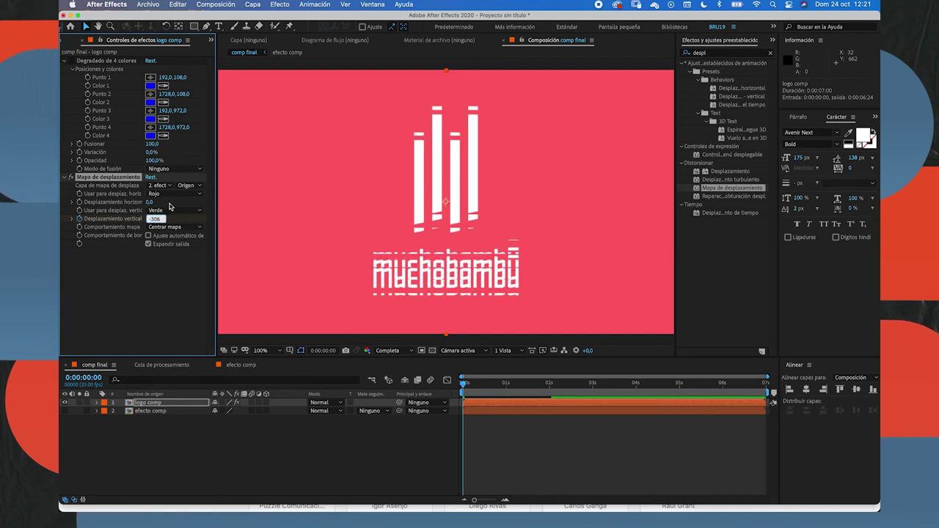
key("Return")
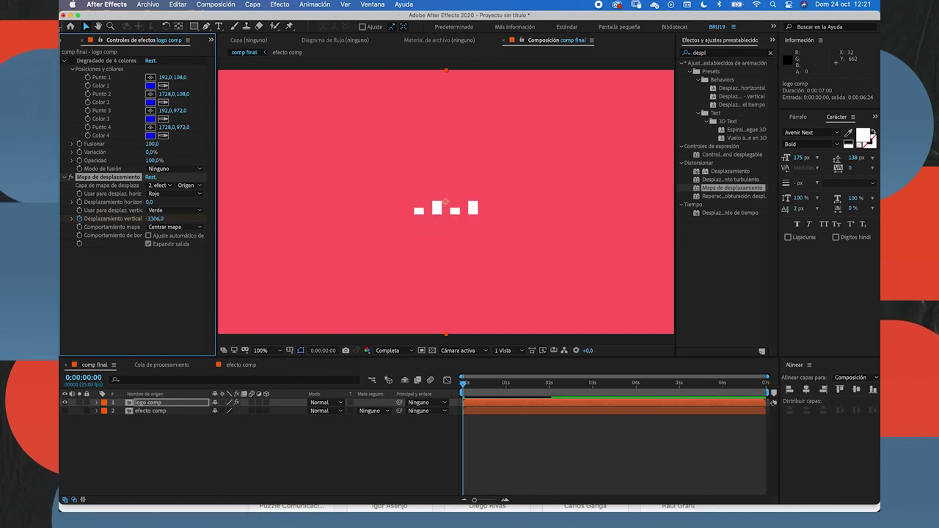
left_click(176, 300)
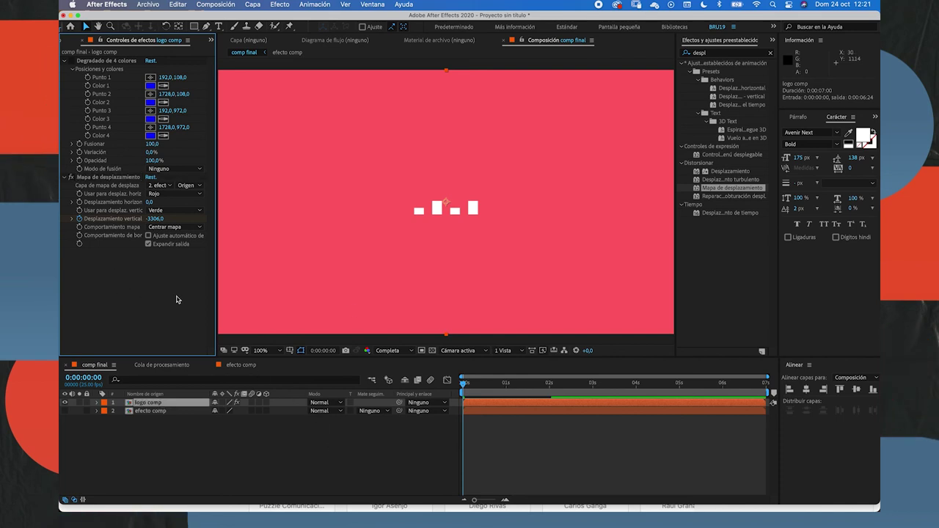
left_click_drag(467, 375, 459, 396)
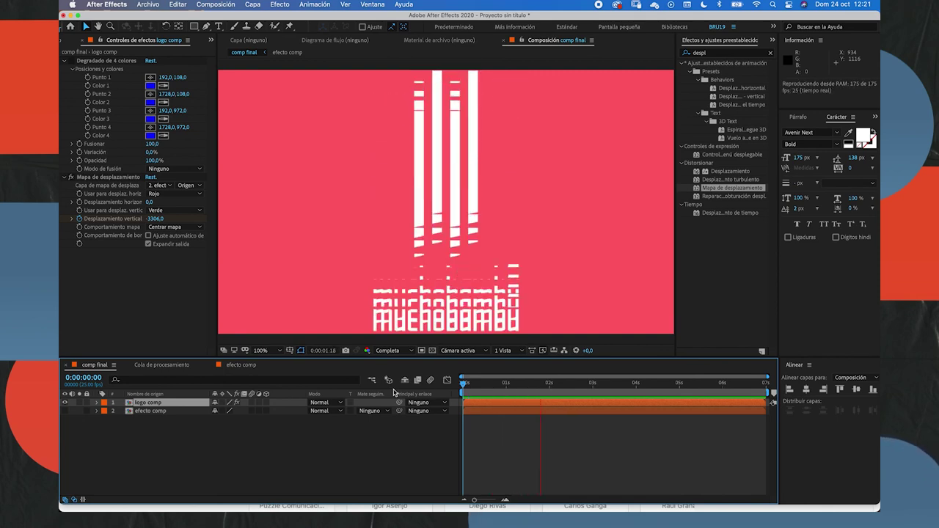
key("space")
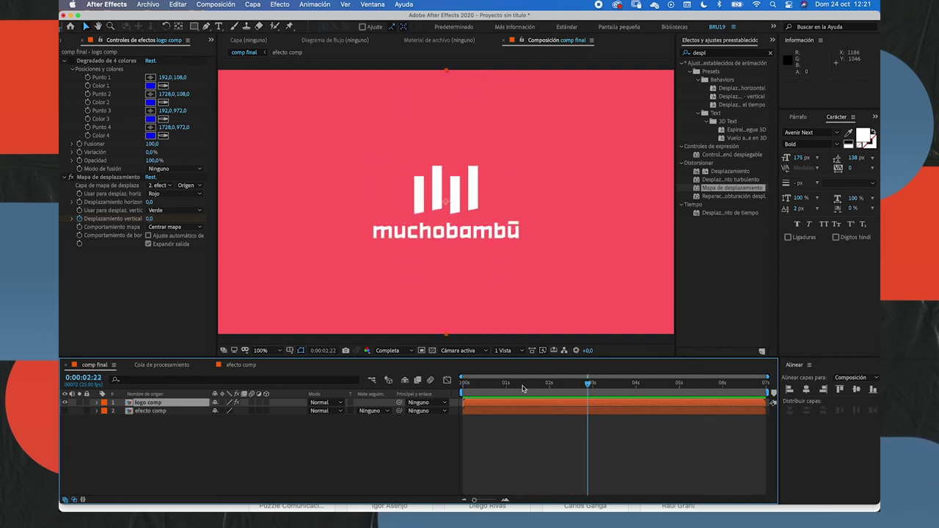
- Set logo comp's vertical displacement at 0:00:00:00 to -1334 and preview the animation
left_click_drag(523, 388, 443, 389)
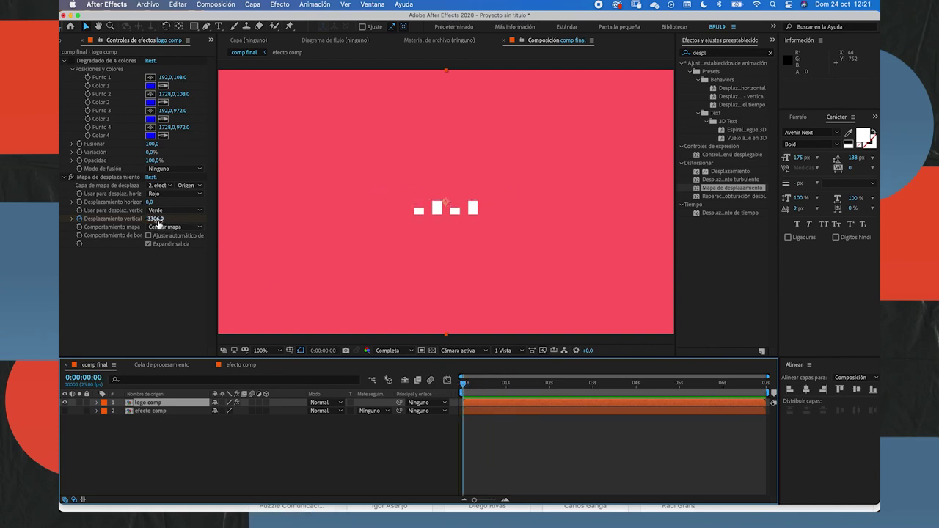
left_click_drag(158, 224, 239, 219)
left_click_drag(408, 211, 438, 224)
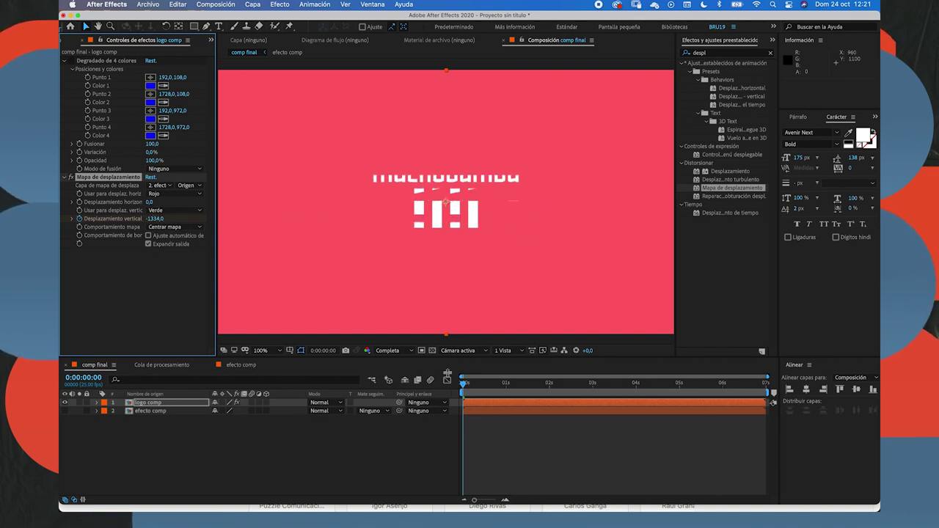
left_click(428, 442)
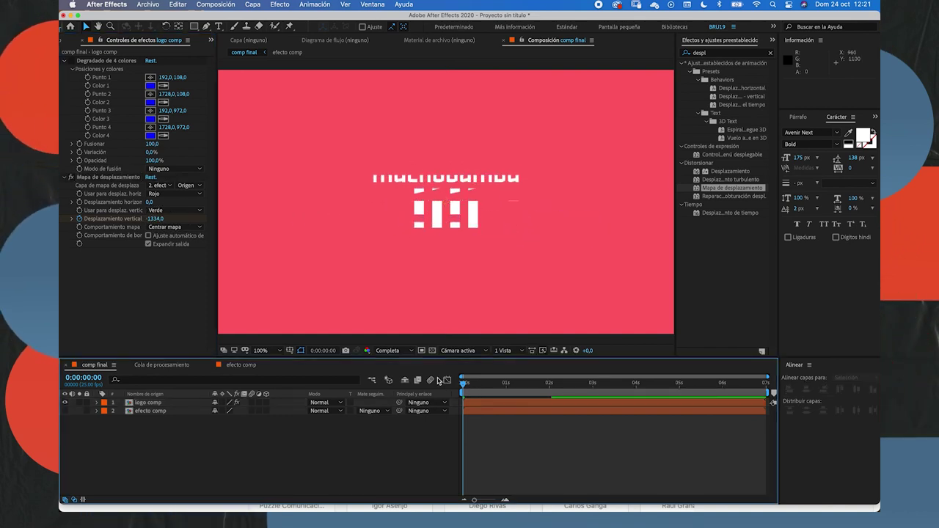
key("space")
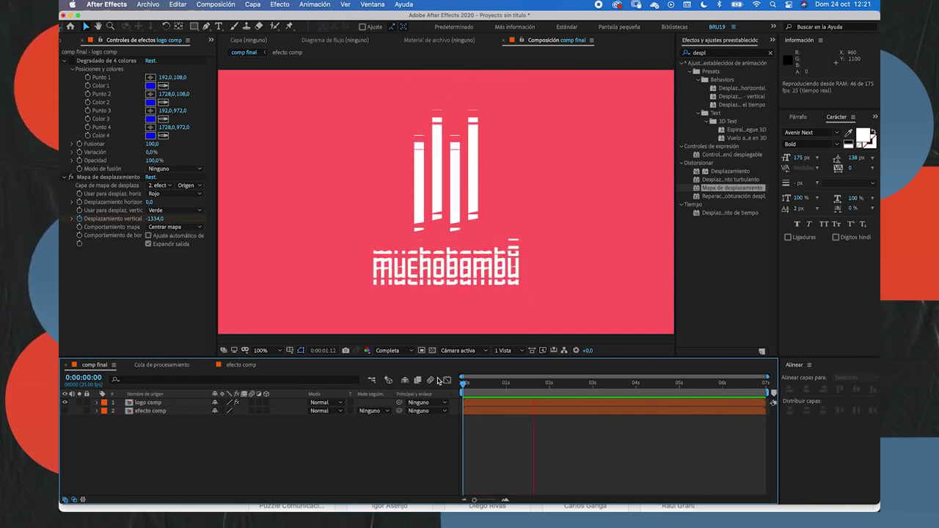
key("space")
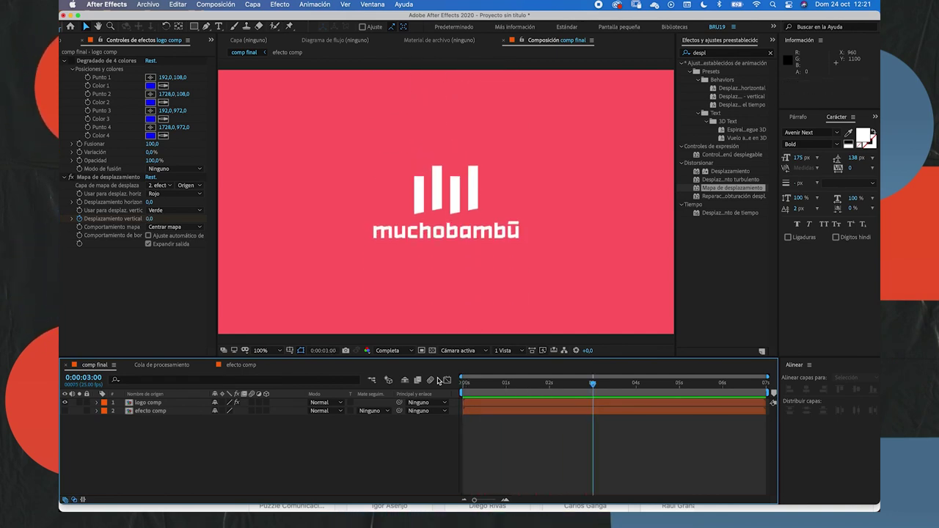
- Apply Easy Ease to both vertical displacement keyframes of logo comp in the graph editor and preview the eased animation
left_click(147, 403)
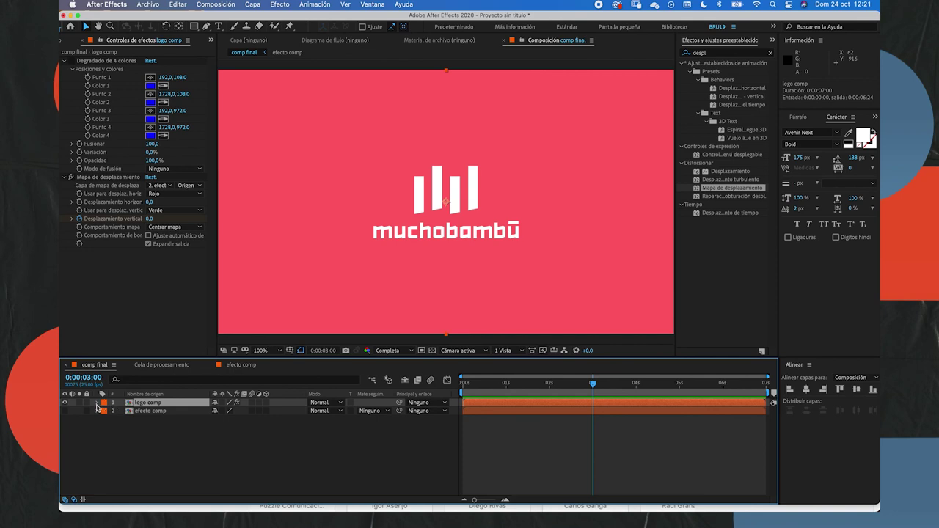
left_click(97, 404)
left_click(107, 413)
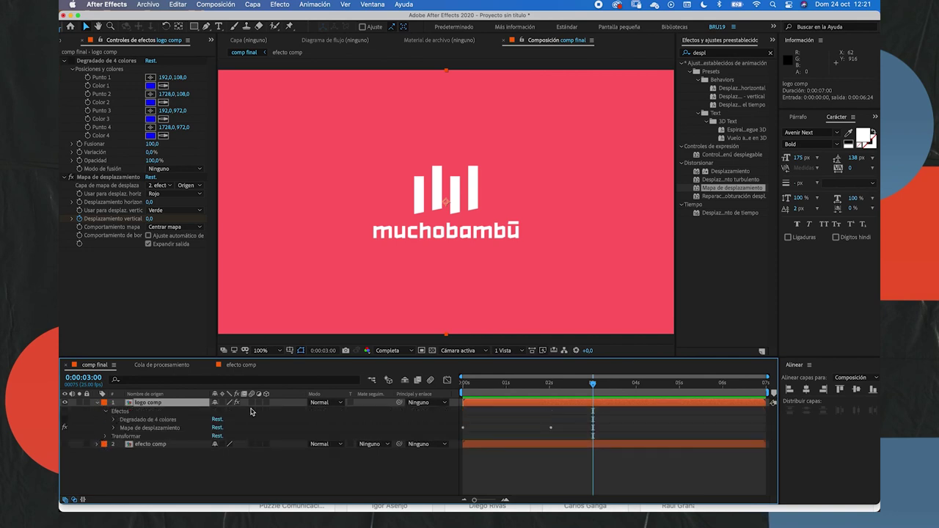
left_click(114, 428)
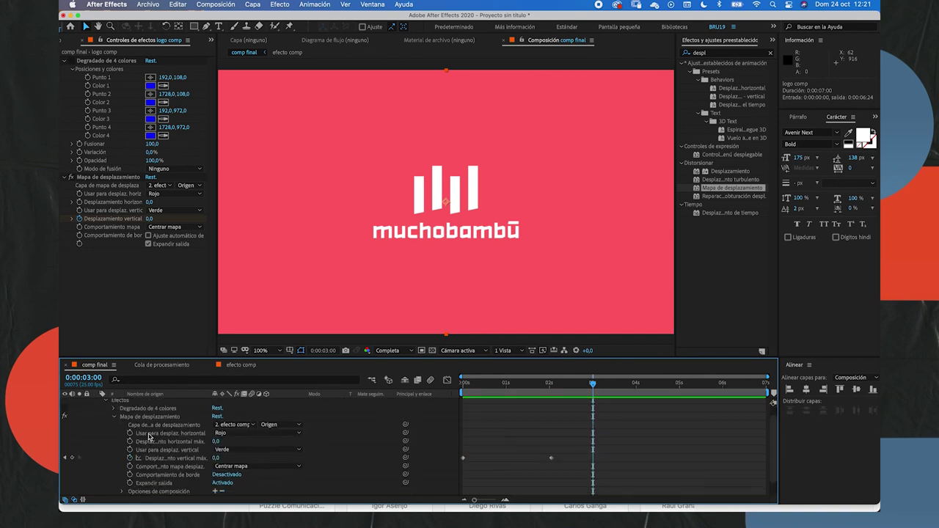
left_click(553, 458)
left_click(447, 379)
mouse_move(551, 404)
left_click_drag(558, 400, 458, 449)
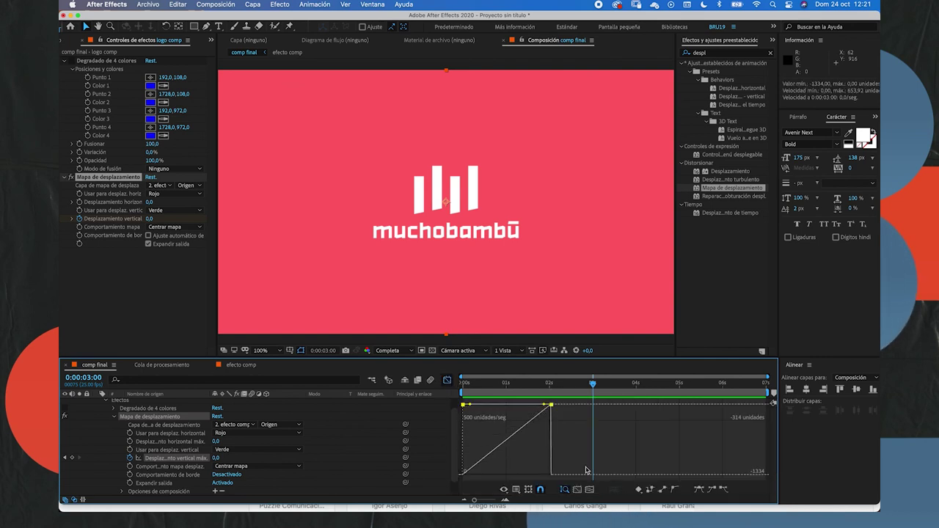
left_click(697, 489)
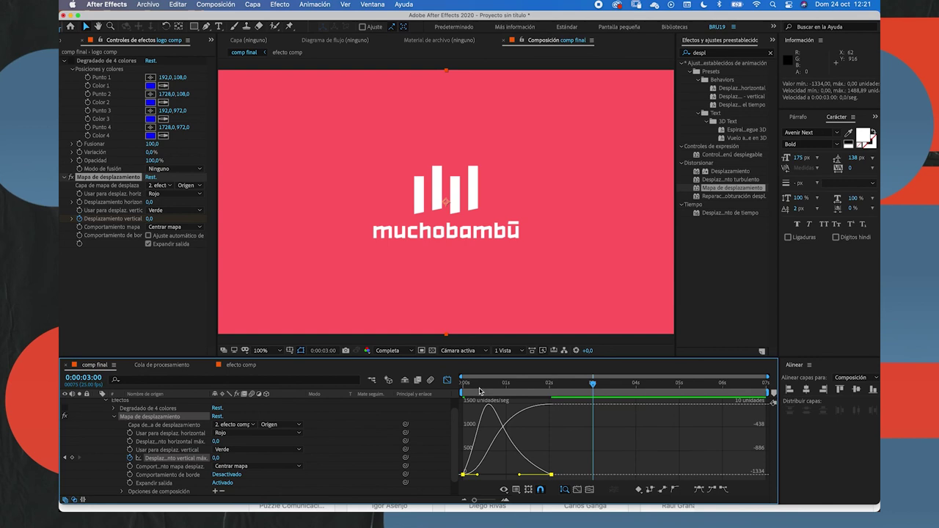
key("Home")
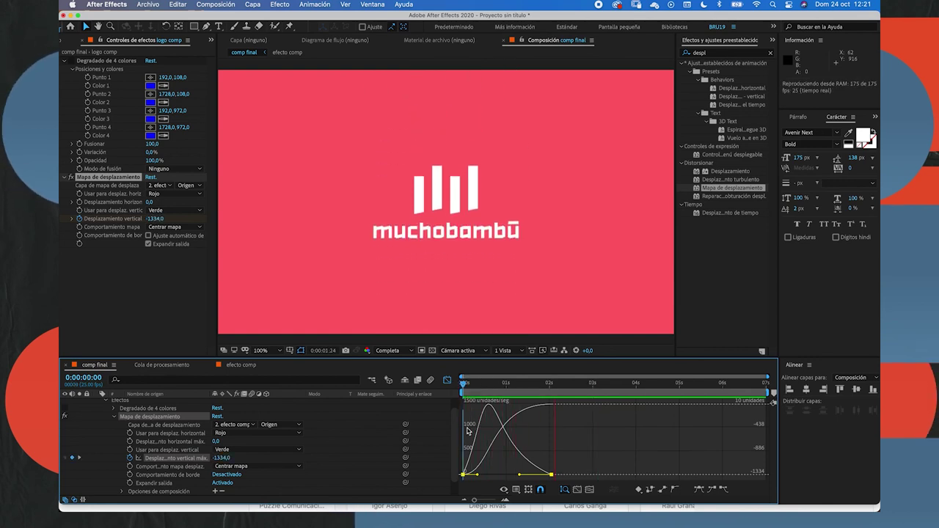
key("space")
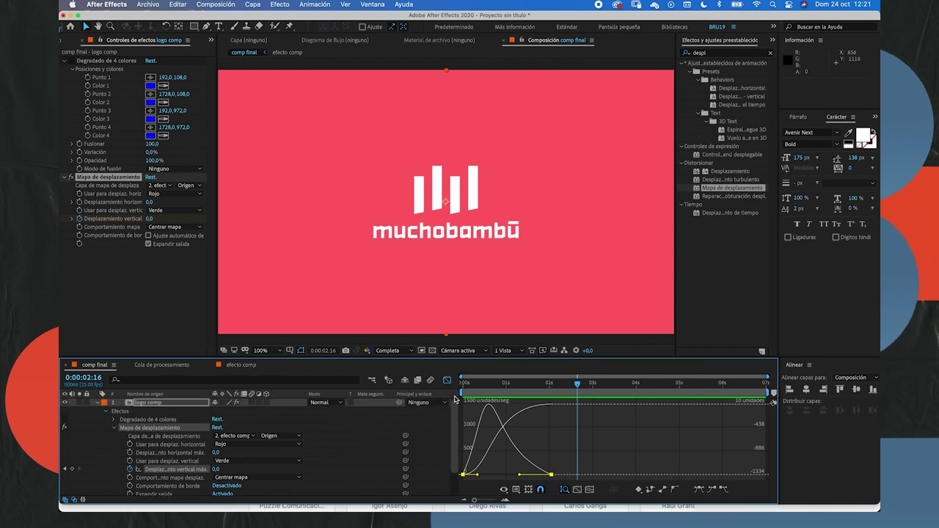
- Collapse logo comp's properties, show the project items, and return the timeline from graph to layer view at 0:00:00:00
left_click(96, 403)
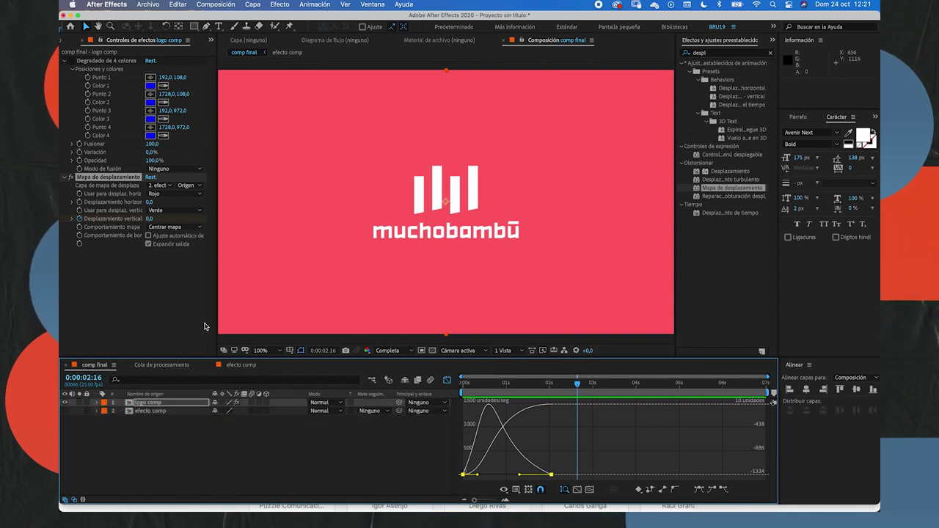
left_click(211, 39)
left_click(234, 49)
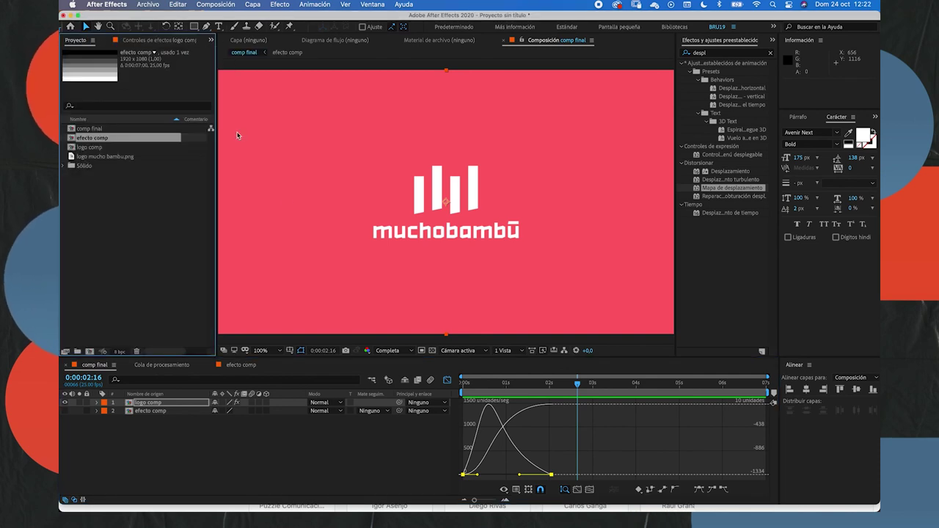
left_click(447, 379)
left_click(466, 393)
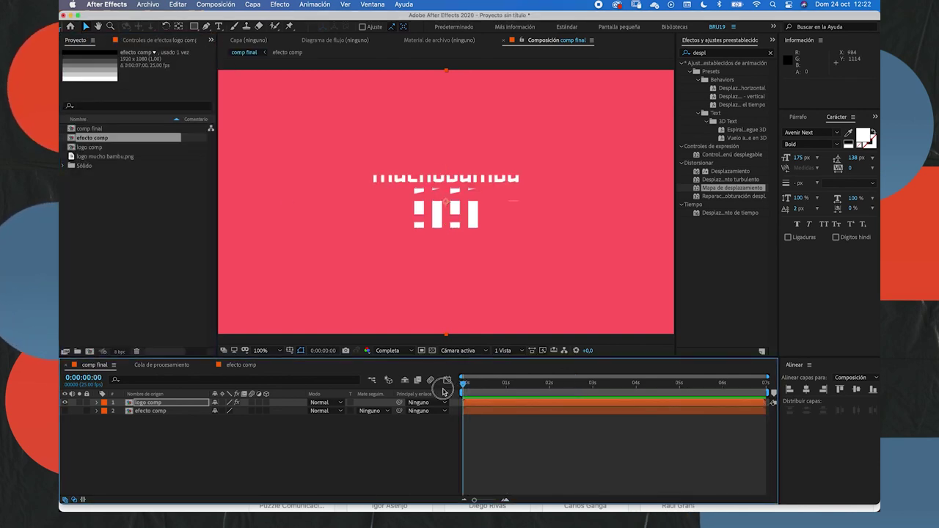
- Precompose the logo comp and efecto comp layers together as Precomp. 1, moving all attributes into the new composition
left_click_drag(160, 423, 133, 389)
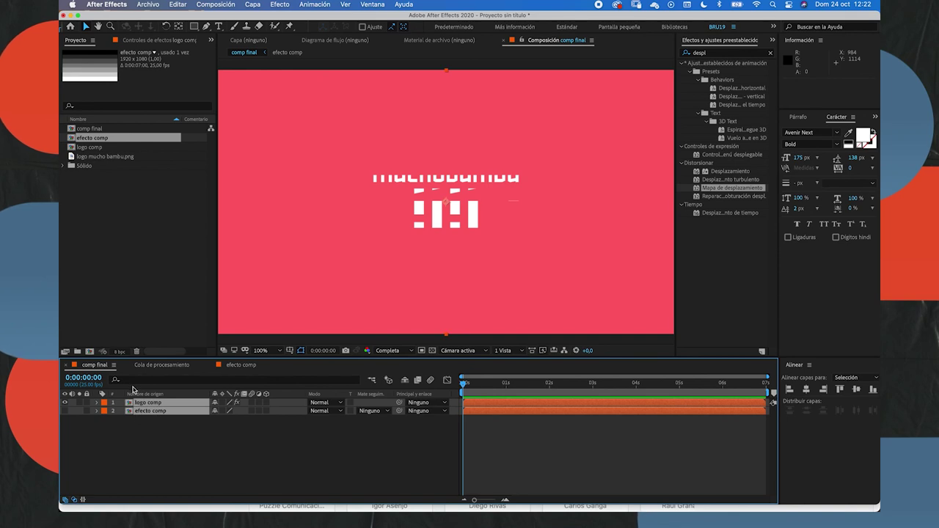
left_click(156, 422)
left_click_drag(153, 430, 129, 387)
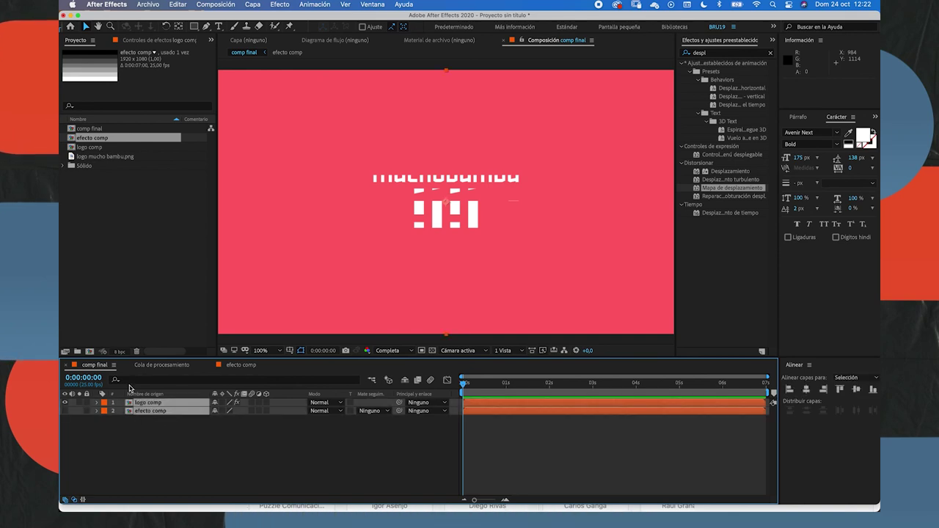
right_click(166, 407)
left_click(190, 449)
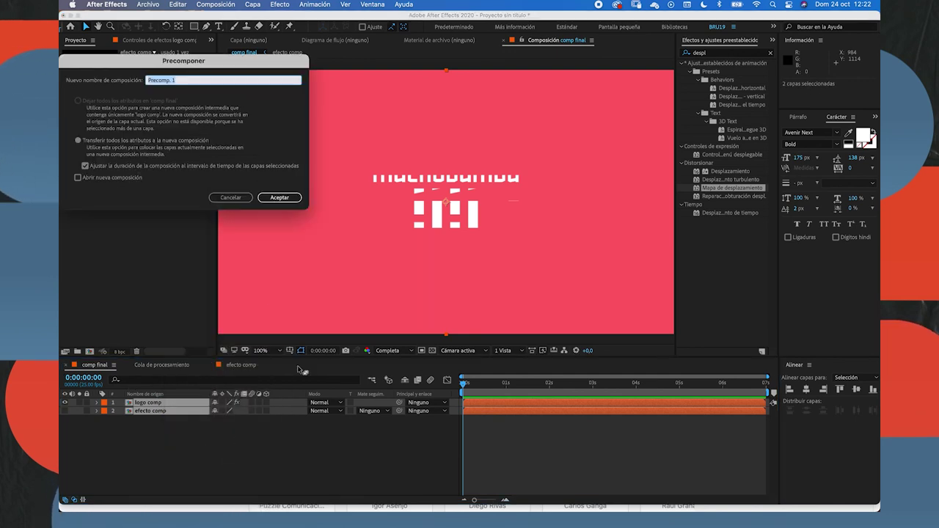
left_click(279, 197)
- Find the Cambiar canales effect and apply it to the Precomp. 1 layer
left_click(353, 441)
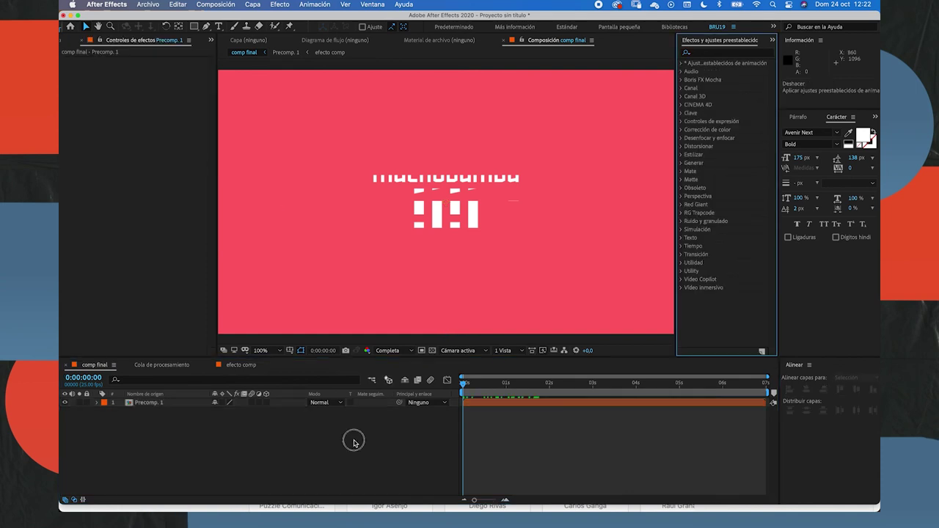
left_click(619, 169)
left_click(704, 53)
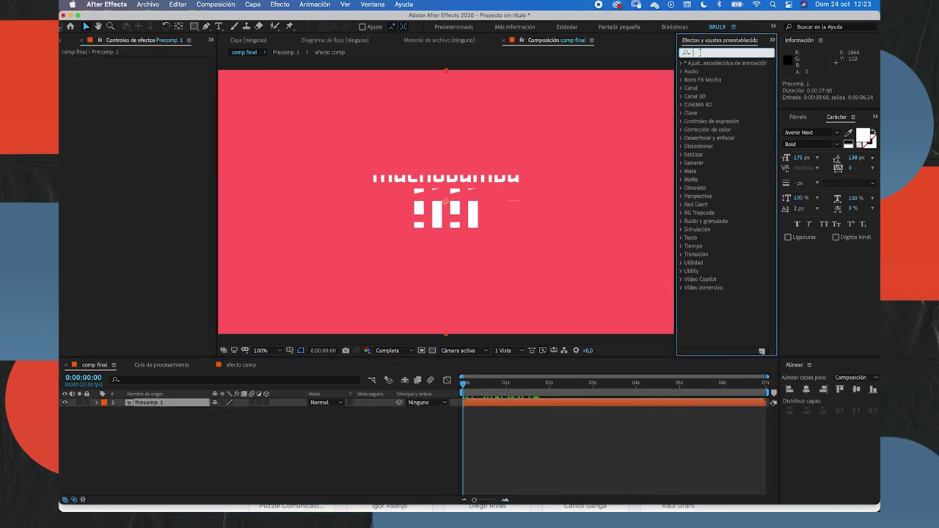
type("cambiar cana")
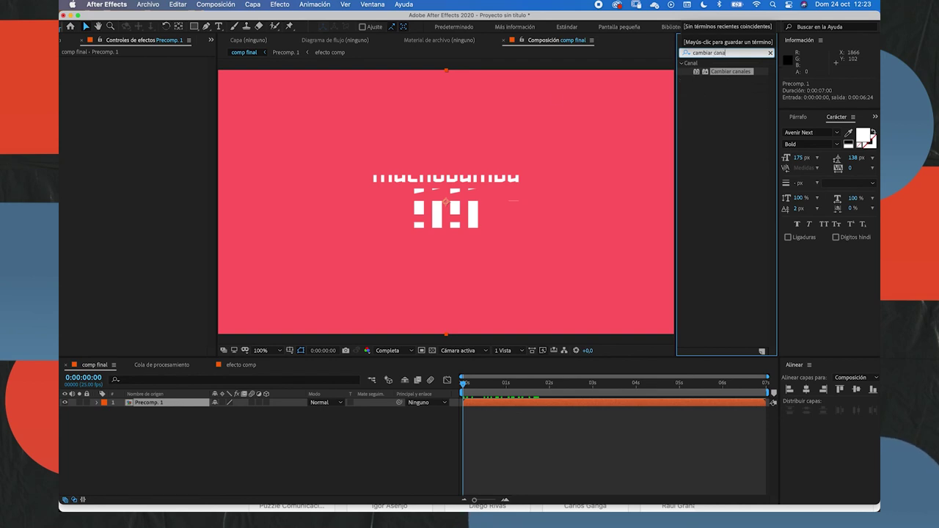
left_click_drag(724, 76, 477, 399)
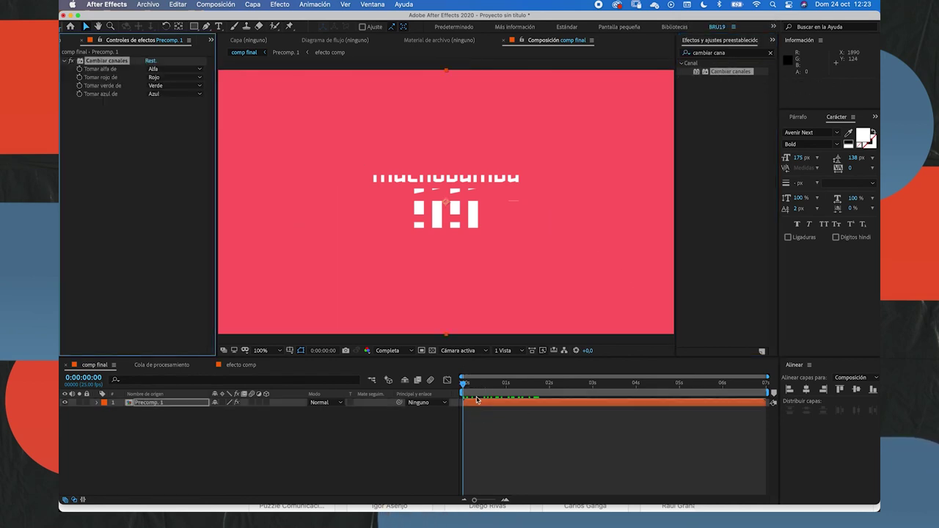
- Set Tomar verde de and Tomar rojo de to Desactivado on Precomp. 1 and change its blend mode to Añadir
left_click(165, 87)
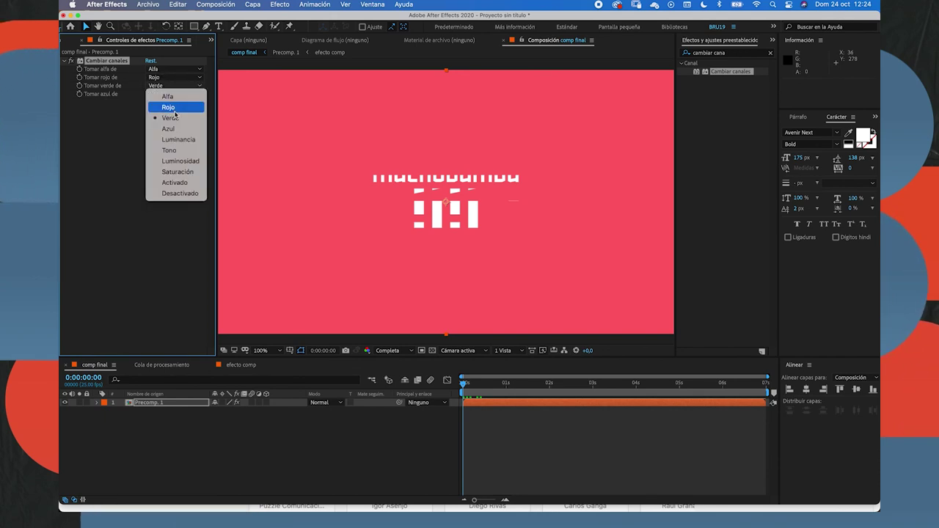
left_click(176, 193)
left_click(160, 77)
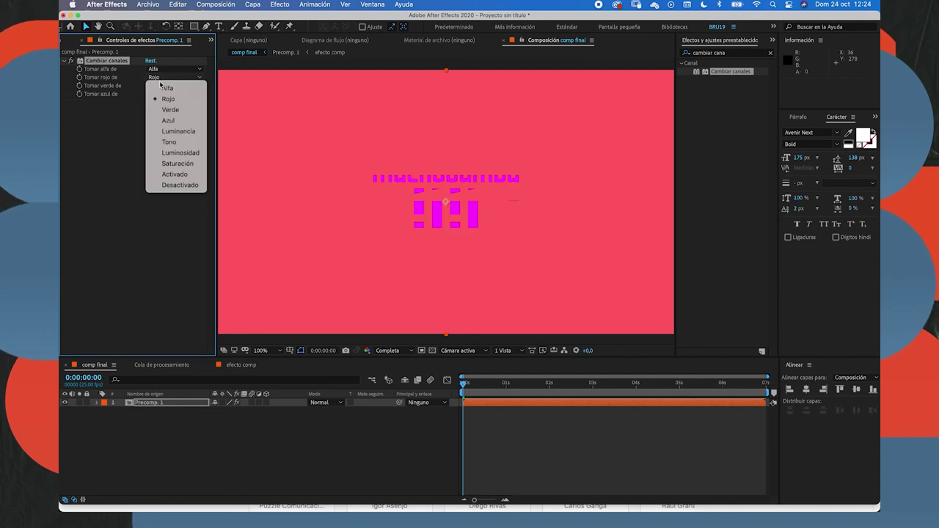
left_click(180, 185)
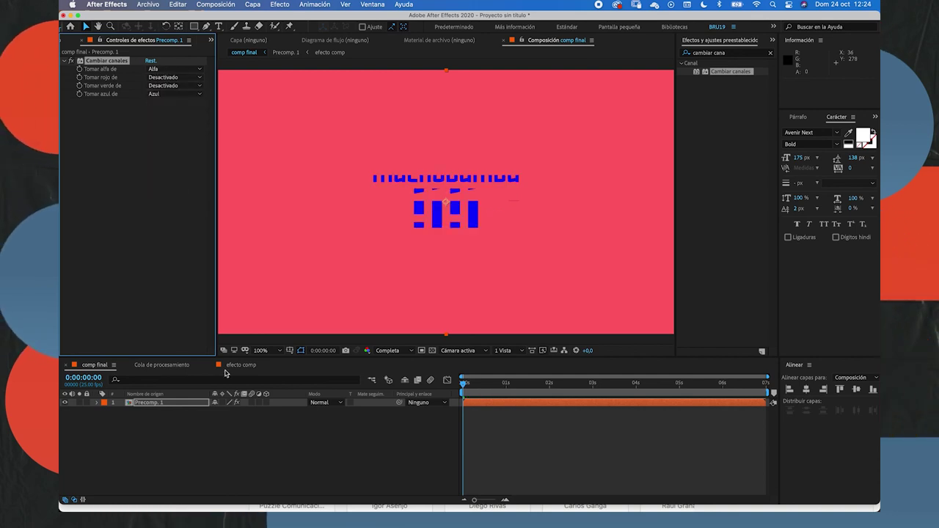
left_click(325, 402)
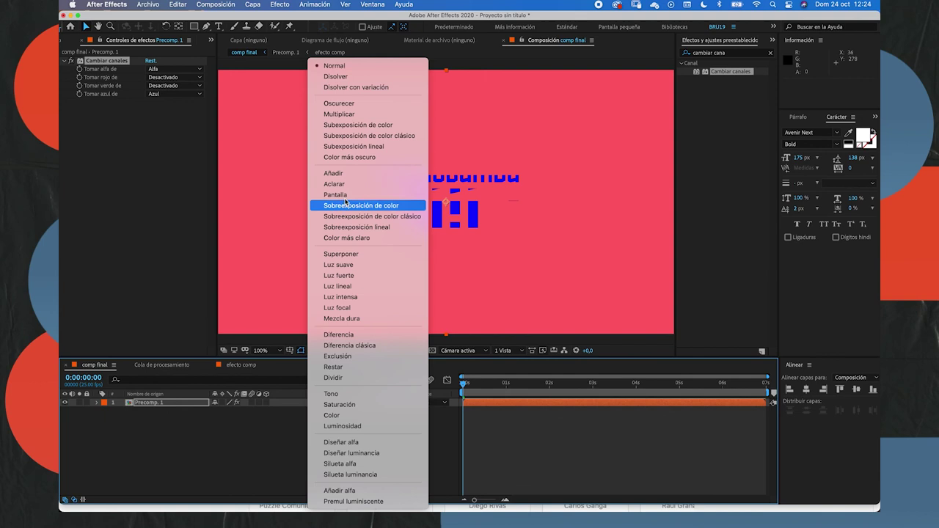
left_click(345, 173)
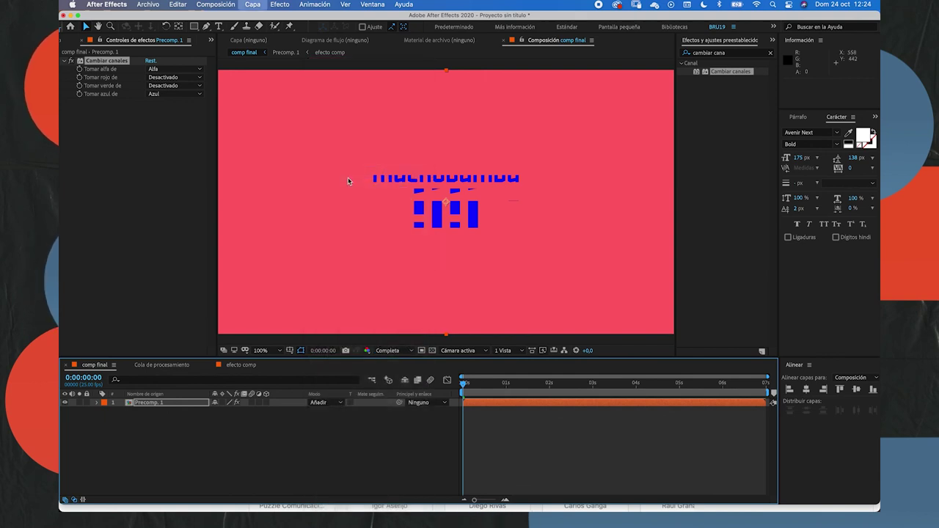
- Duplicate the Precomp. 1 layer and set the copy's Tomar azul de to Desactivado and Tomar verde de to Activado
left_click(165, 403)
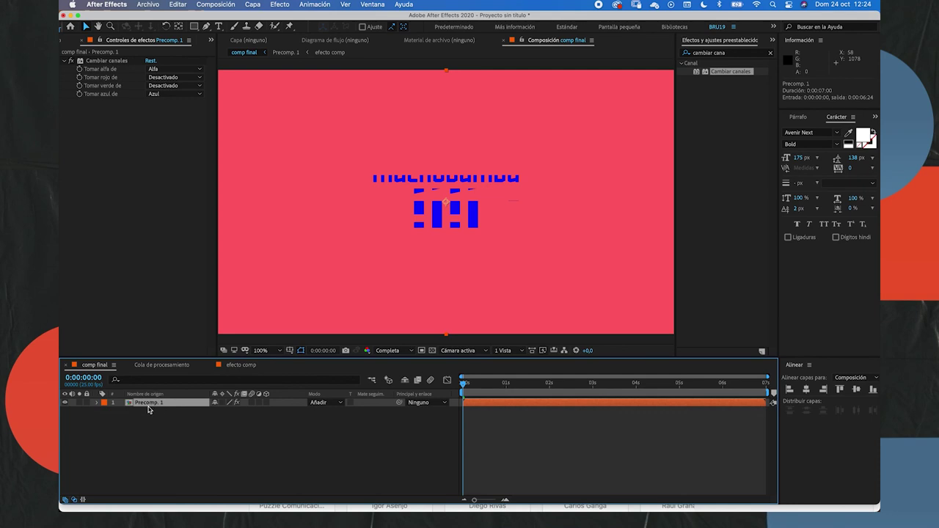
left_click(155, 420)
left_click(147, 403)
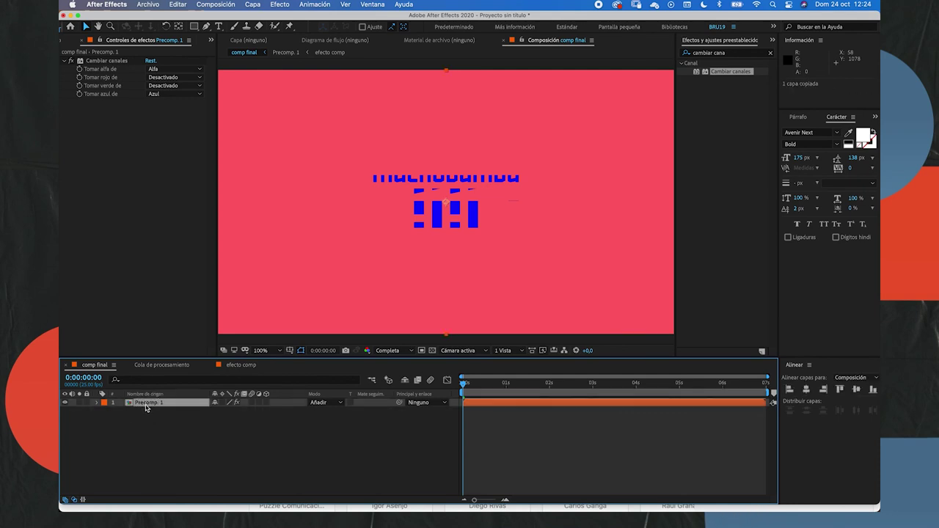
key("super+v")
left_click(167, 94)
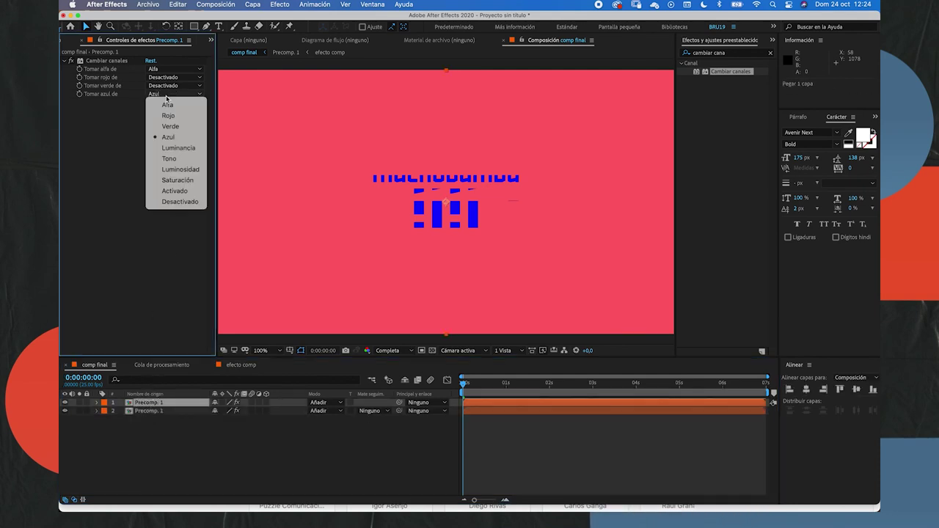
left_click(180, 201)
left_click(168, 89)
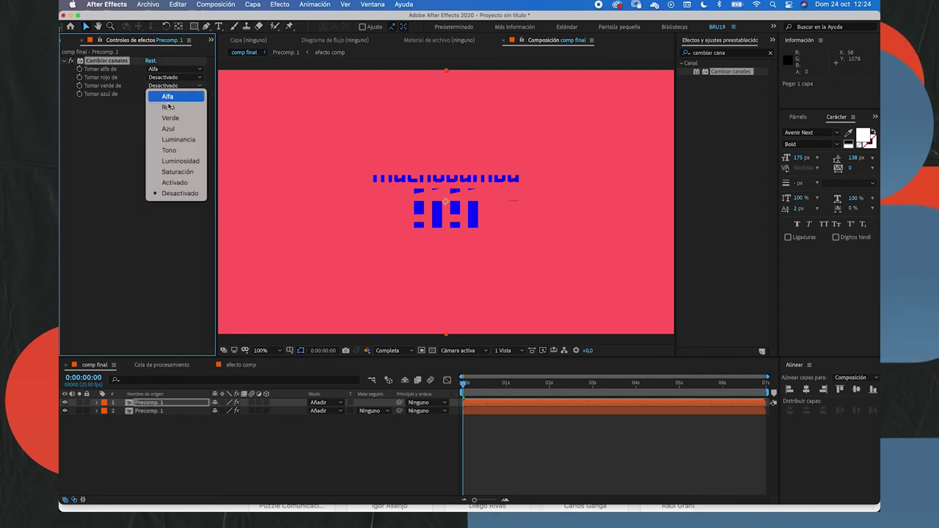
left_click(181, 183)
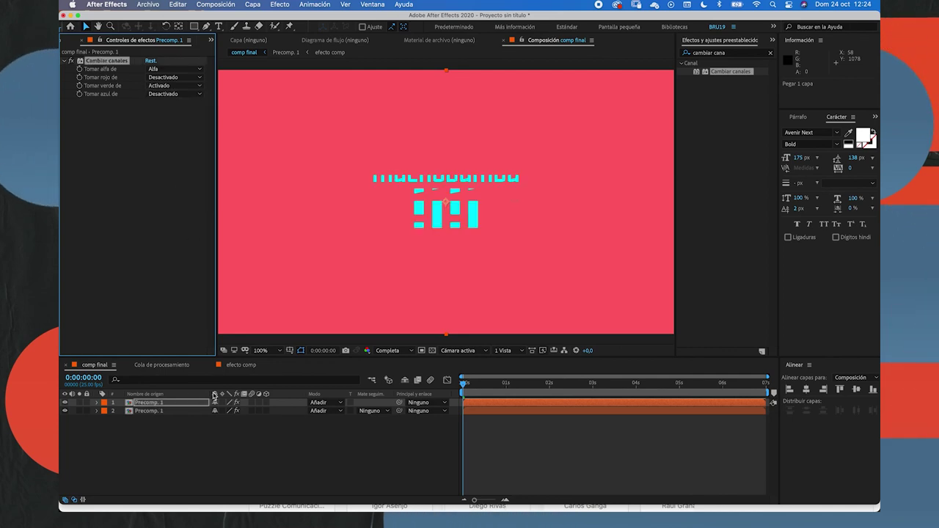
- Add a third Precomp. 1 copy on top with Tomar azul de set to Desactivado and Tomar rojo de to Activado
left_click(163, 404)
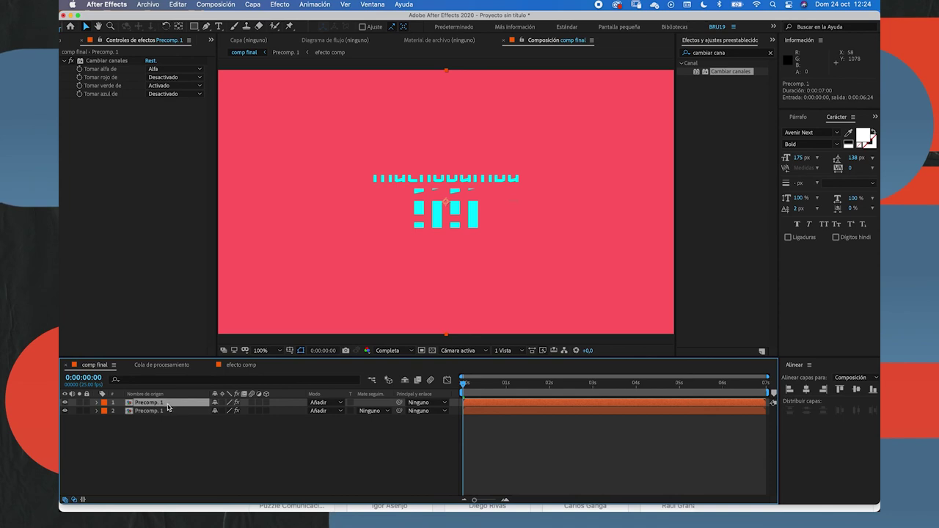
key("super+v")
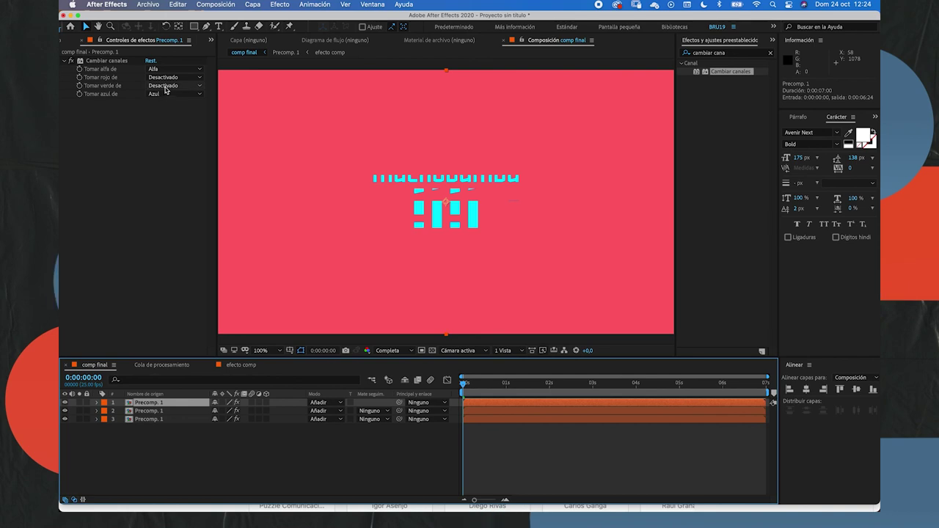
left_click(166, 86)
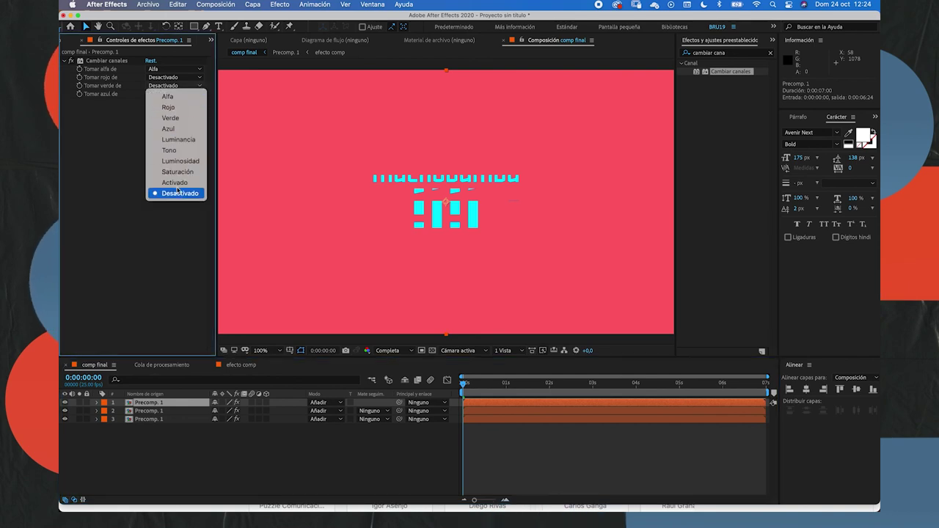
left_click(165, 190)
left_click(164, 86)
left_click(164, 85)
left_click(165, 94)
left_click(177, 201)
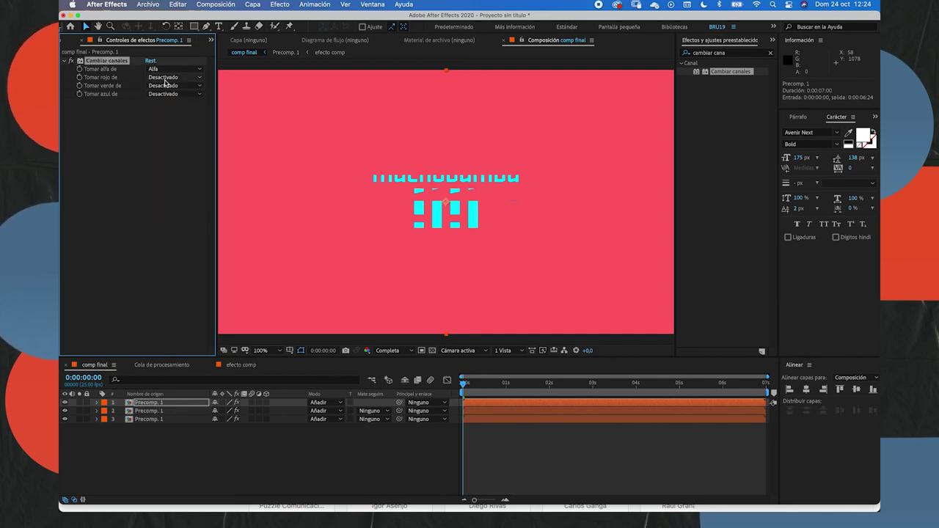
left_click(168, 78)
left_click(175, 174)
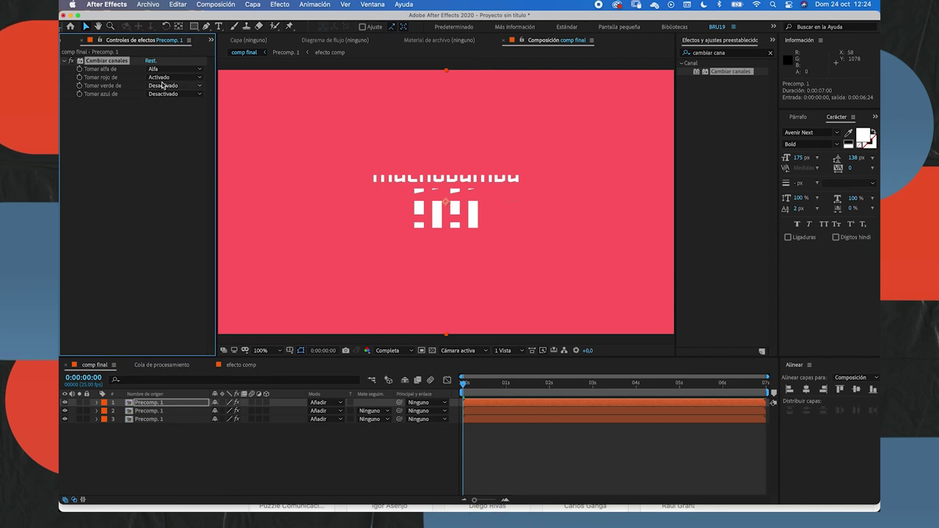
- Stagger the upper two Precomp. 1 layers a few frames later than the lowest one and preview the colour-channel split
left_click(164, 413)
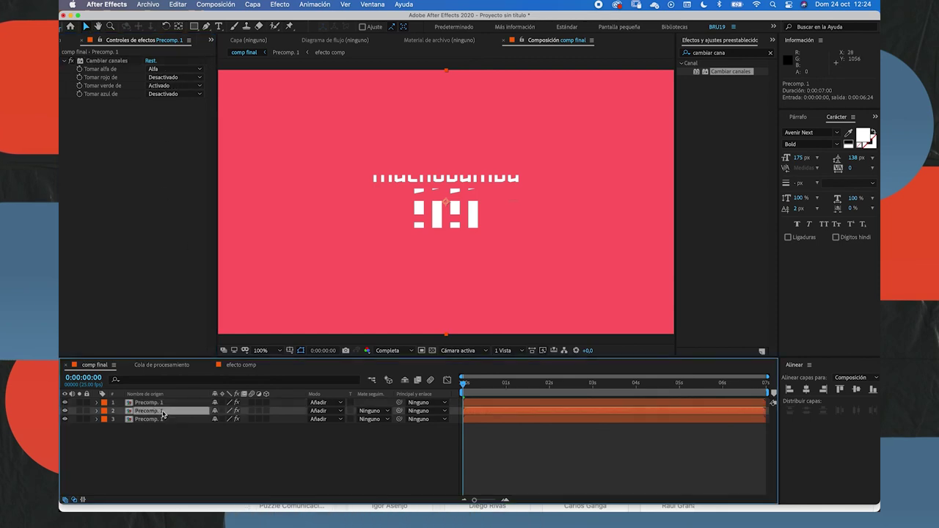
key("equal")
key("equal")
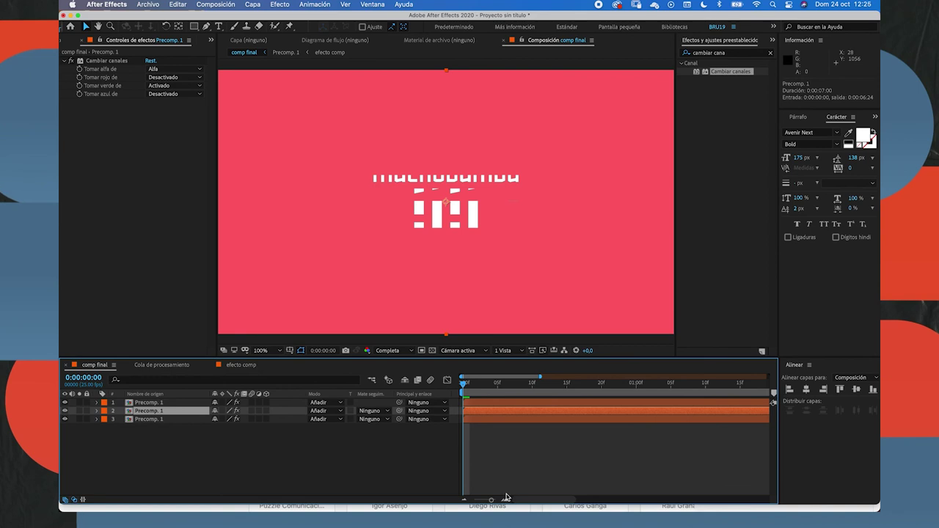
left_click(505, 498)
left_click(506, 498)
left_click_drag(475, 414, 539, 402)
left_click_drag(484, 388, 683, 386)
scroll(460, 495, "right", 3)
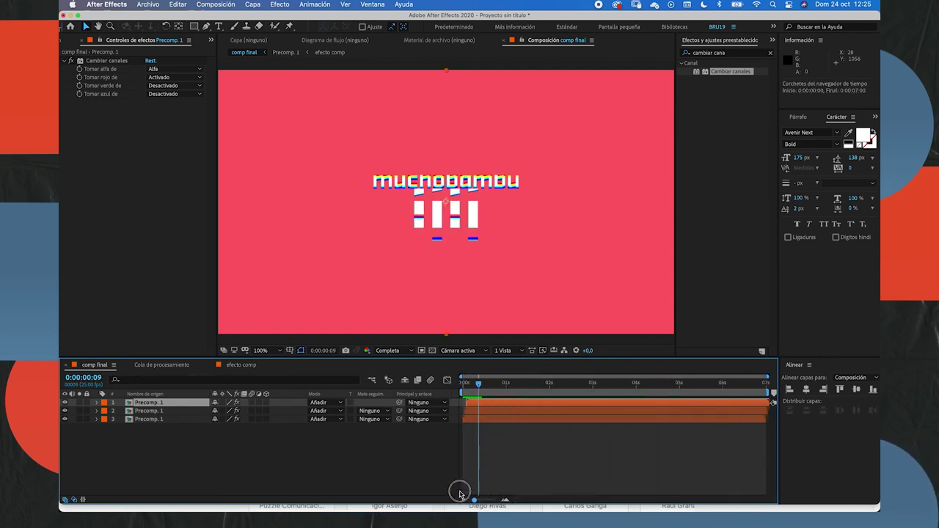
left_click_drag(485, 500, 465, 498)
key("space")
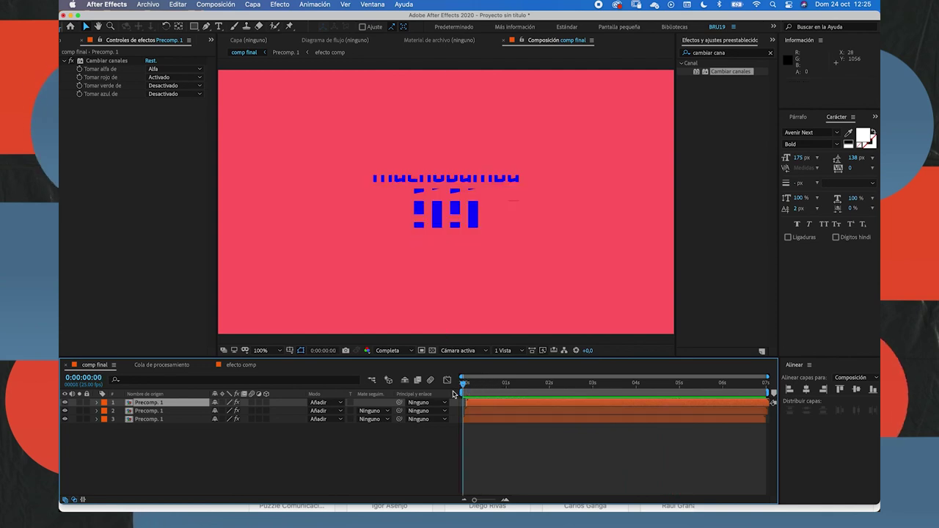
- Shift all three Precomp. 1 layers about 3 frames earlier, preview the animation and return to 0:00:00:00
left_click_drag(455, 402, 438, 435)
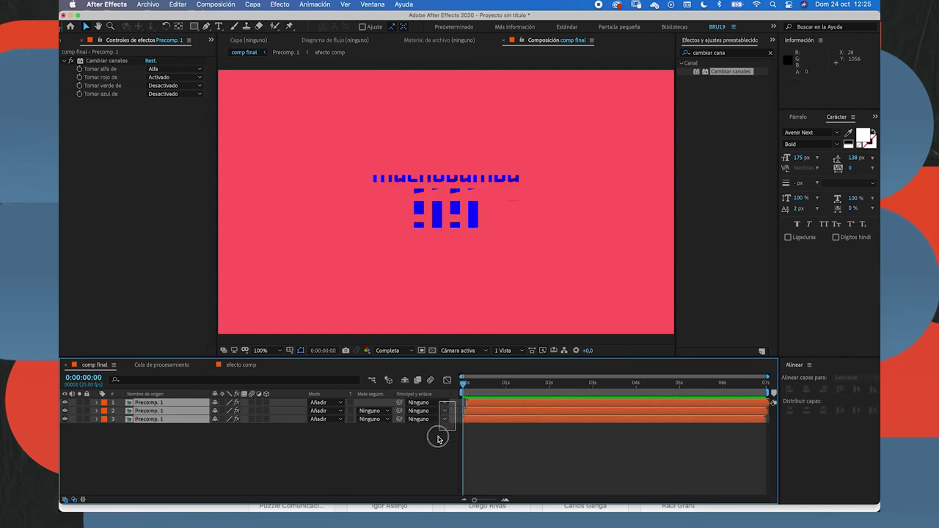
left_click(478, 409)
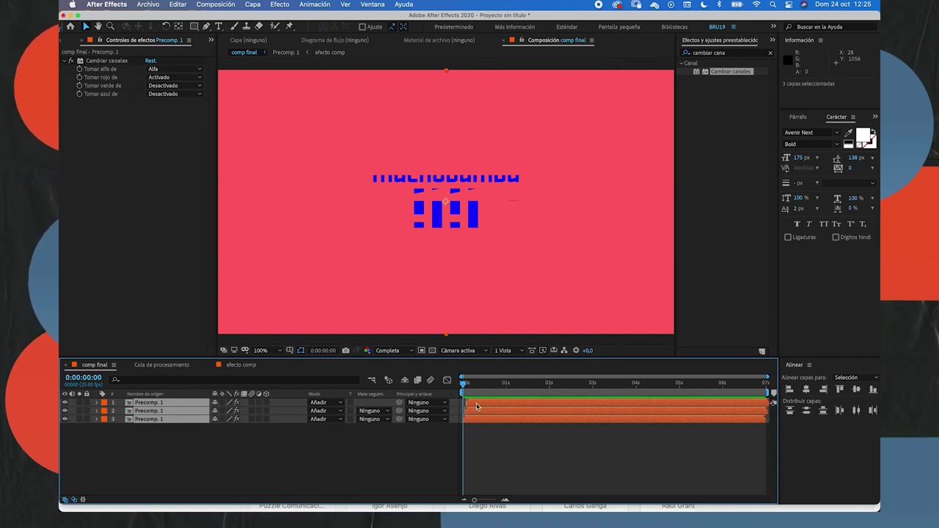
left_click_drag(476, 407, 475, 408)
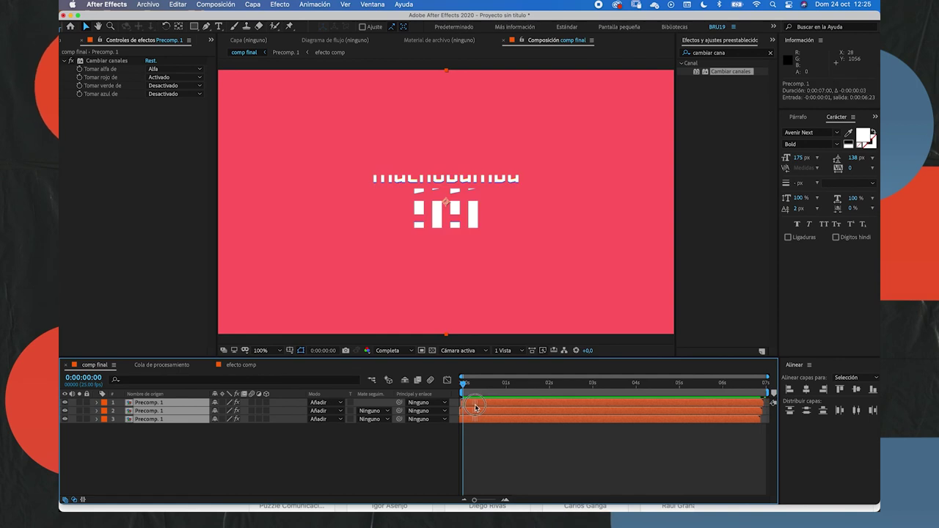
left_click(443, 458)
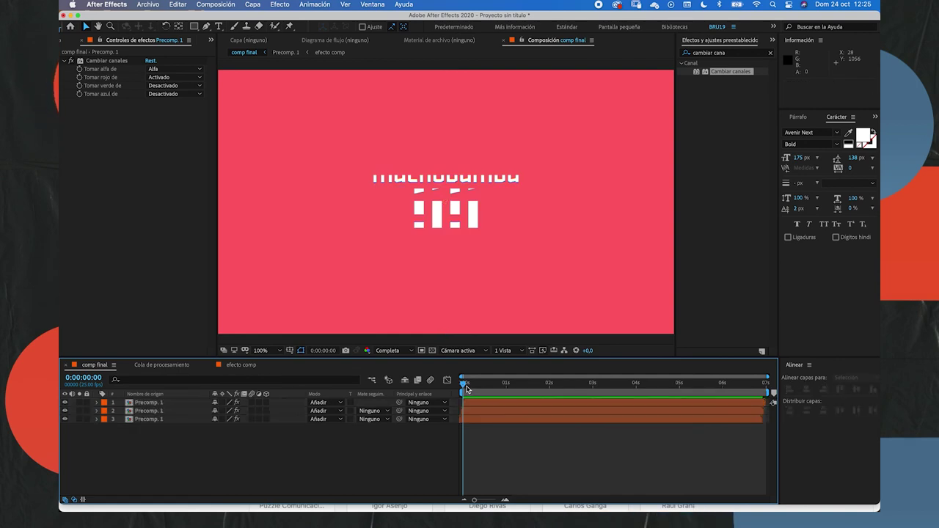
key("space")
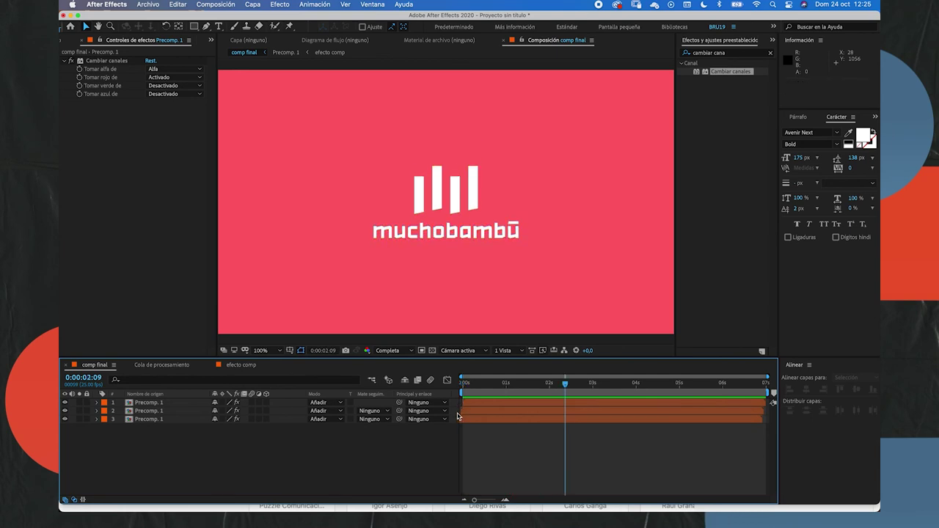
left_click(459, 386)
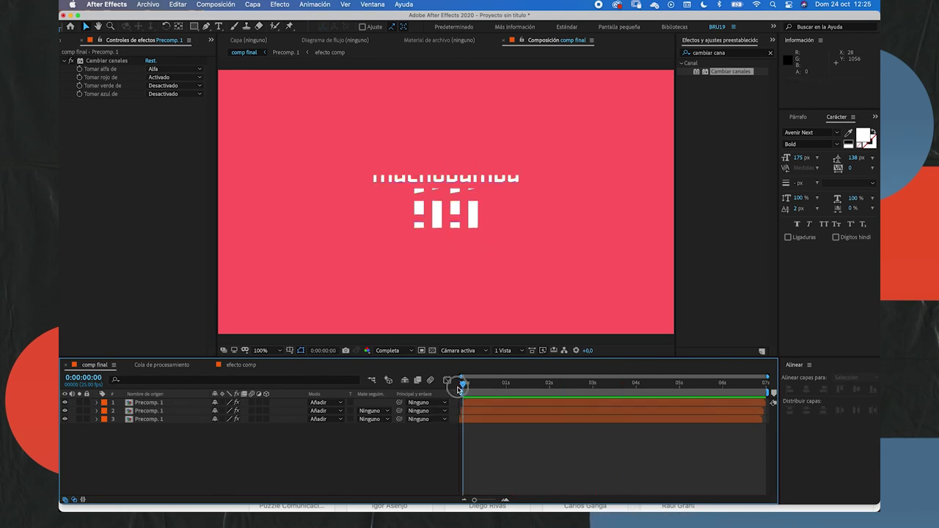
- Open Precomp. 1 and apply the Desenfoque direccional effect to its logo comp layer
double_click(471, 409)
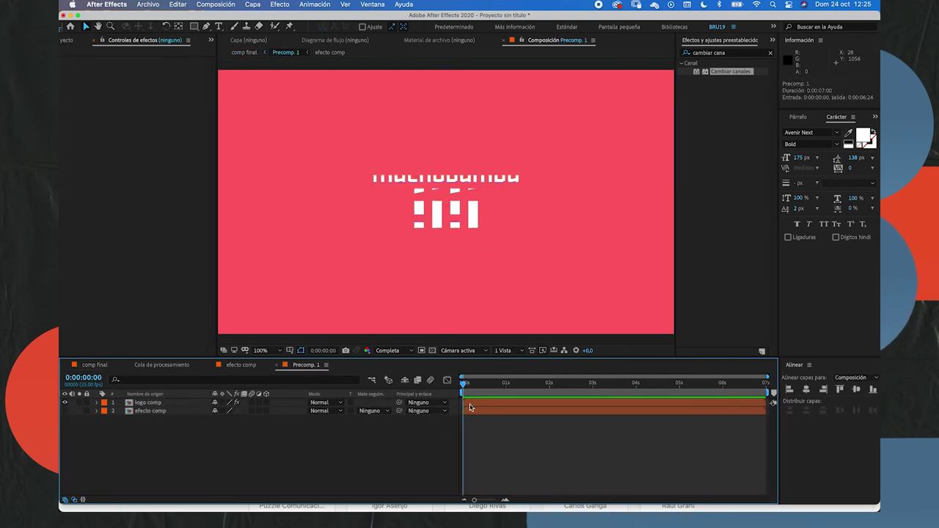
left_click(154, 404)
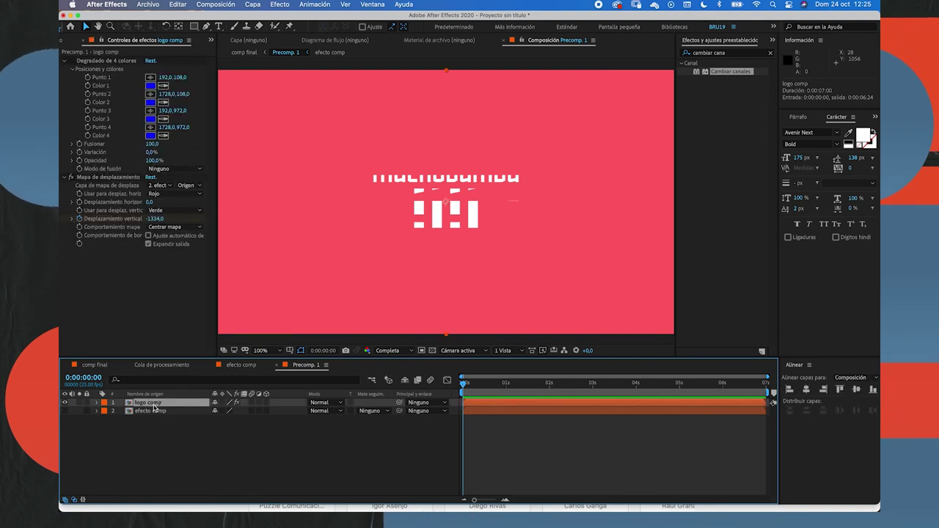
triple_click(735, 56)
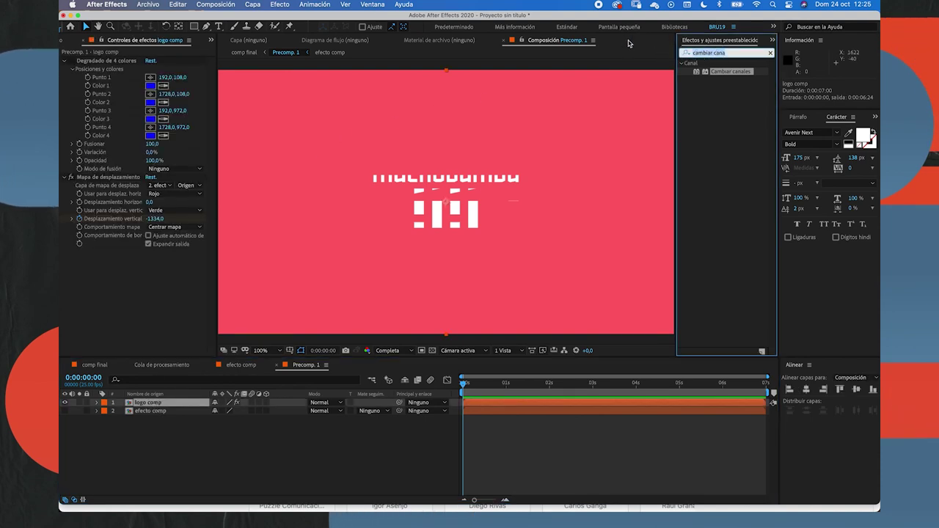
type("efect")
key("BackSpace")
key("BackSpace")
key("BackSpace")
key("BackSpace")
key("BackSpace")
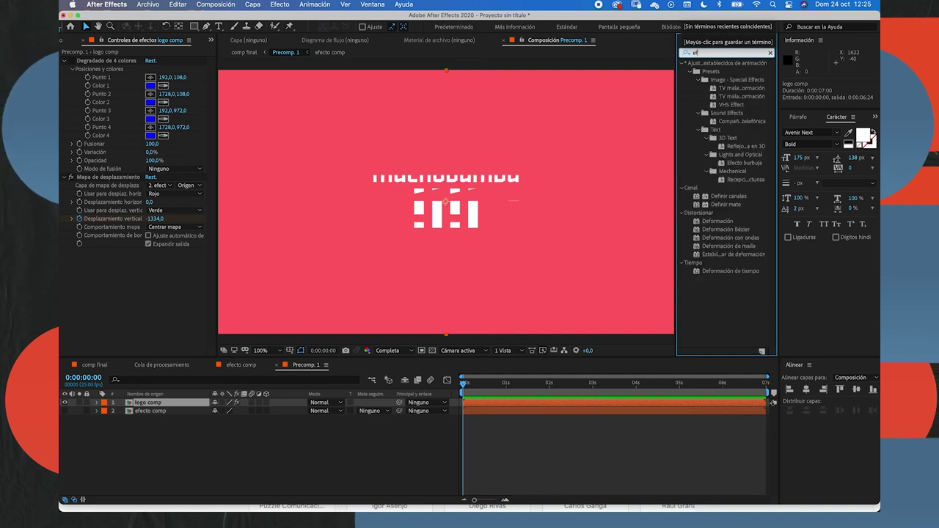
type("desenfo")
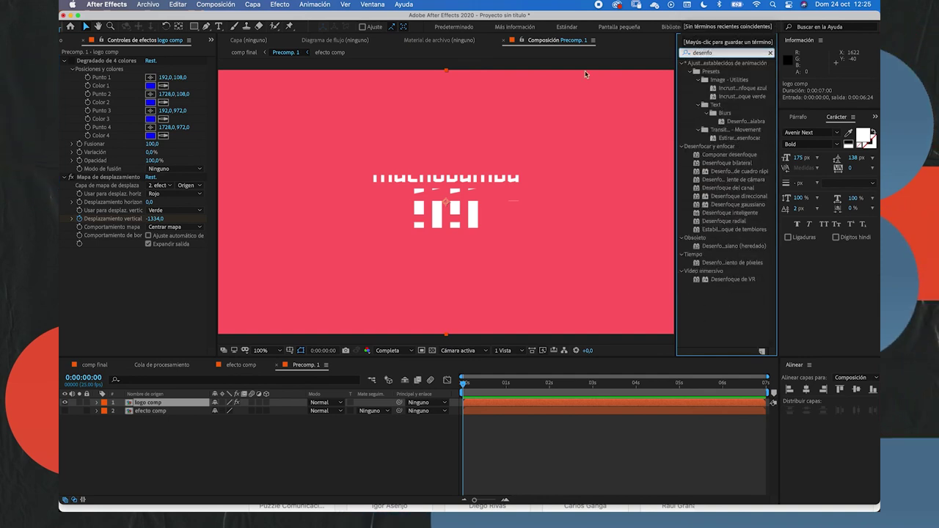
left_click_drag(737, 196, 486, 396)
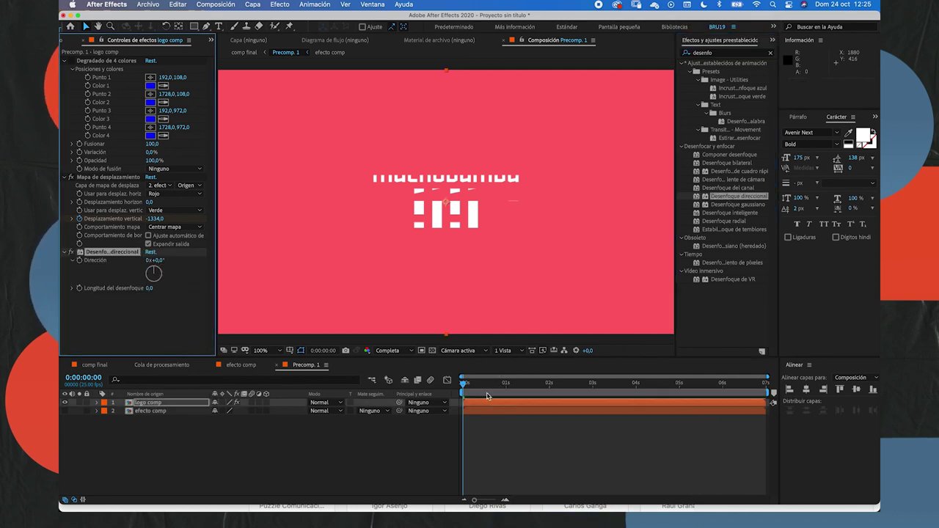
- Animate logo comp's Longitud del desenfoque from 45,4 at 0:00:00:00 to 0 at 0:00:02:00
left_click_drag(149, 287, 369, 287)
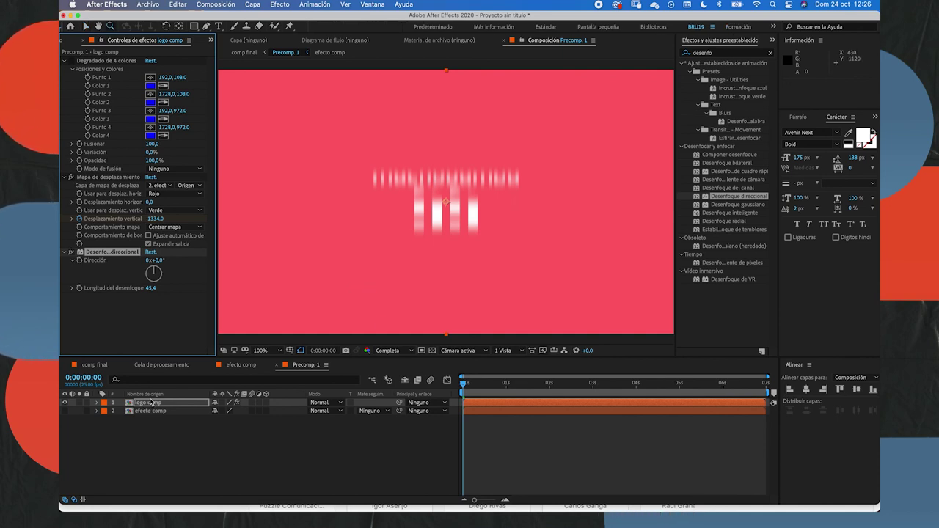
left_click(474, 388)
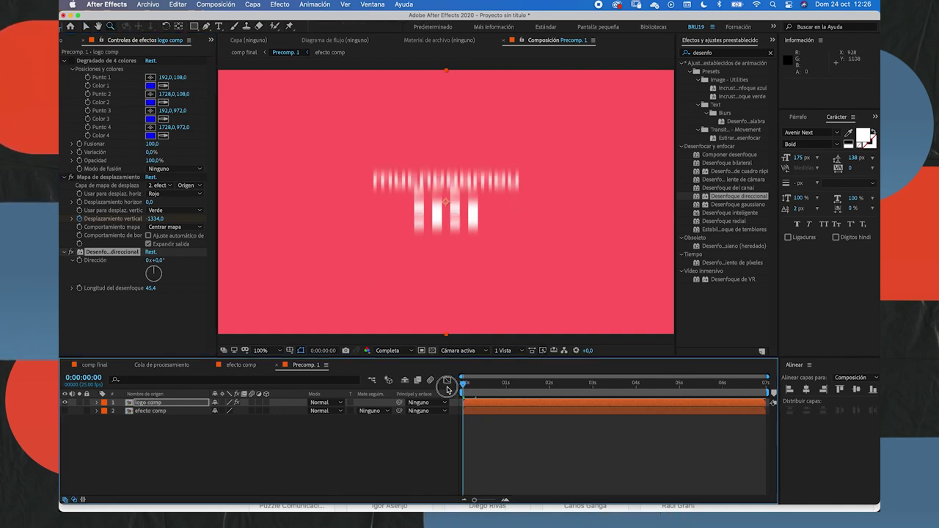
left_click(79, 288)
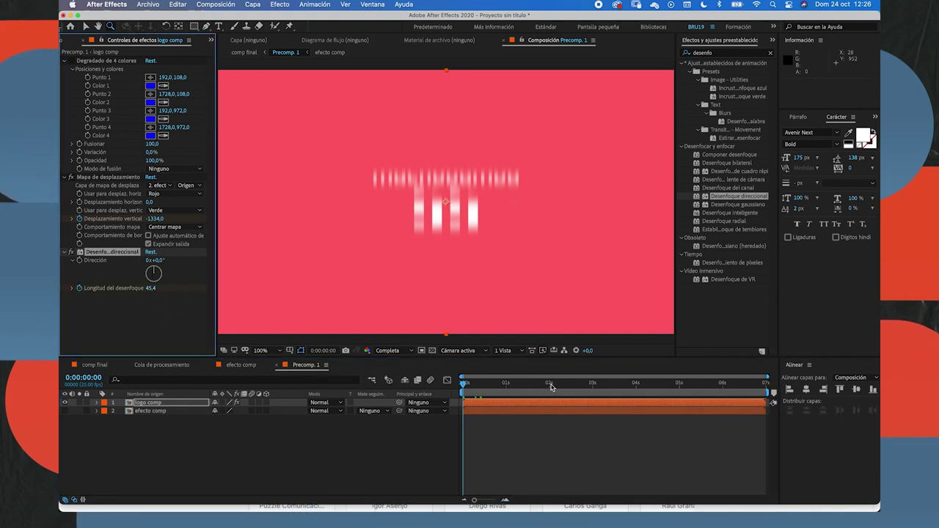
left_click(551, 384)
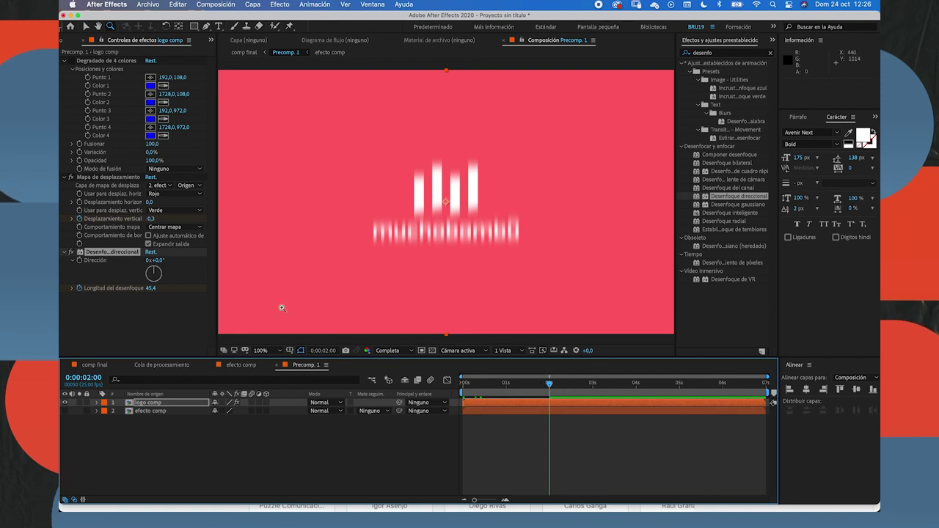
left_click(151, 287)
type("0")
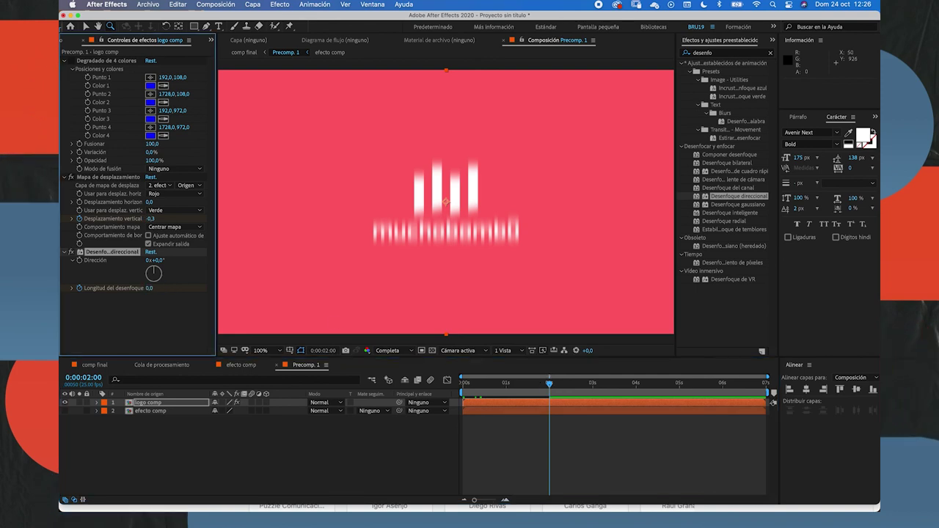
- Apply easy ease to both Longitud del desenfoque keyframes and lengthen the final keyframe's slow-down on the speed graph
left_click(132, 402)
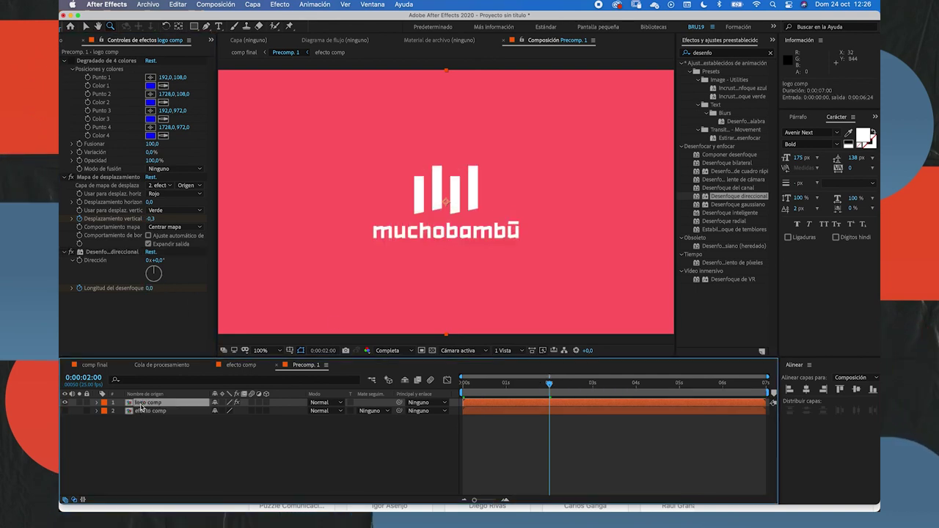
left_click(97, 404)
left_click(105, 411)
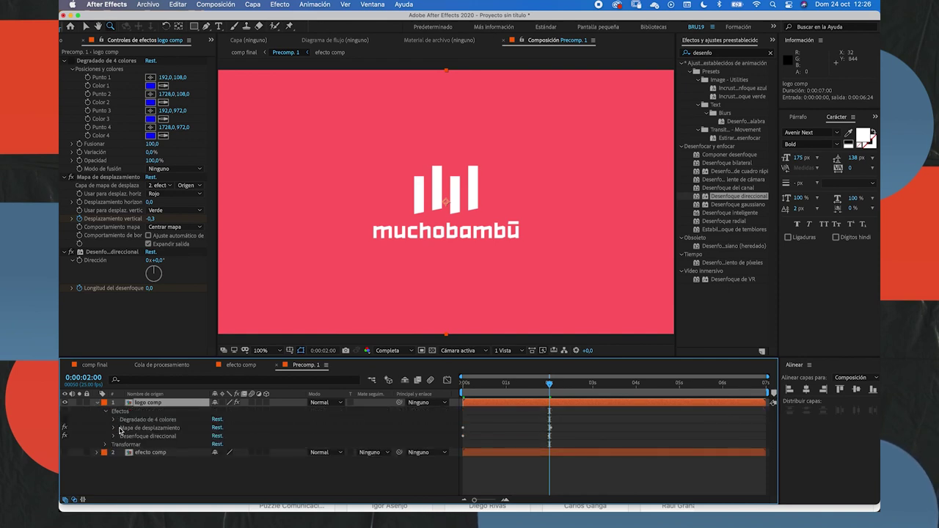
left_click(141, 436)
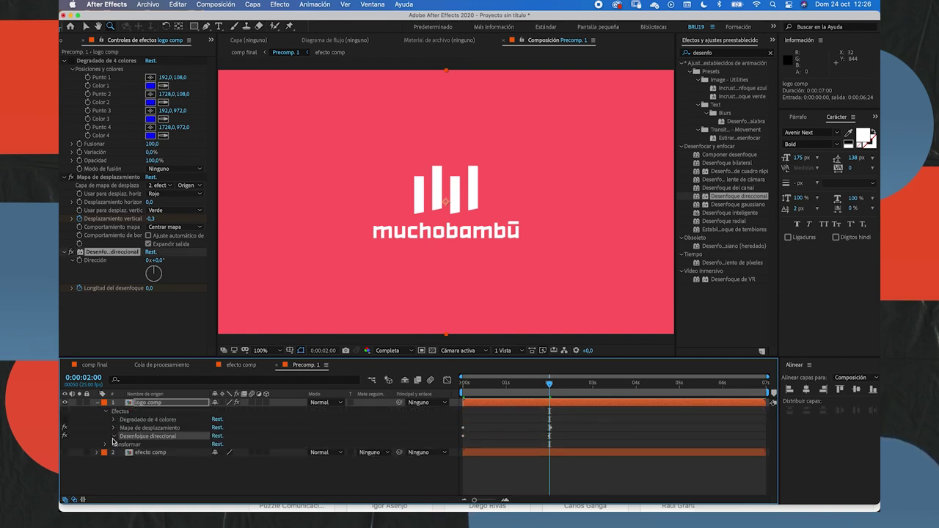
left_click(113, 437)
left_click_drag(564, 450, 453, 465)
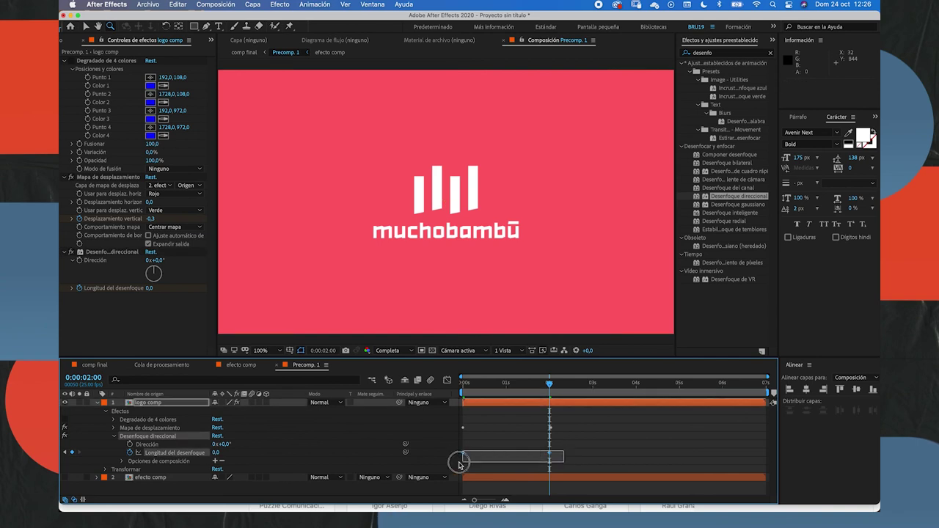
left_click(447, 380)
left_click_drag(575, 411, 463, 475)
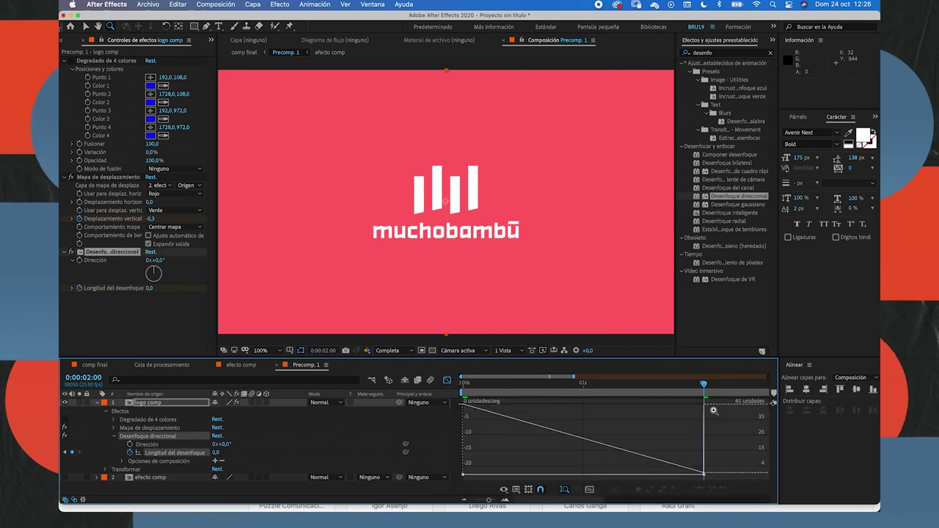
key("v")
left_click_drag(721, 424, 461, 478)
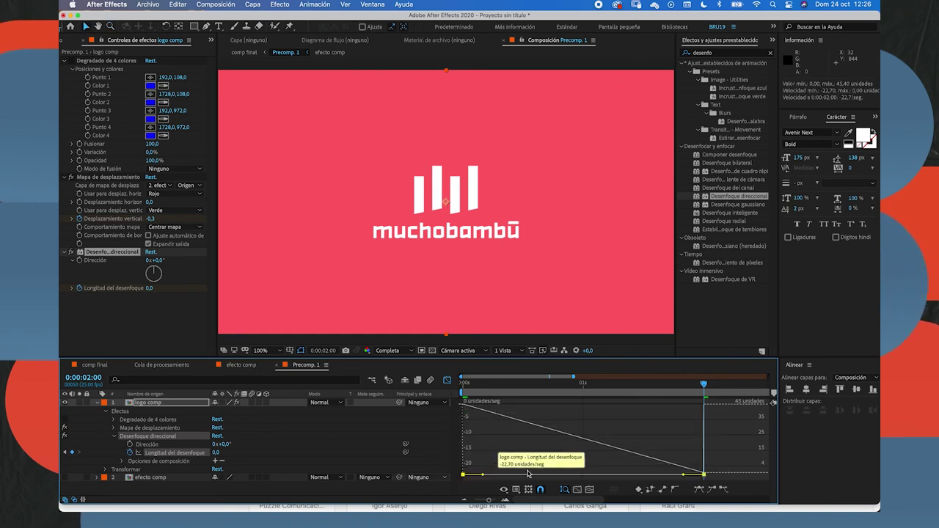
left_click(698, 490)
left_click_drag(660, 408, 609, 404)
- Preview the blurred logo animation from the start in Precomp. 1 and in comp final
left_click(458, 383)
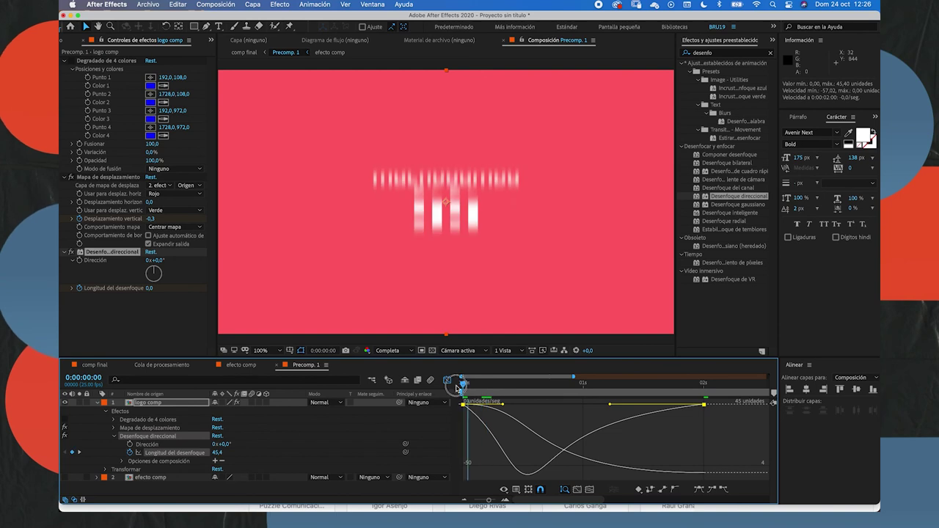
key("space")
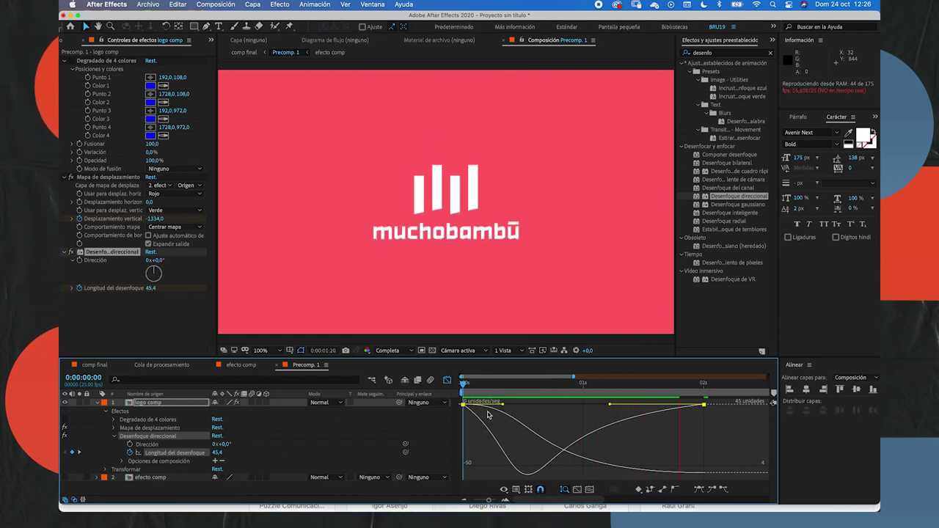
left_click(464, 381)
left_click(423, 468)
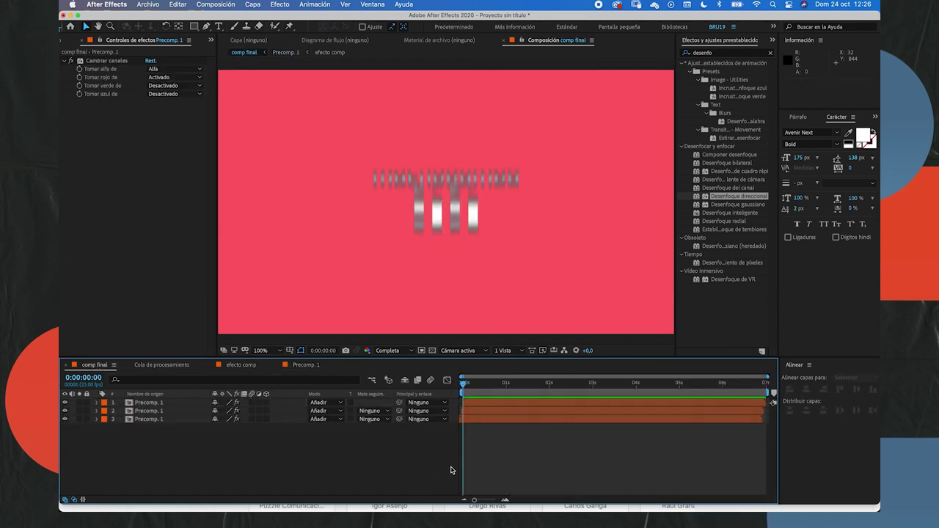
key("space")
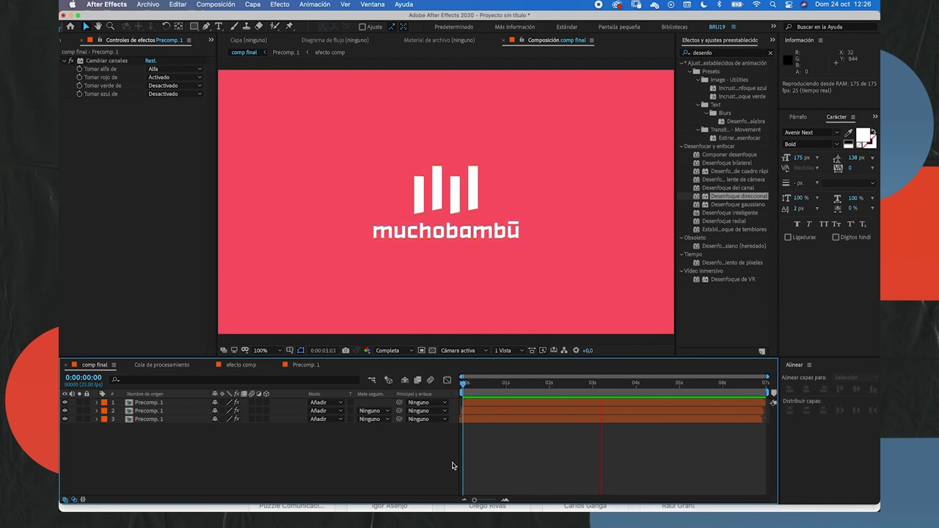
key("space")
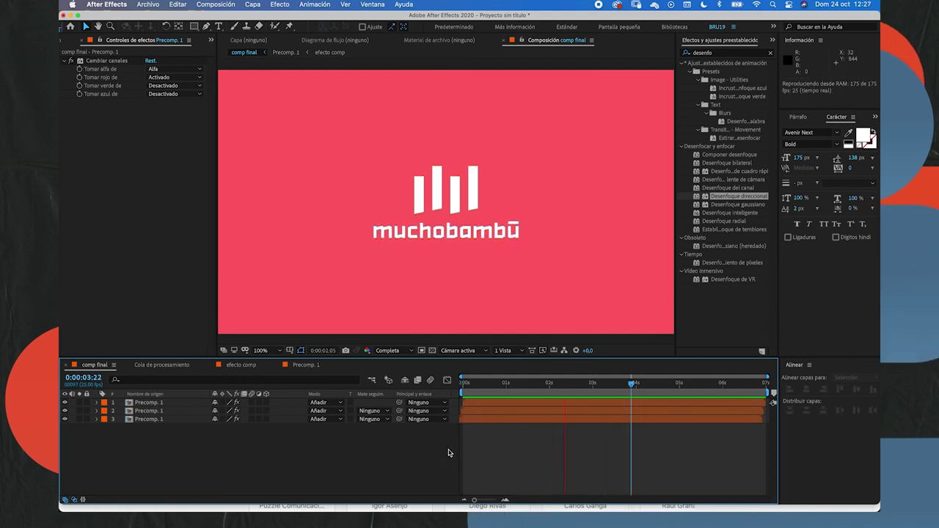